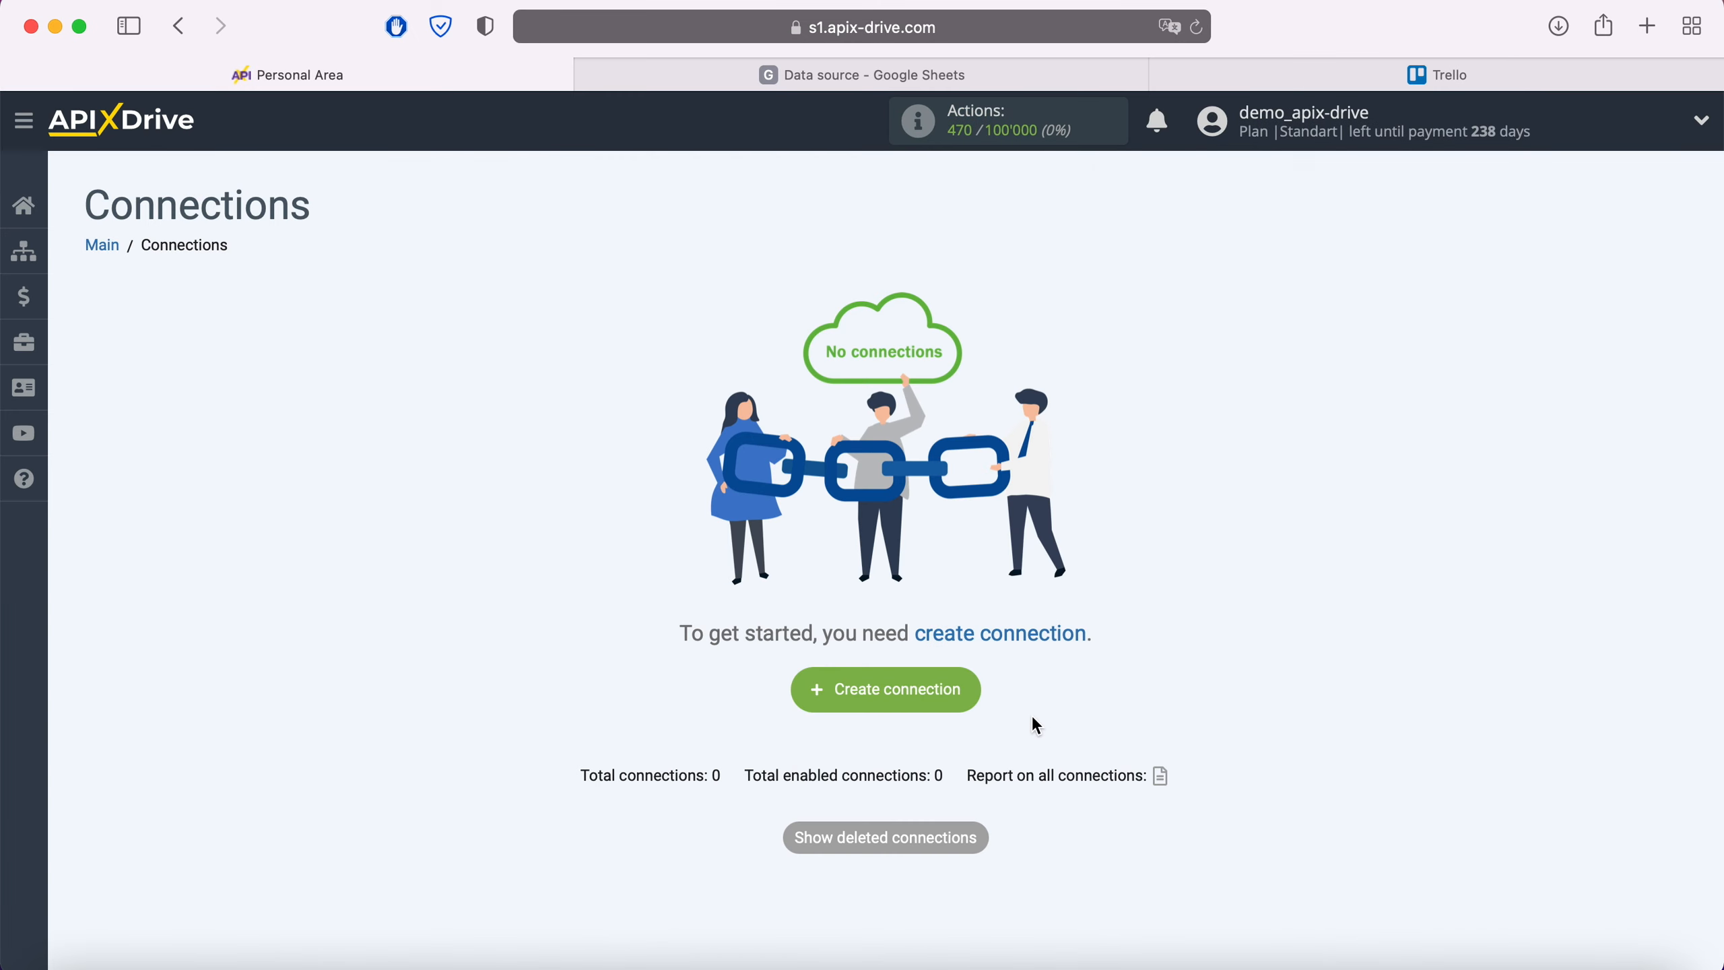
# Create a new connection with Google Sheets as the source system
pyautogui.click(969, 696)
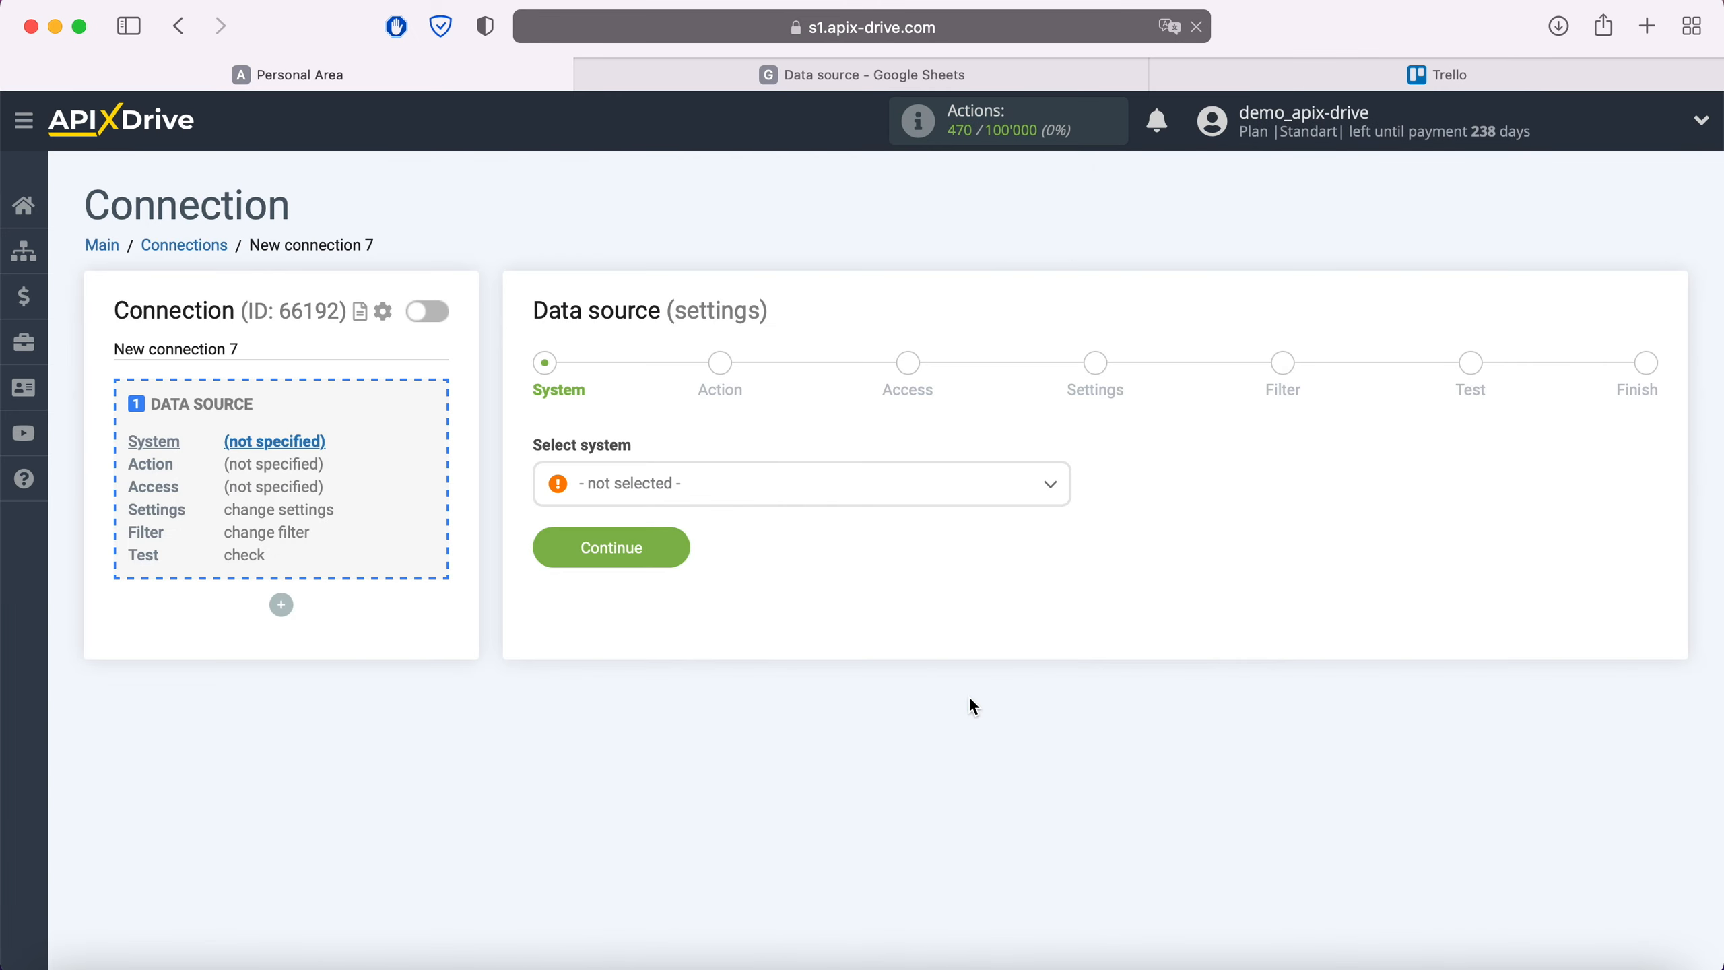
pyautogui.click(790, 493)
pyautogui.scroll(-3, 807, 675)
pyautogui.scroll(-15, 808, 676)
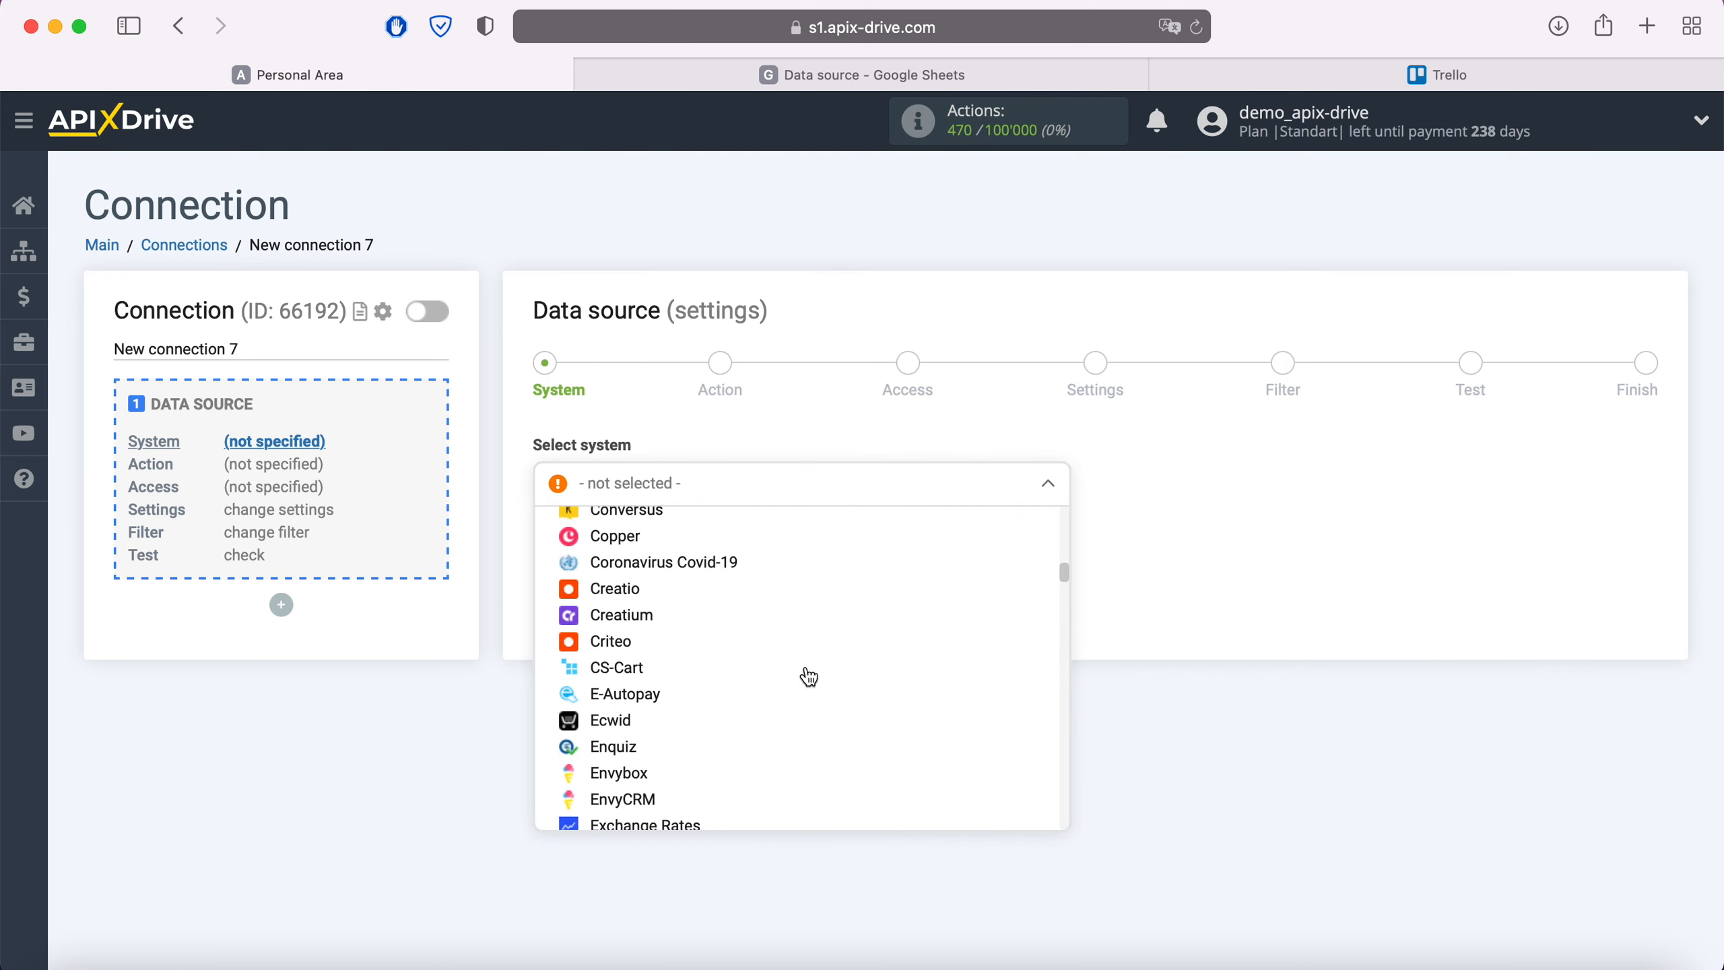
pyautogui.click(682, 700)
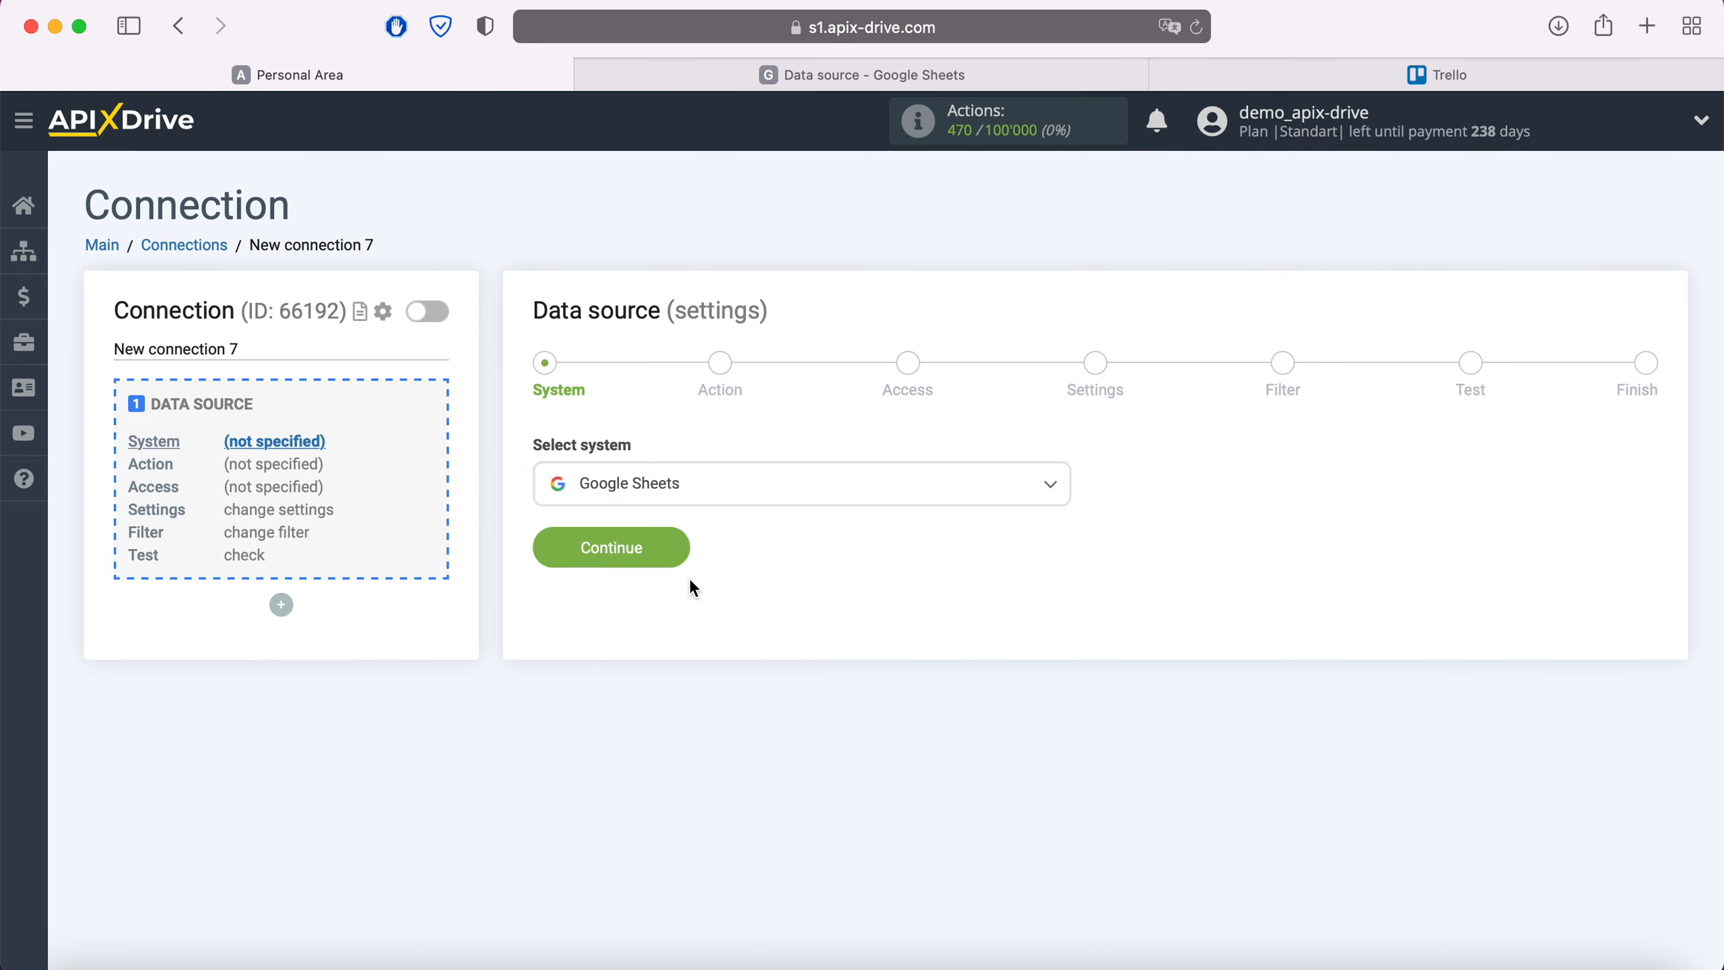
pyautogui.click(675, 547)
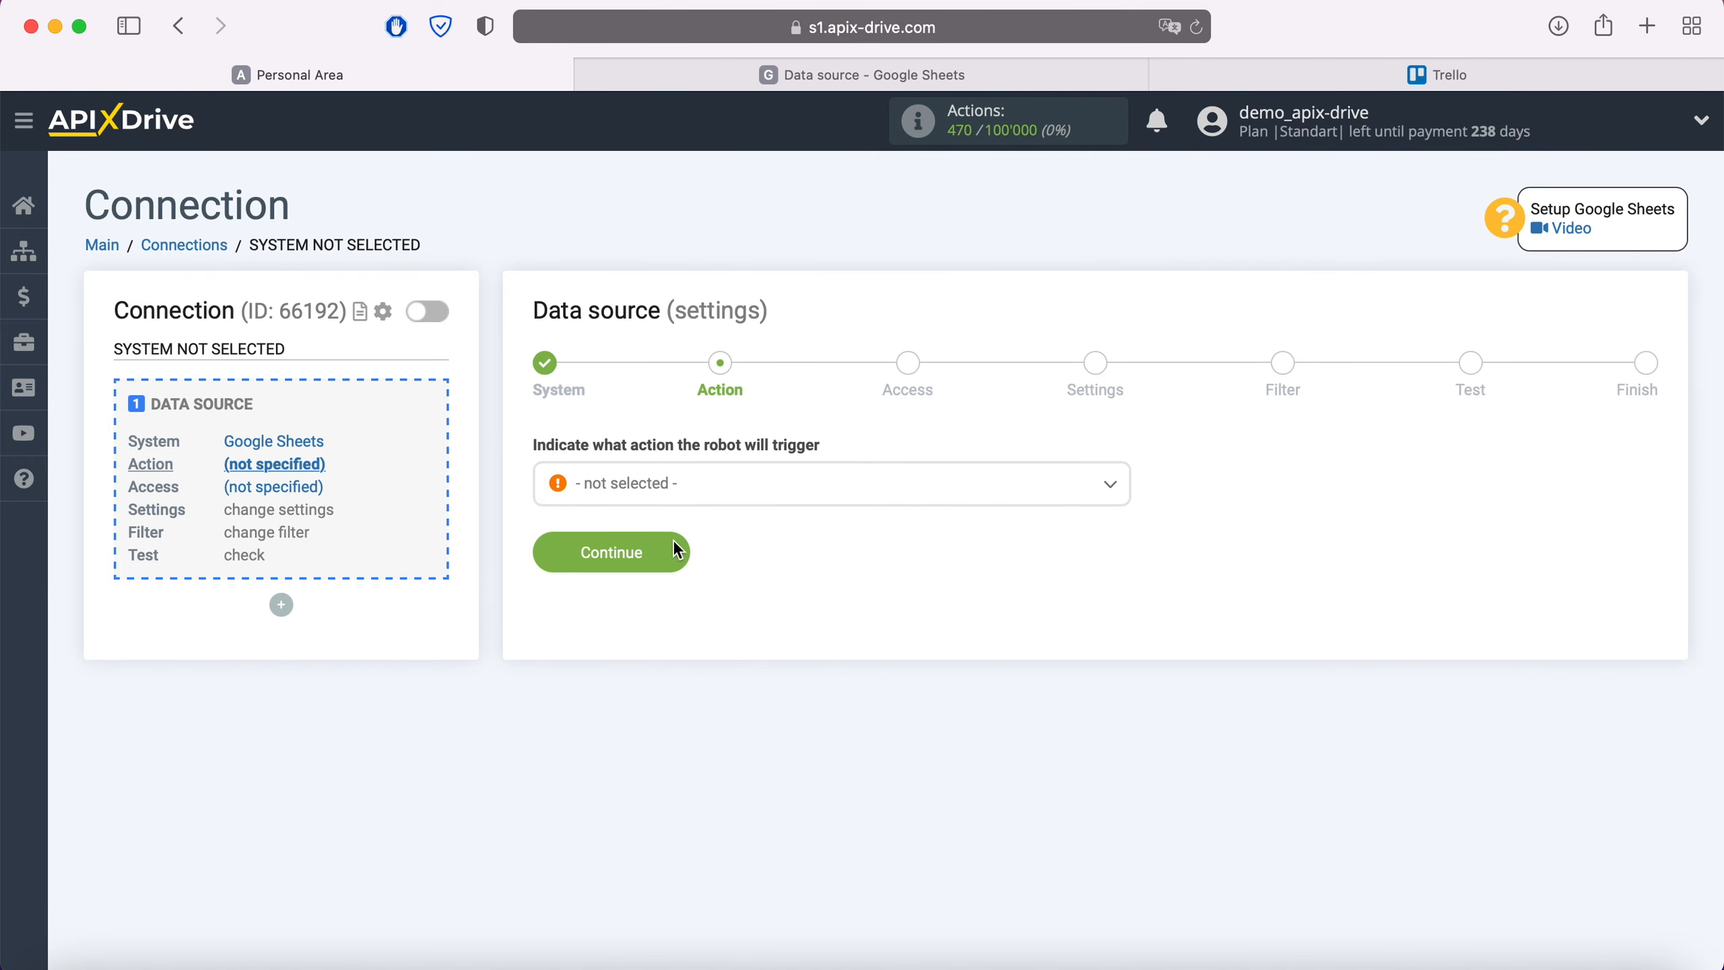
# Choose Get Rows (new) as the Google Sheets source action
pyautogui.click(723, 500)
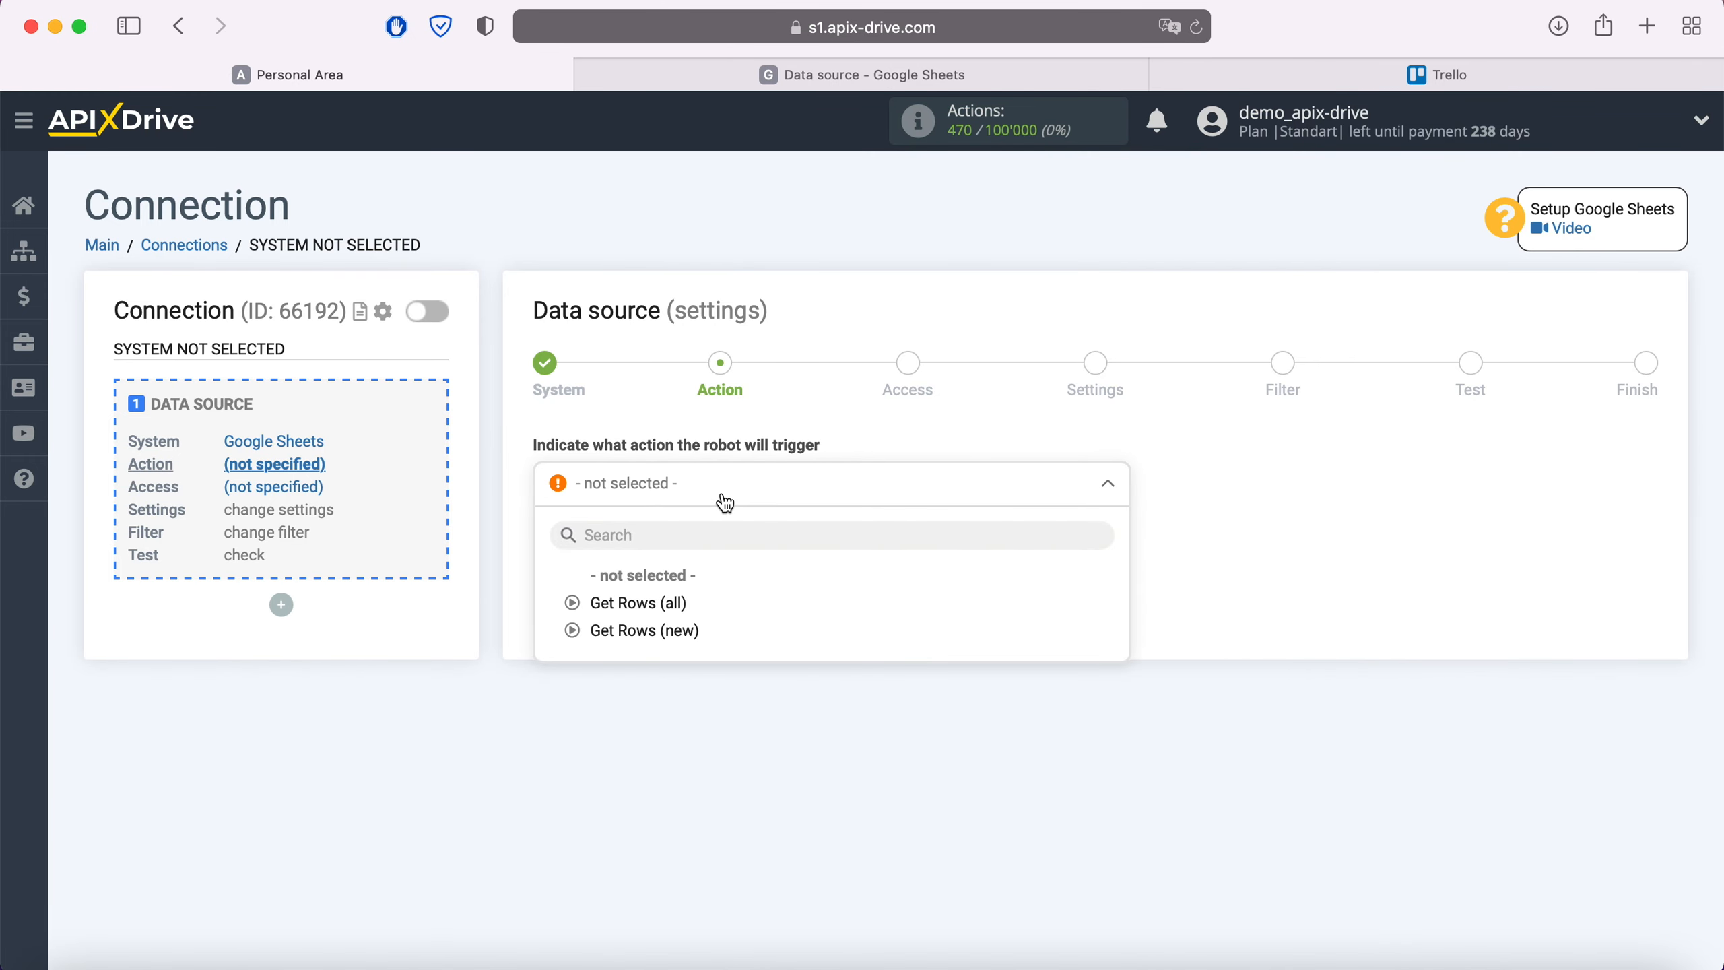
pyautogui.click(682, 634)
pyautogui.click(672, 554)
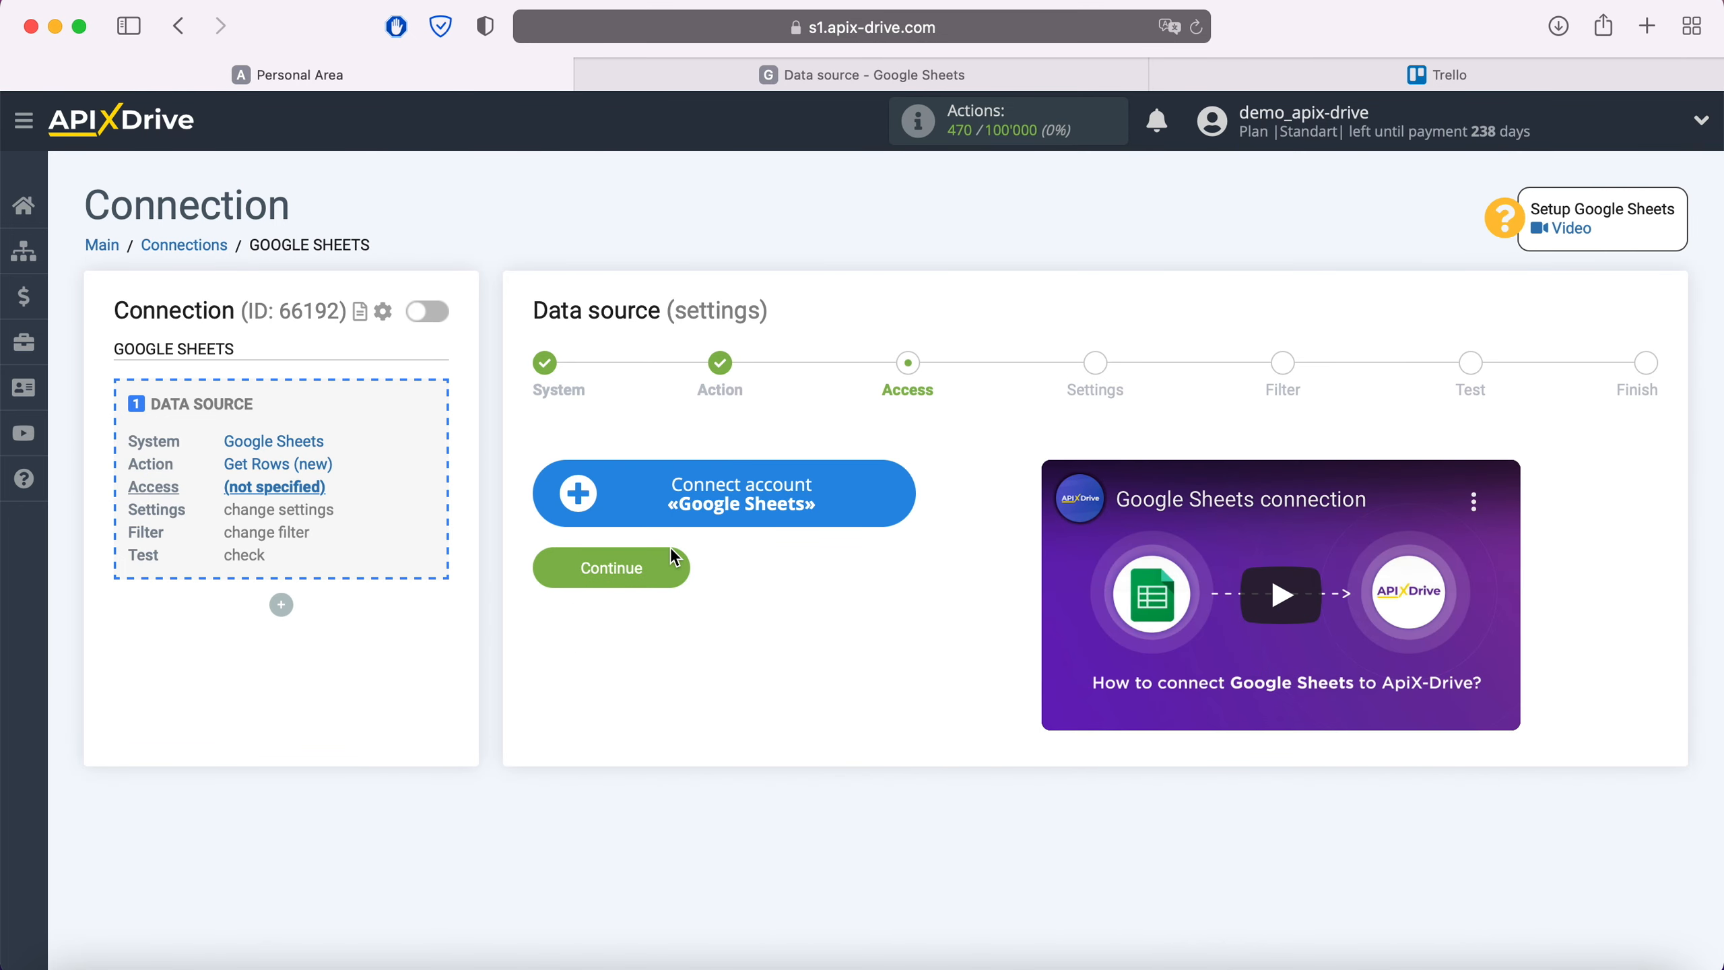
# Sign in to Google with the saved account e-mail and password
pyautogui.click(908, 490)
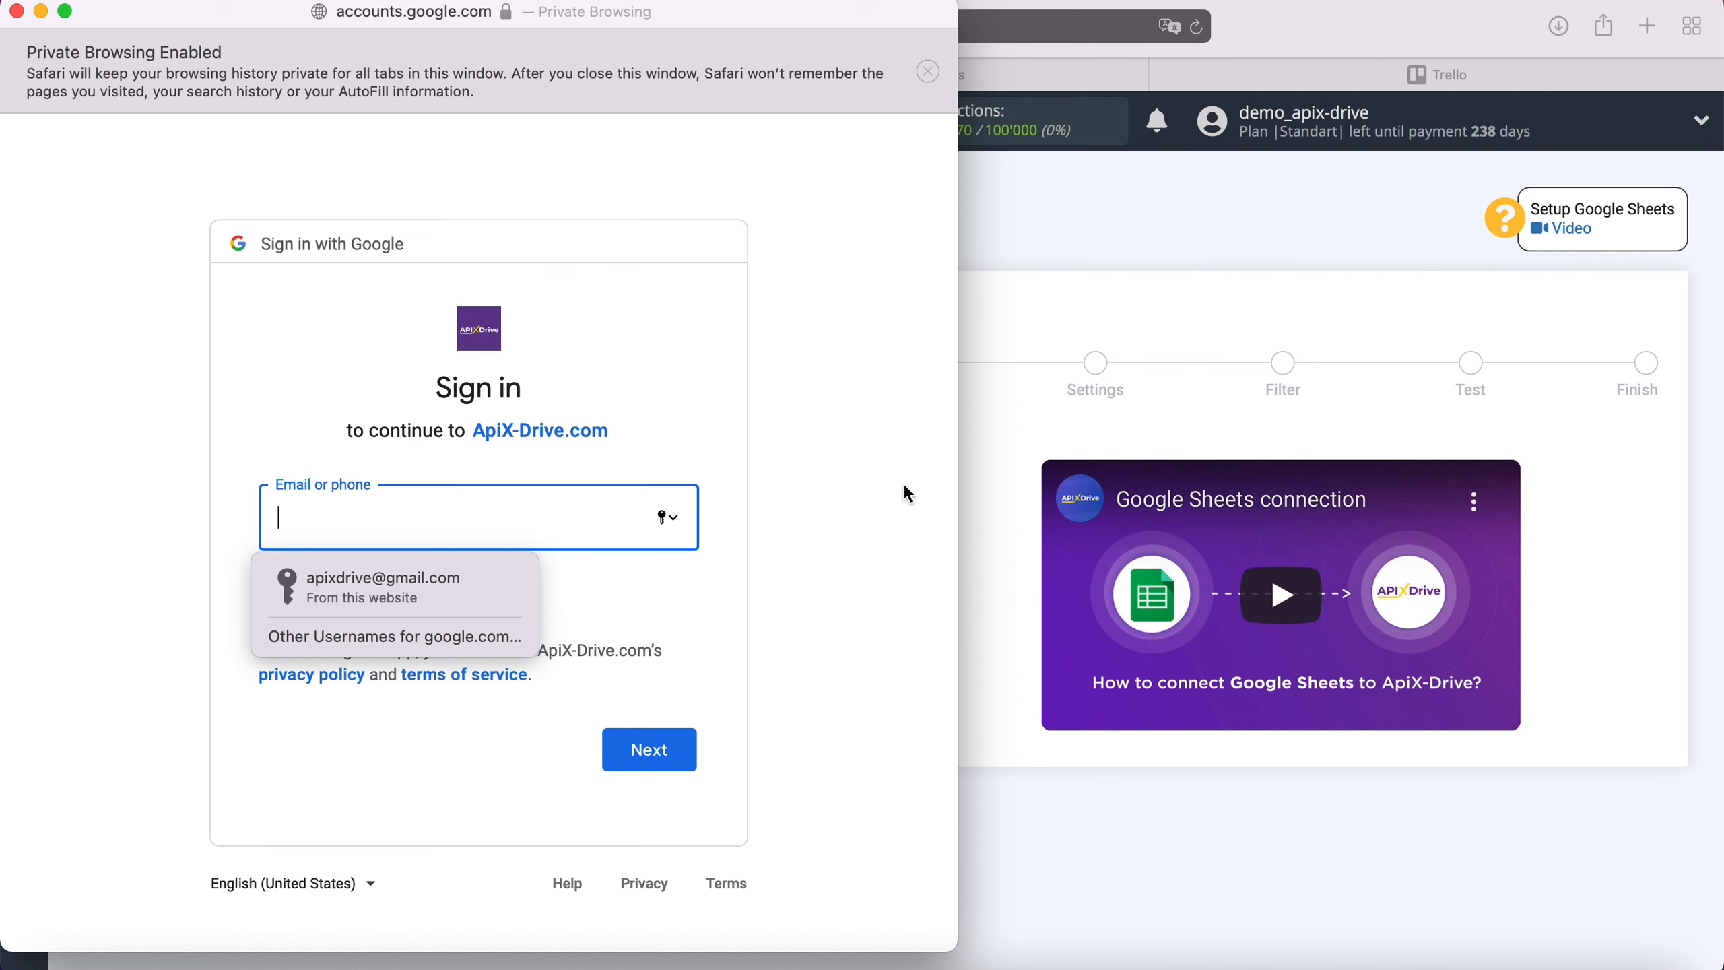
pyautogui.click(498, 587)
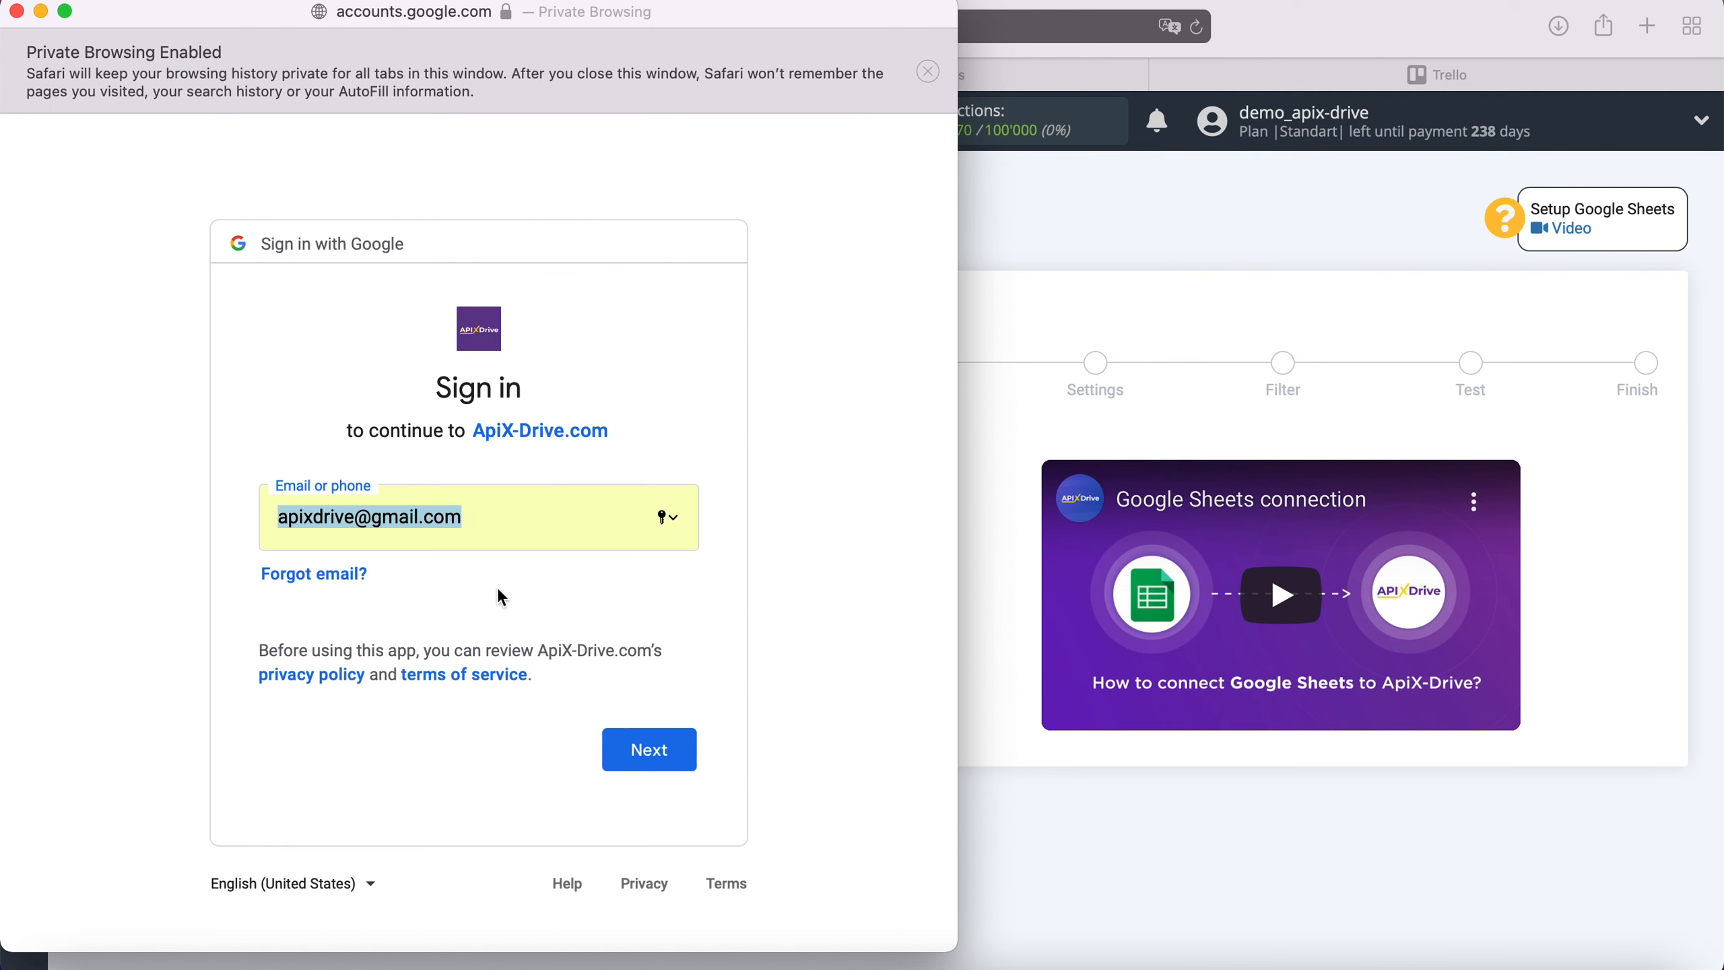
pyautogui.click(659, 752)
pyautogui.click(442, 605)
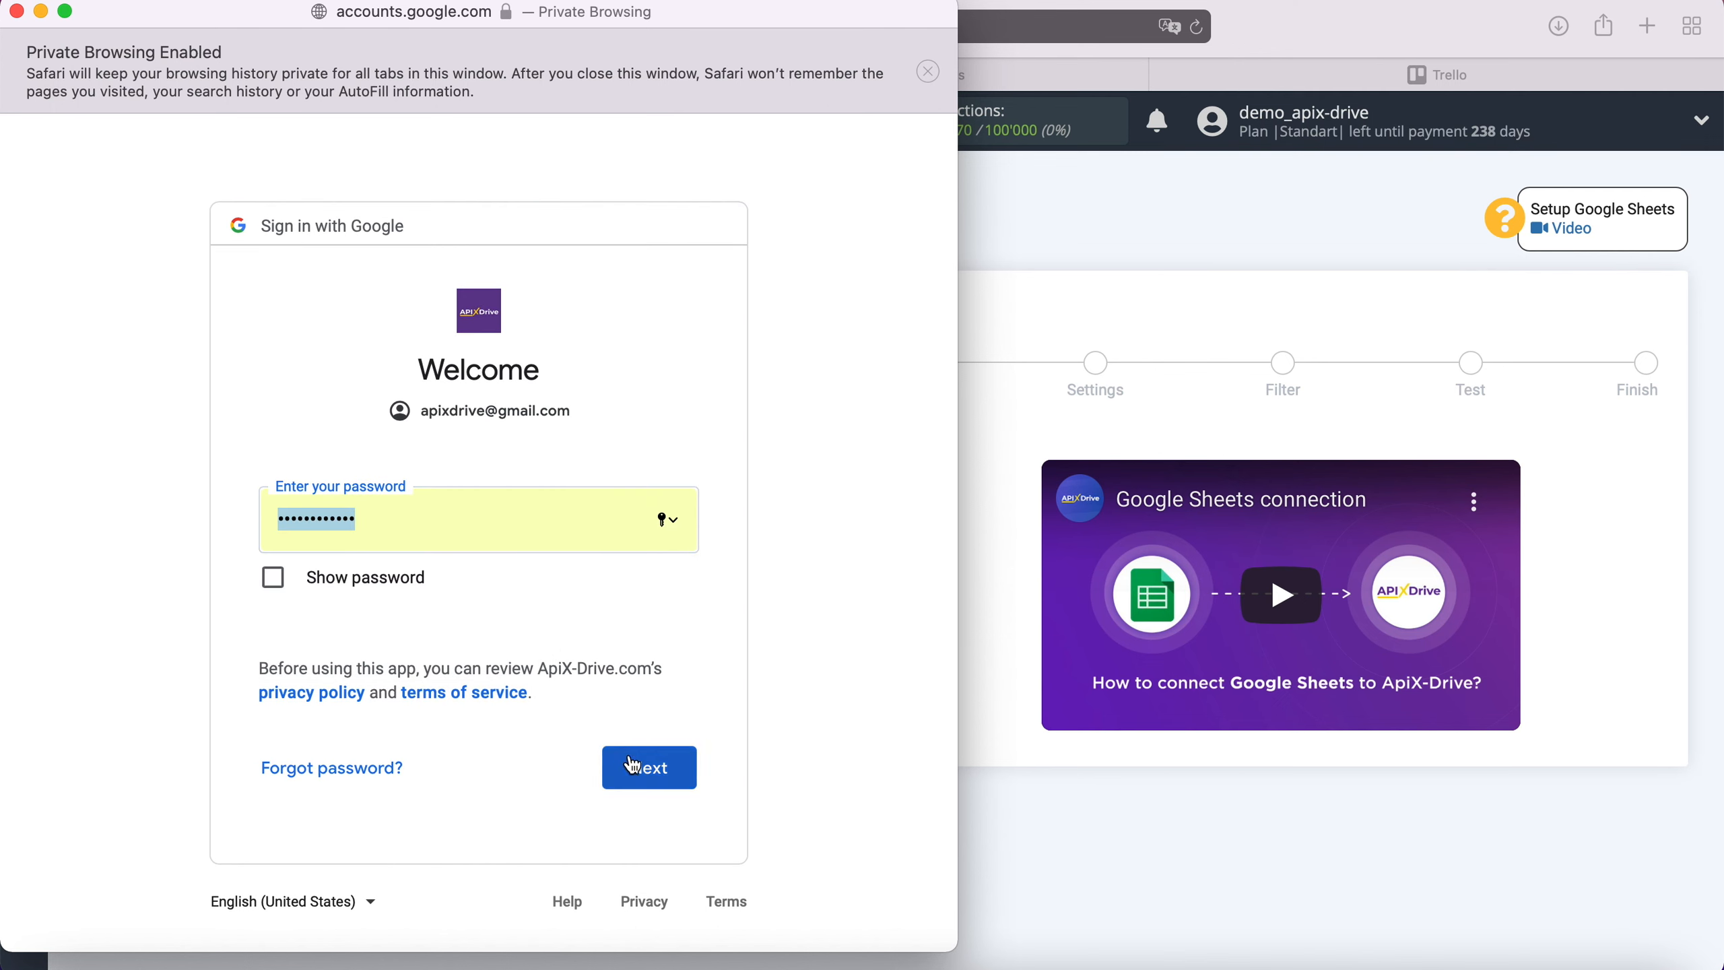
pyautogui.click(672, 778)
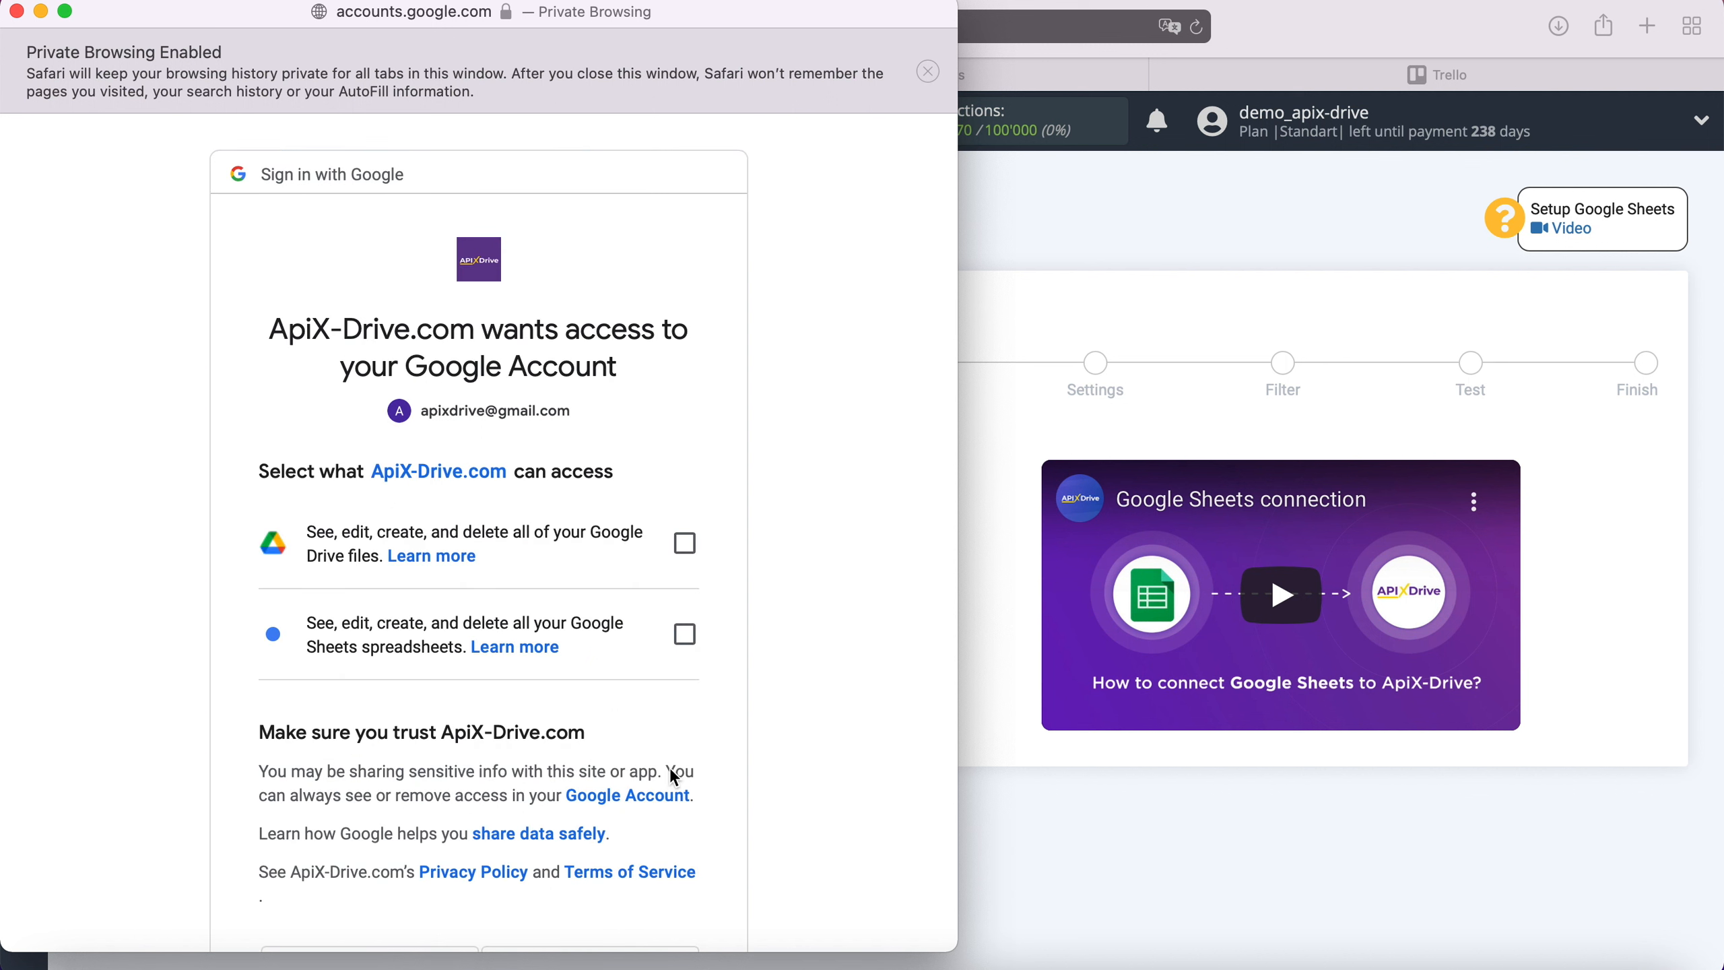
# Grant ApiX-Drive access to Google Drive files and Google Sheets spreadsheets
pyautogui.click(684, 543)
pyautogui.click(689, 642)
pyautogui.scroll(-4, 784, 652)
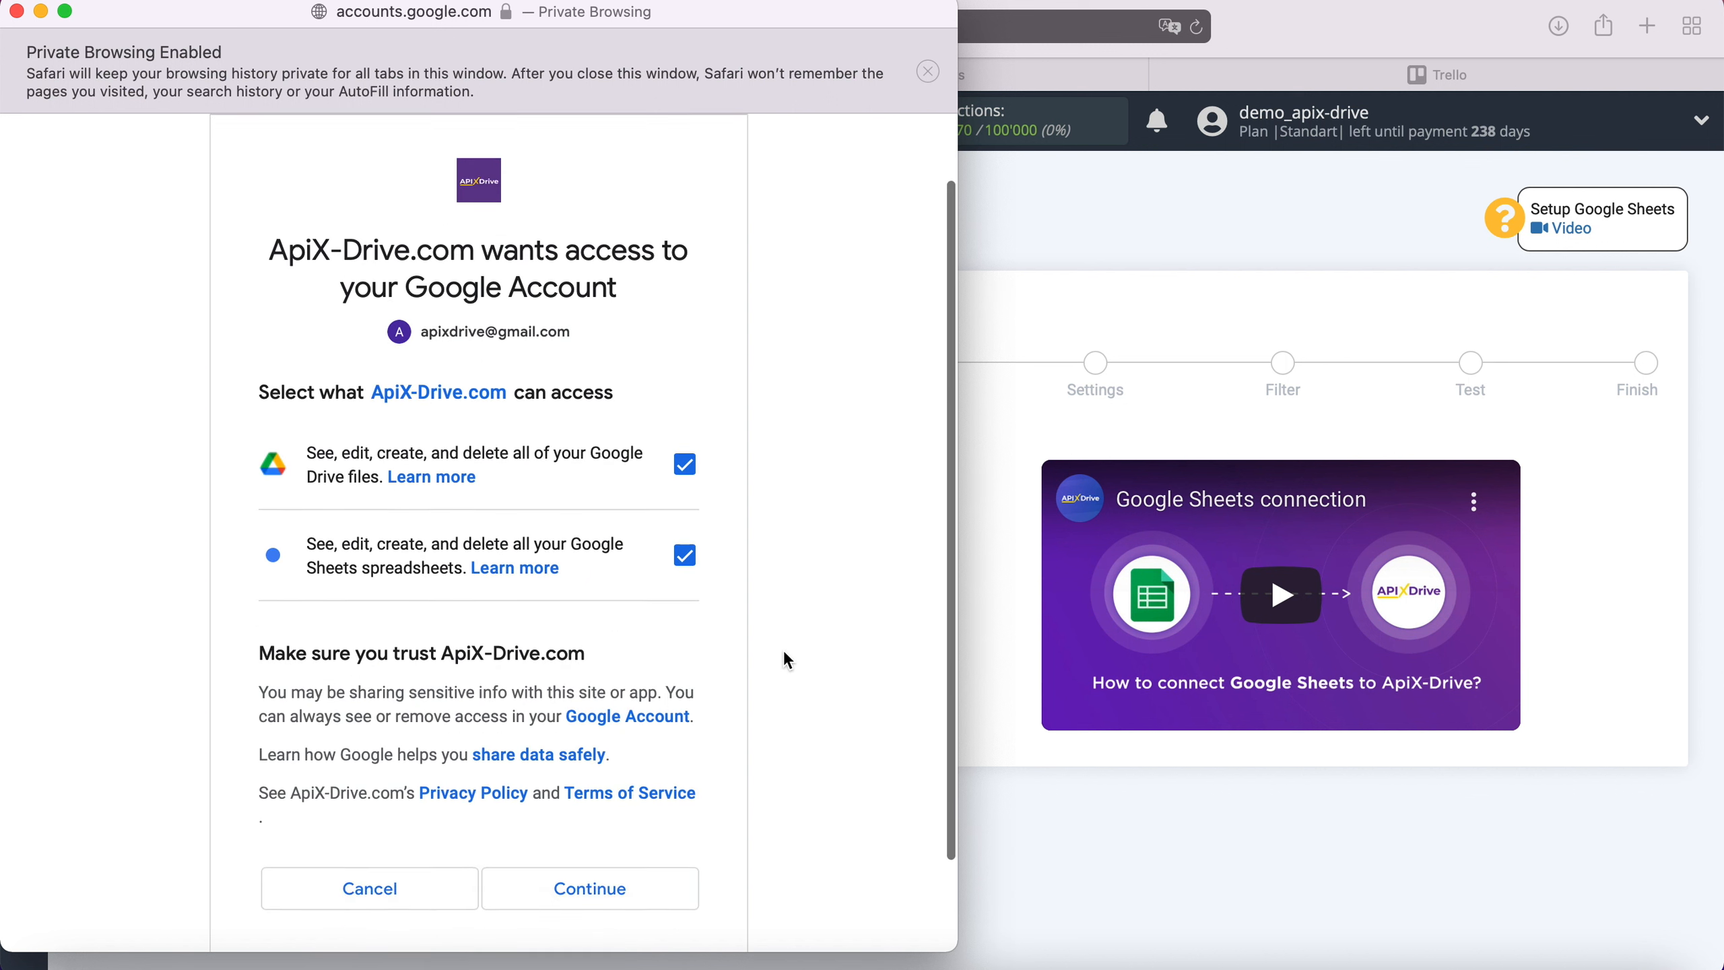
pyautogui.click(661, 804)
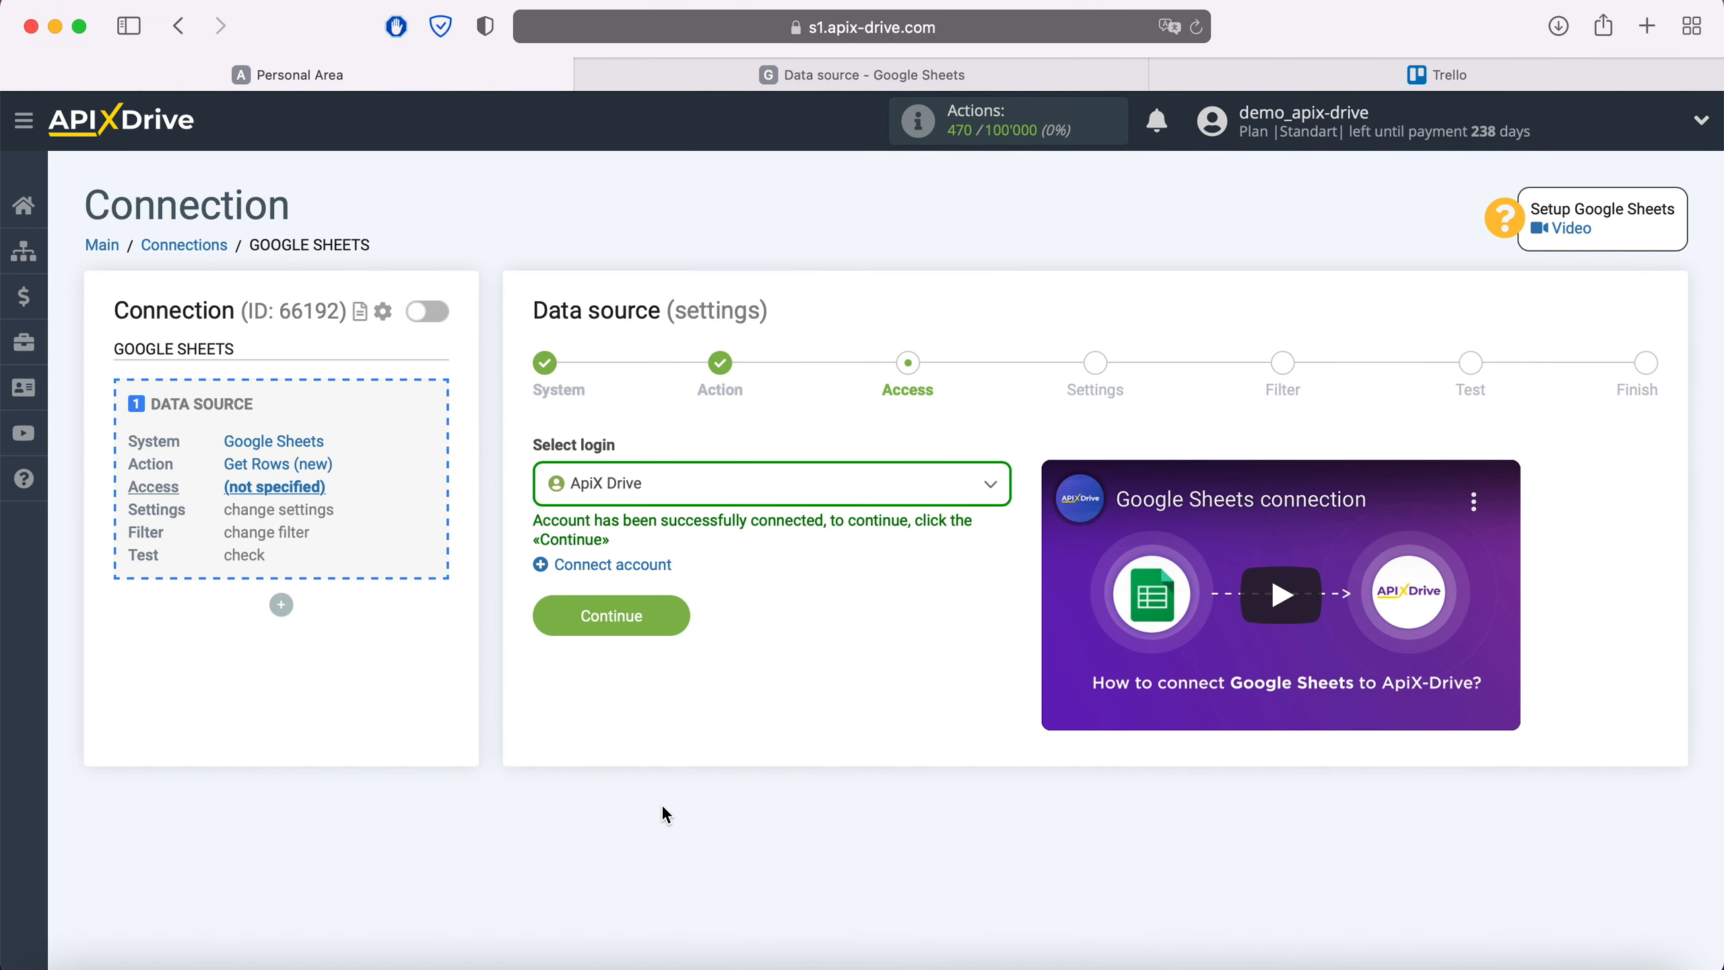
# Select the ApiX Drive Google login for the source
pyautogui.click(708, 489)
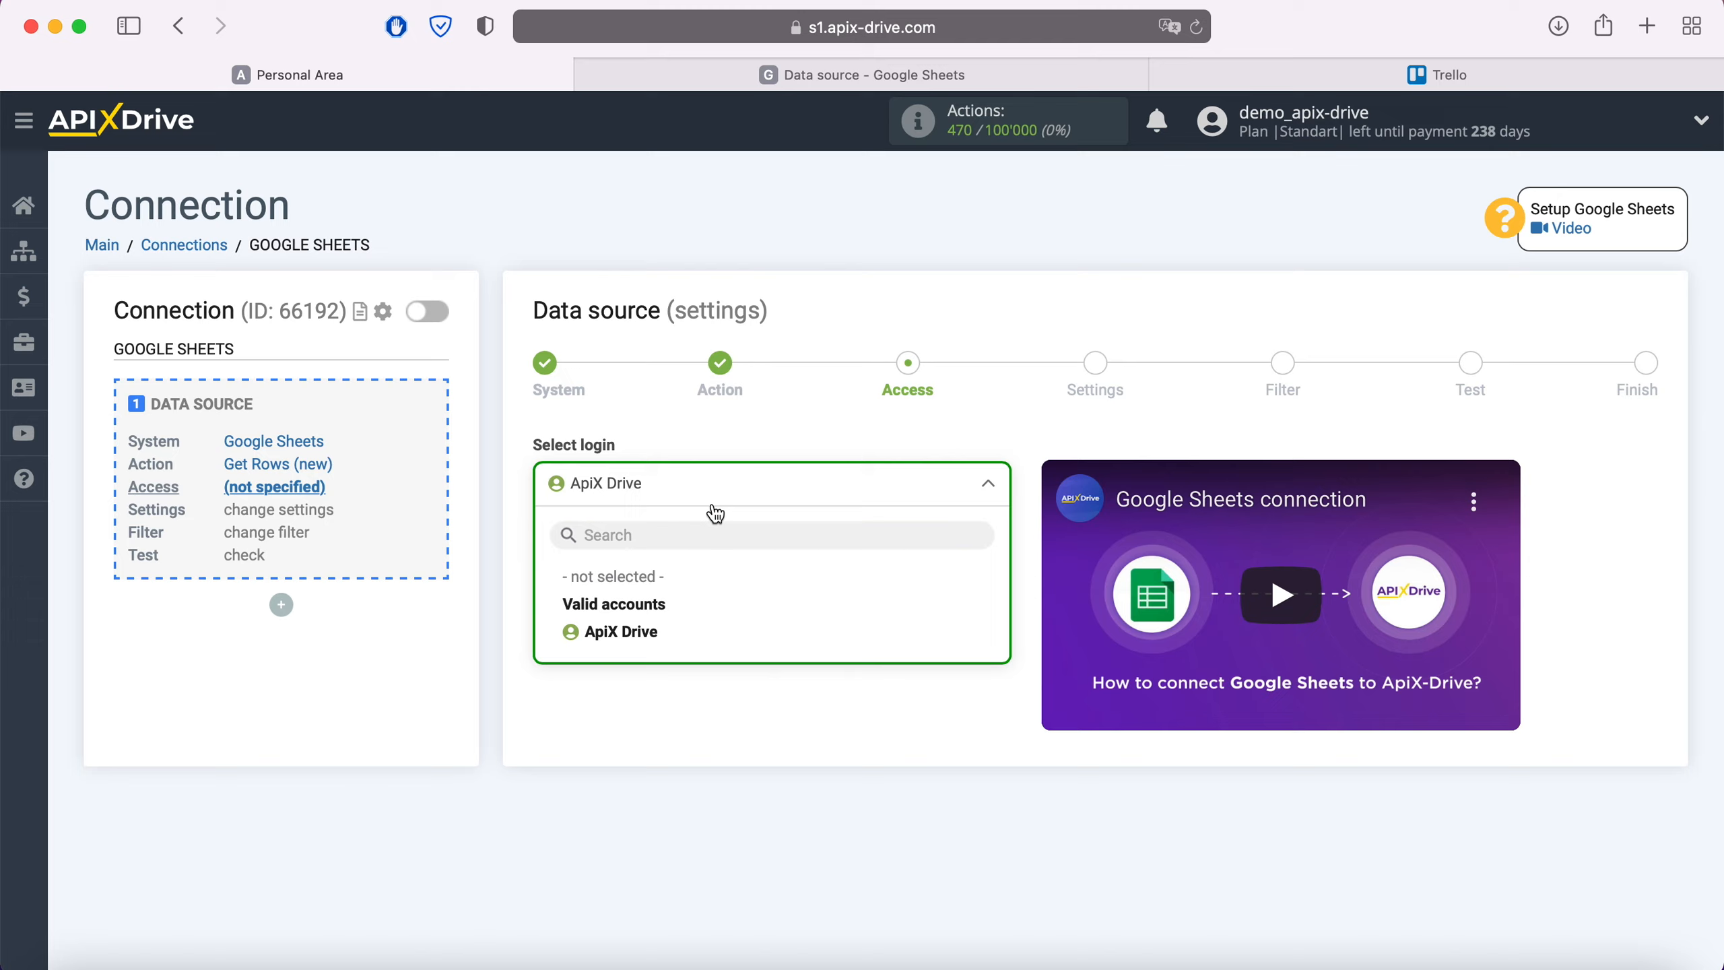
pyautogui.click(655, 635)
pyautogui.click(662, 616)
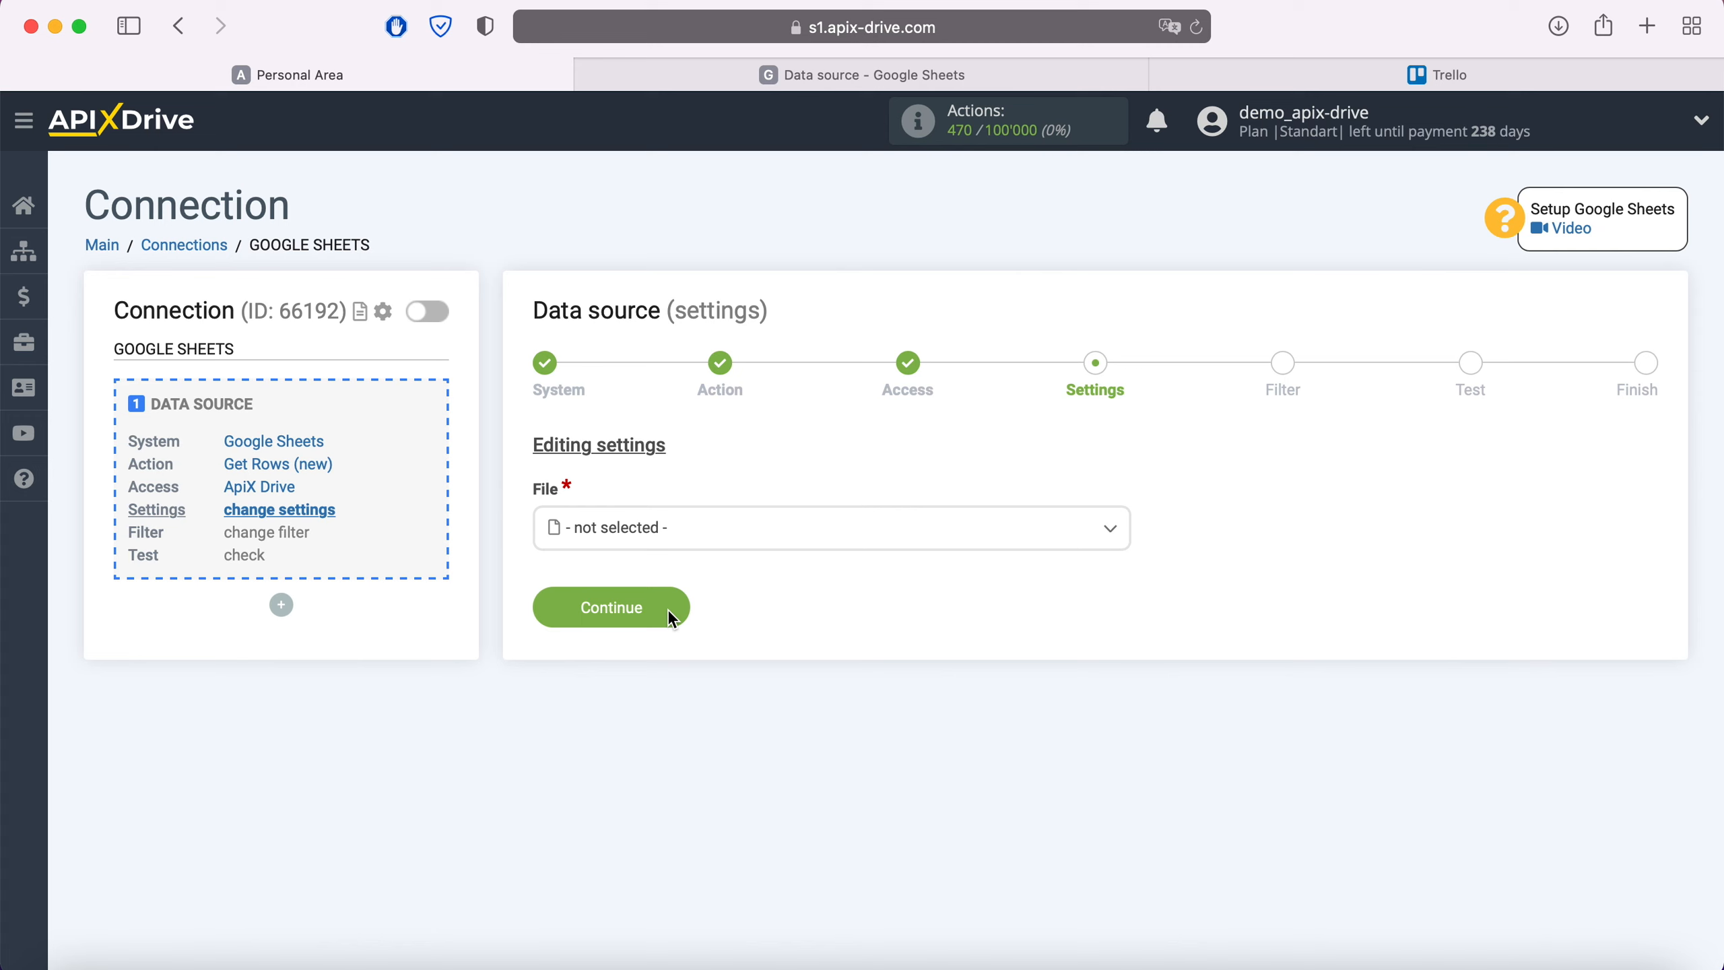
# Set both the source file and sheet to Data source
pyautogui.click(663, 536)
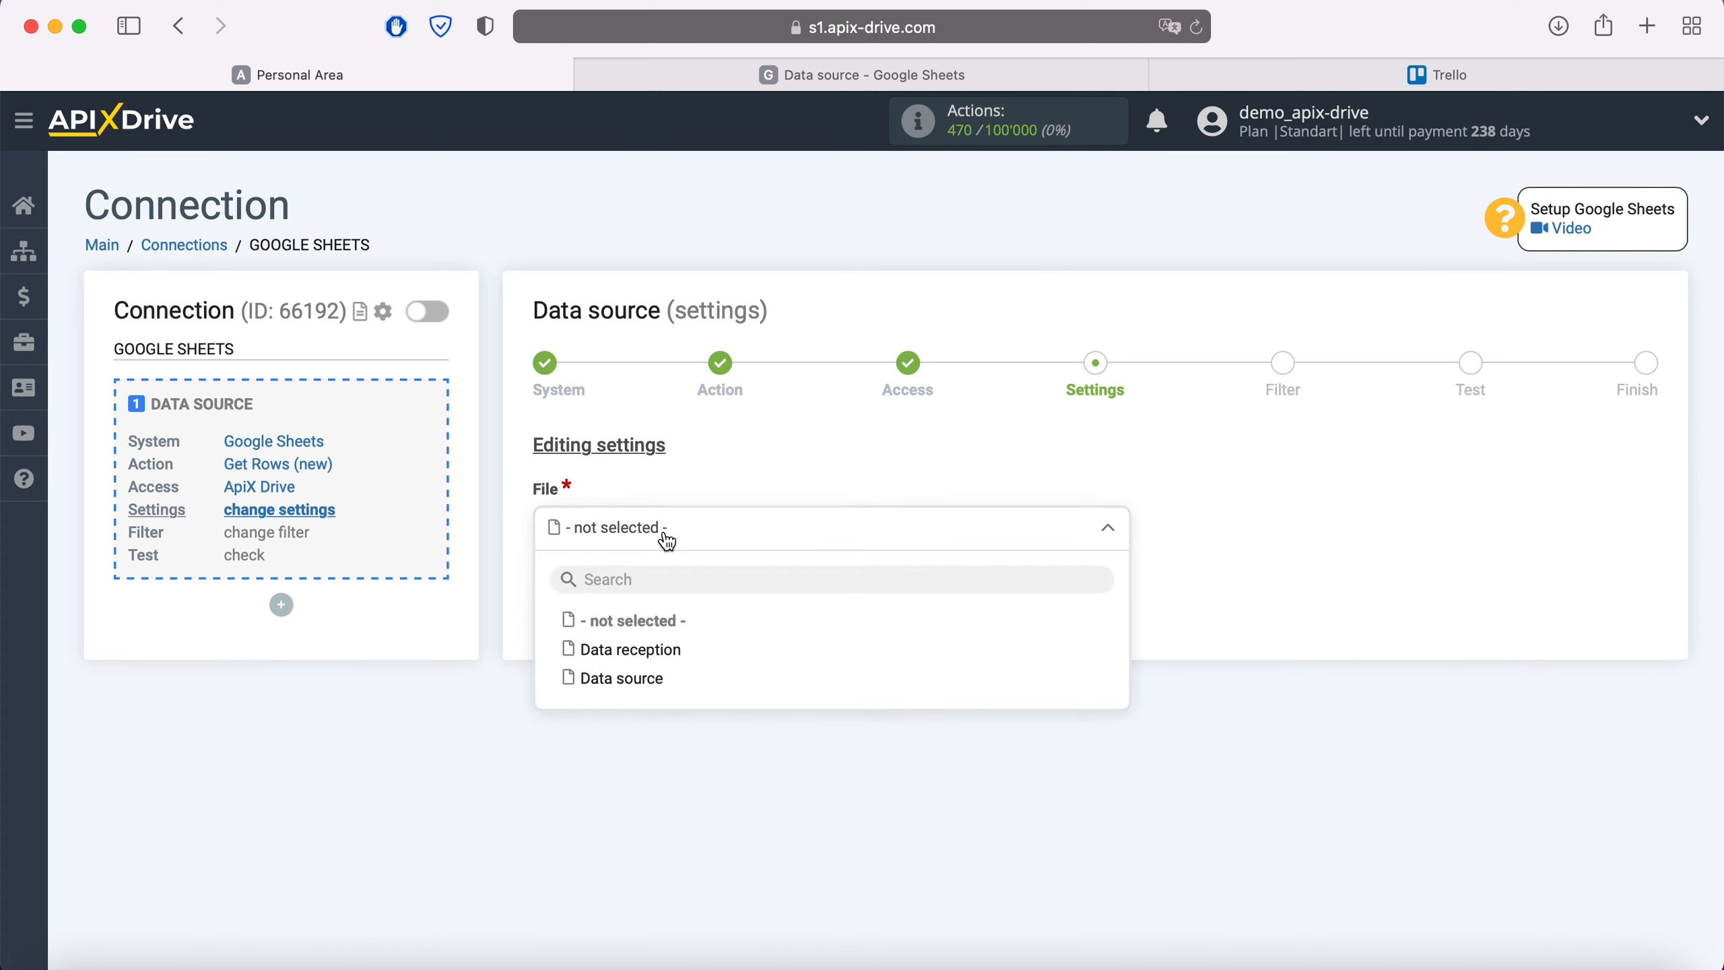
pyautogui.click(649, 679)
pyautogui.click(640, 642)
pyautogui.click(638, 755)
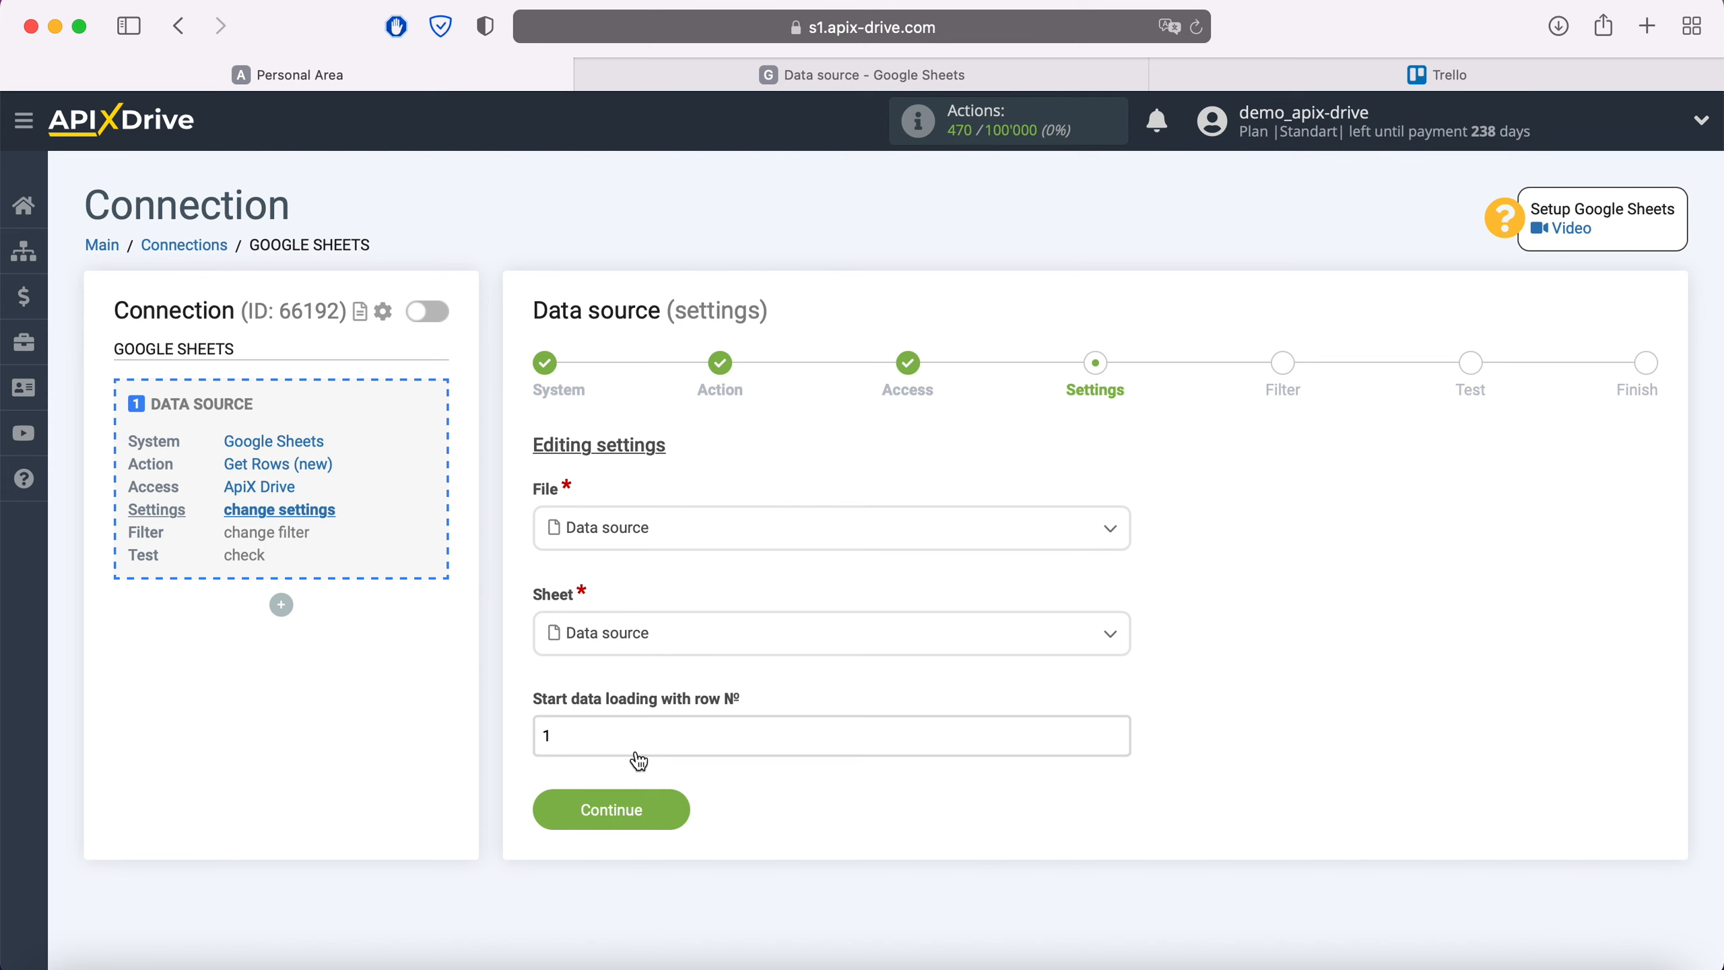
# After checking the spreadsheet, set the starting row to 2 and save the settings
pyautogui.click(814, 75)
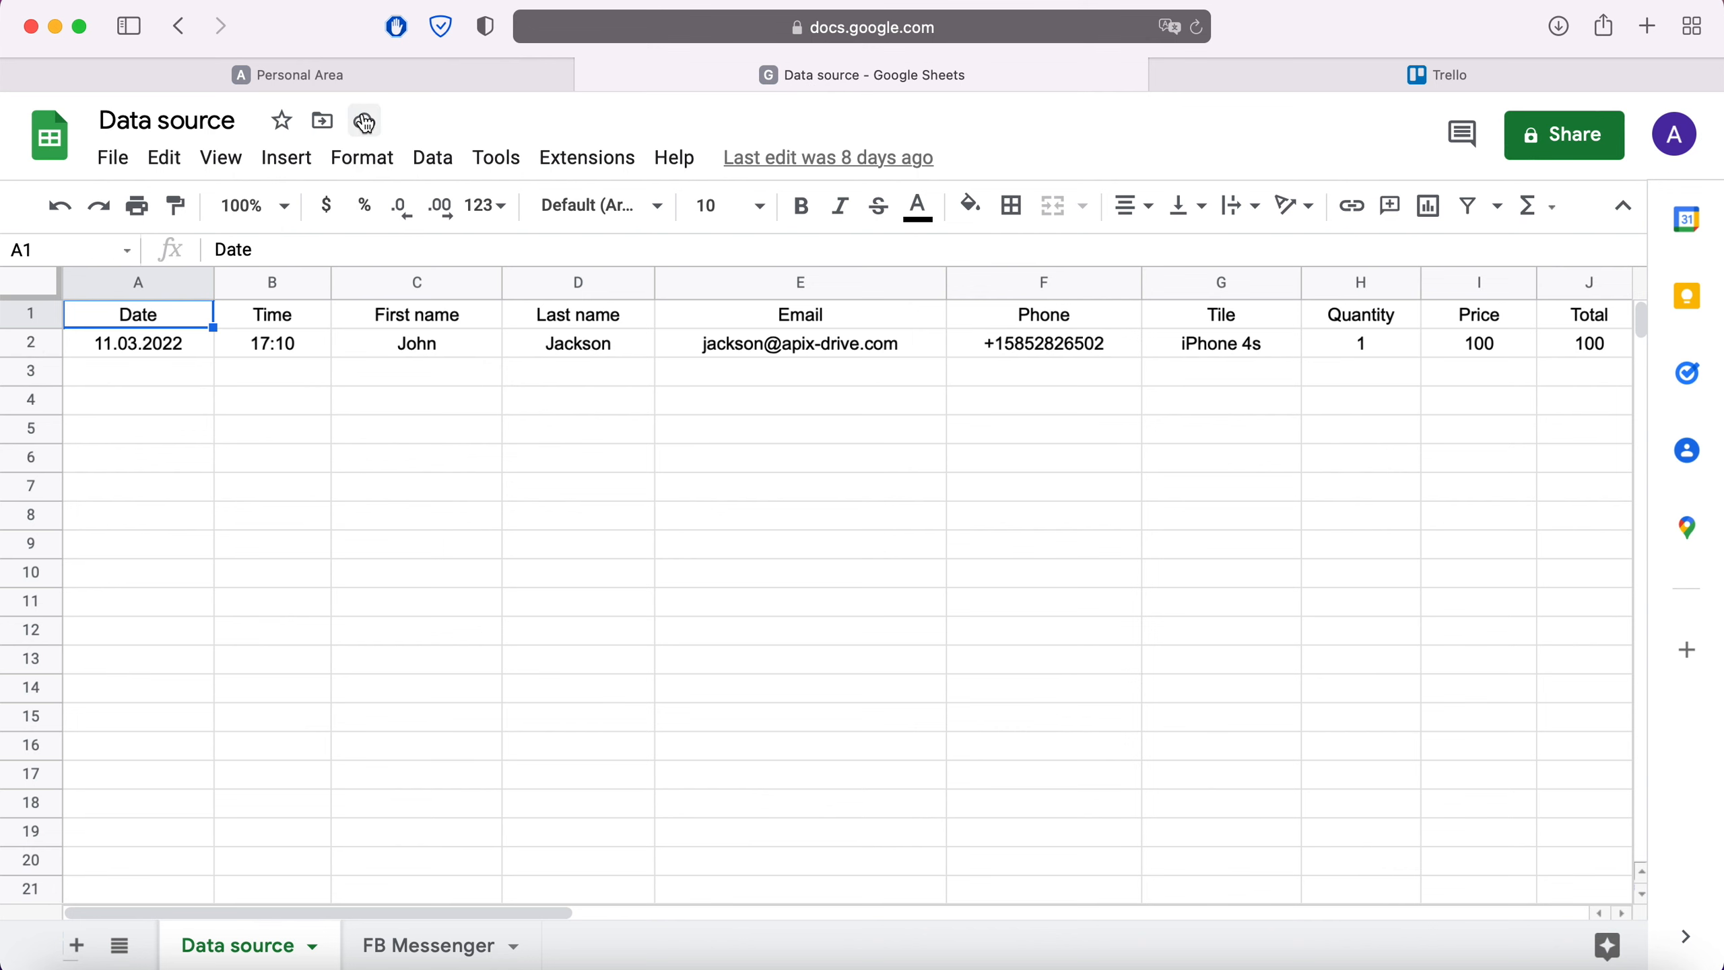
pyautogui.click(373, 77)
pyautogui.click(567, 731)
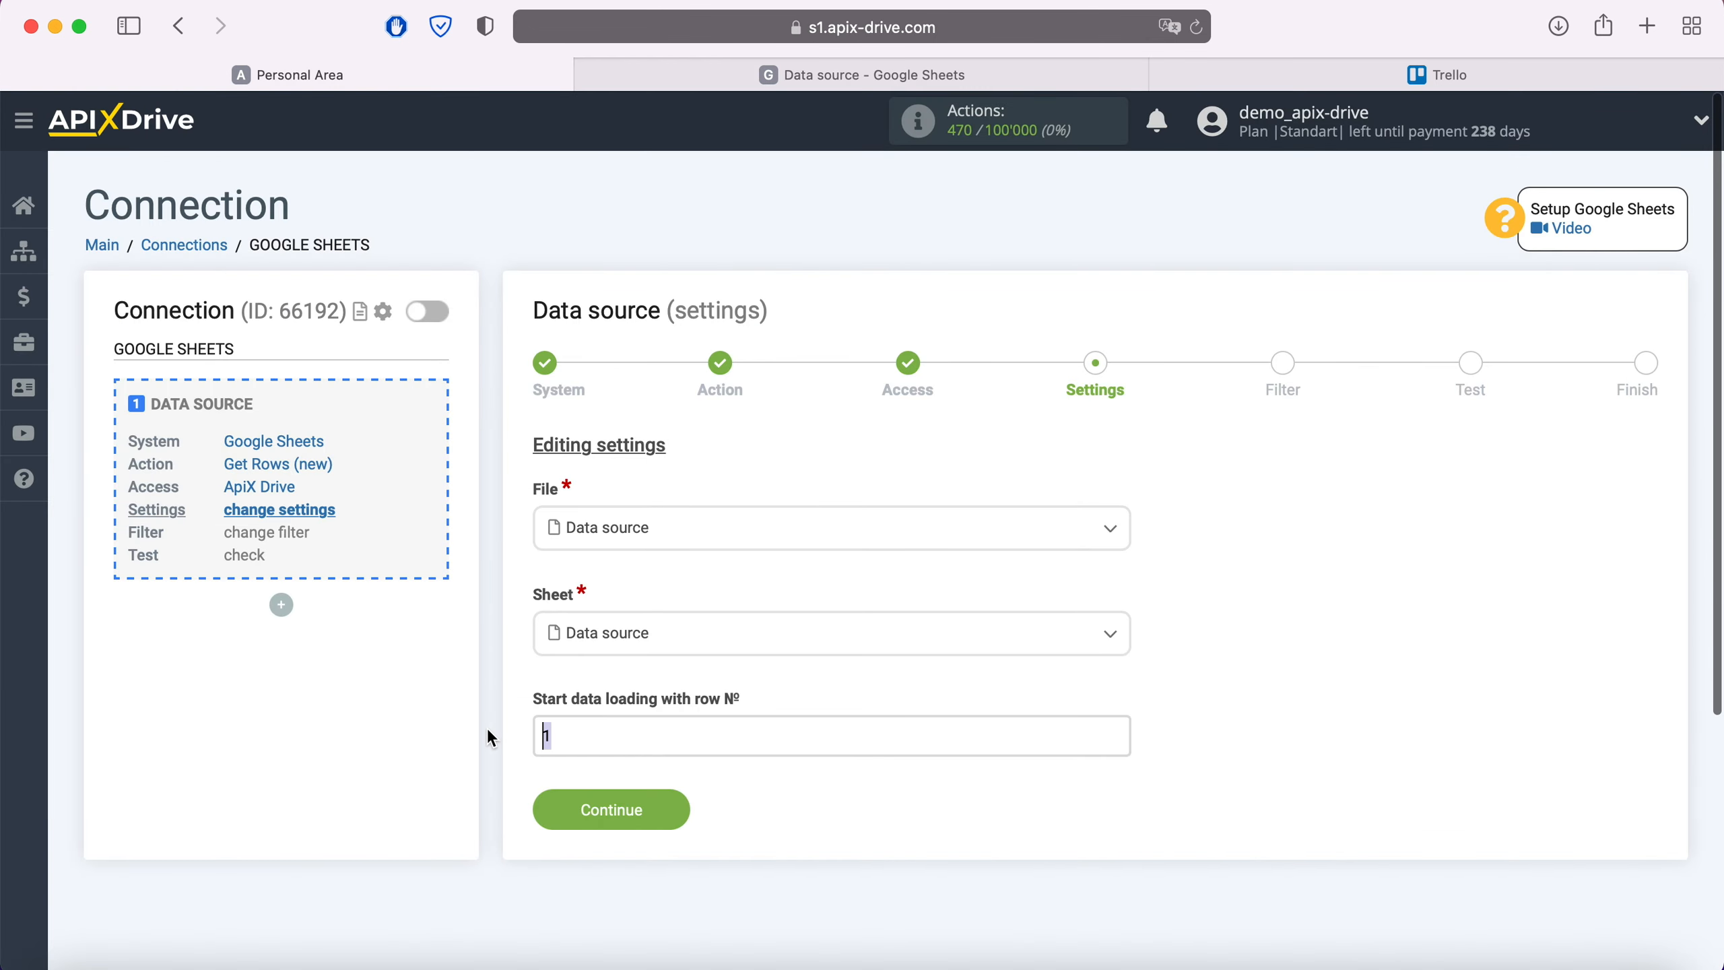
pyautogui.press('BackSpace')
pyautogui.write('2')
pyautogui.click(668, 812)
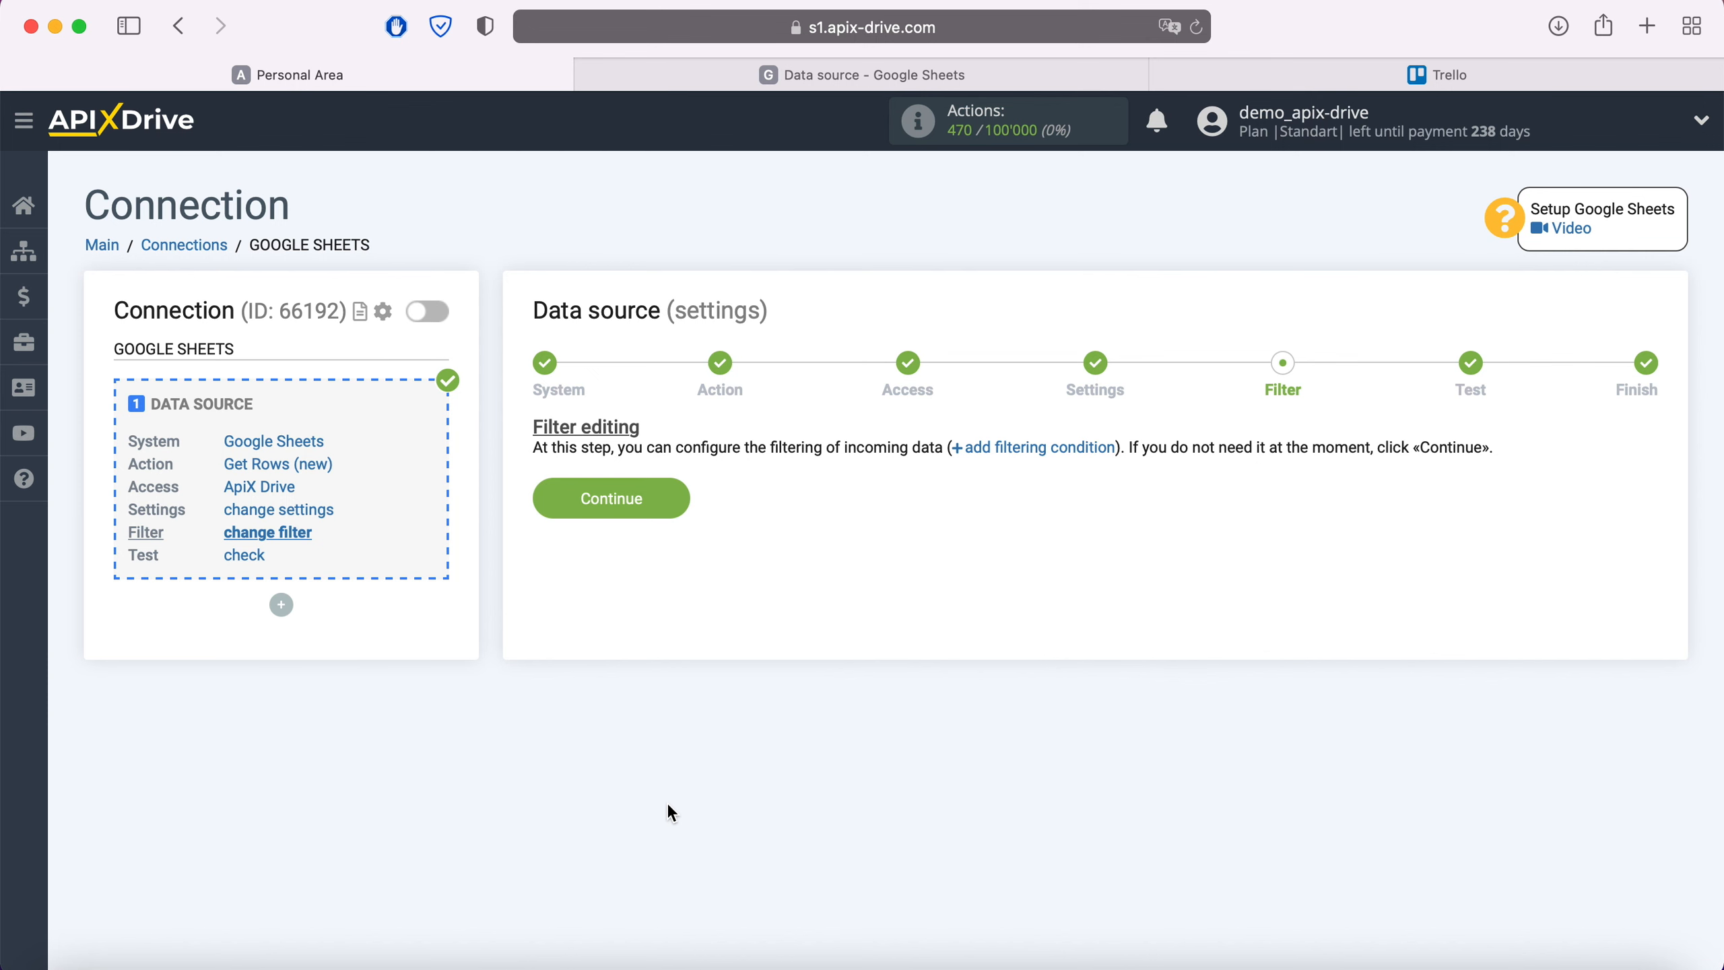
# Skip filtering, accept the Google Sheets test row, and begin the destination setup
pyautogui.click(672, 499)
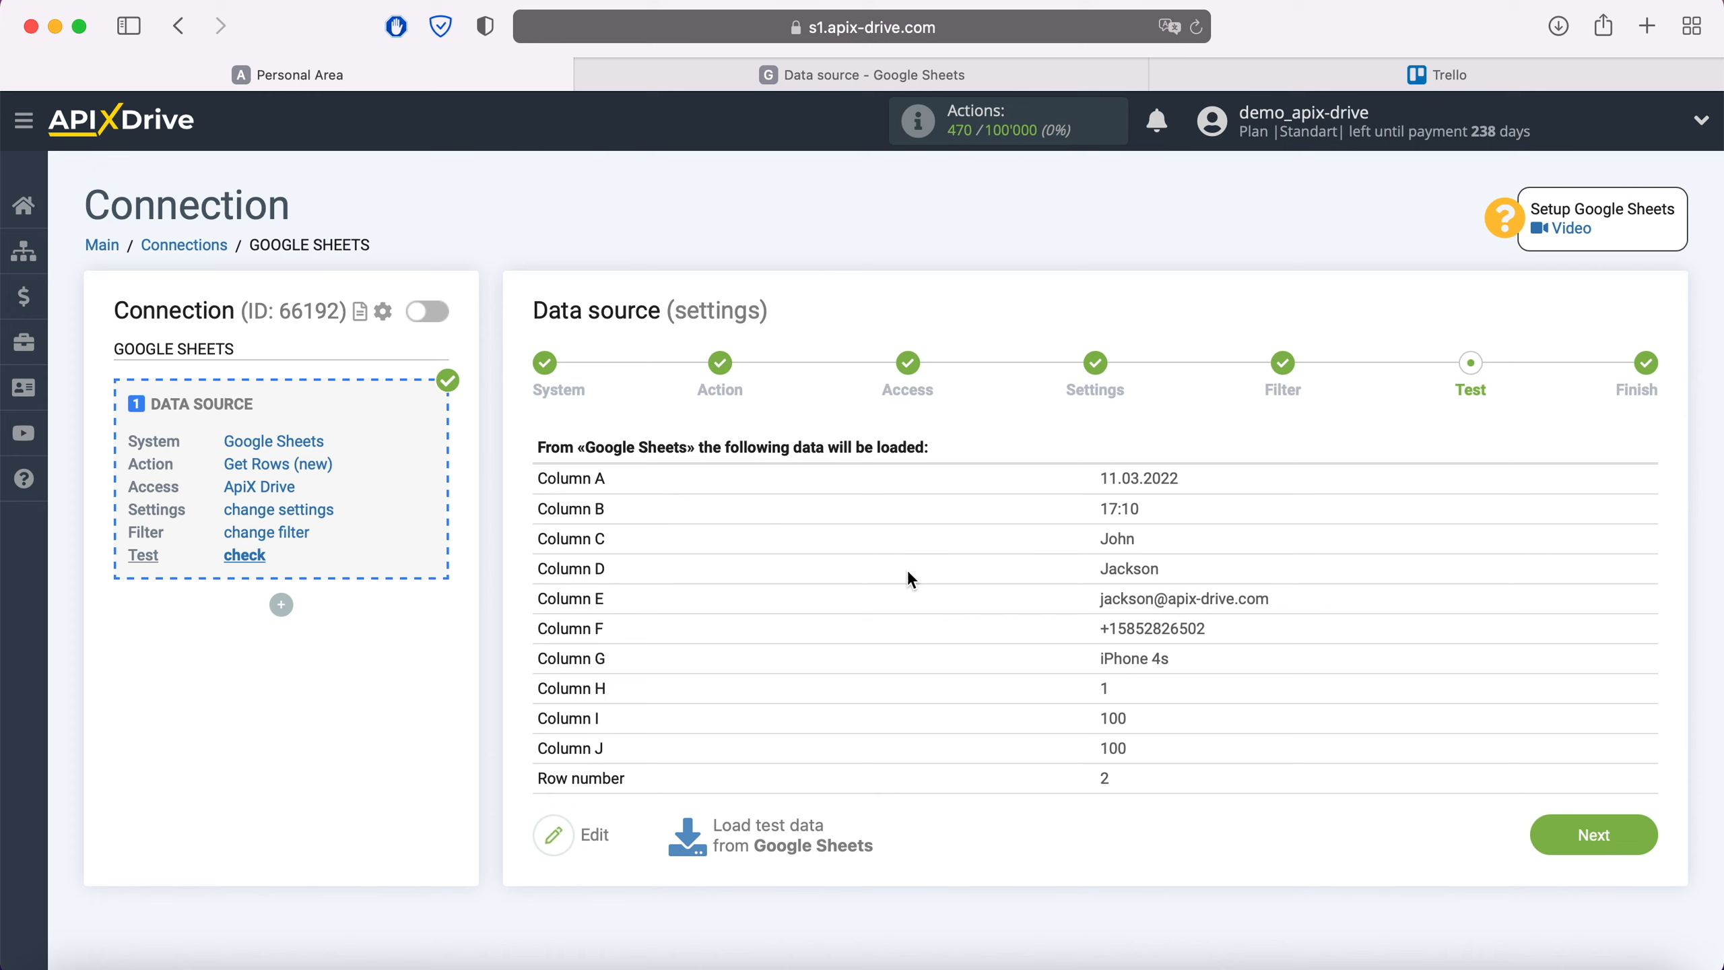
pyautogui.click(1582, 827)
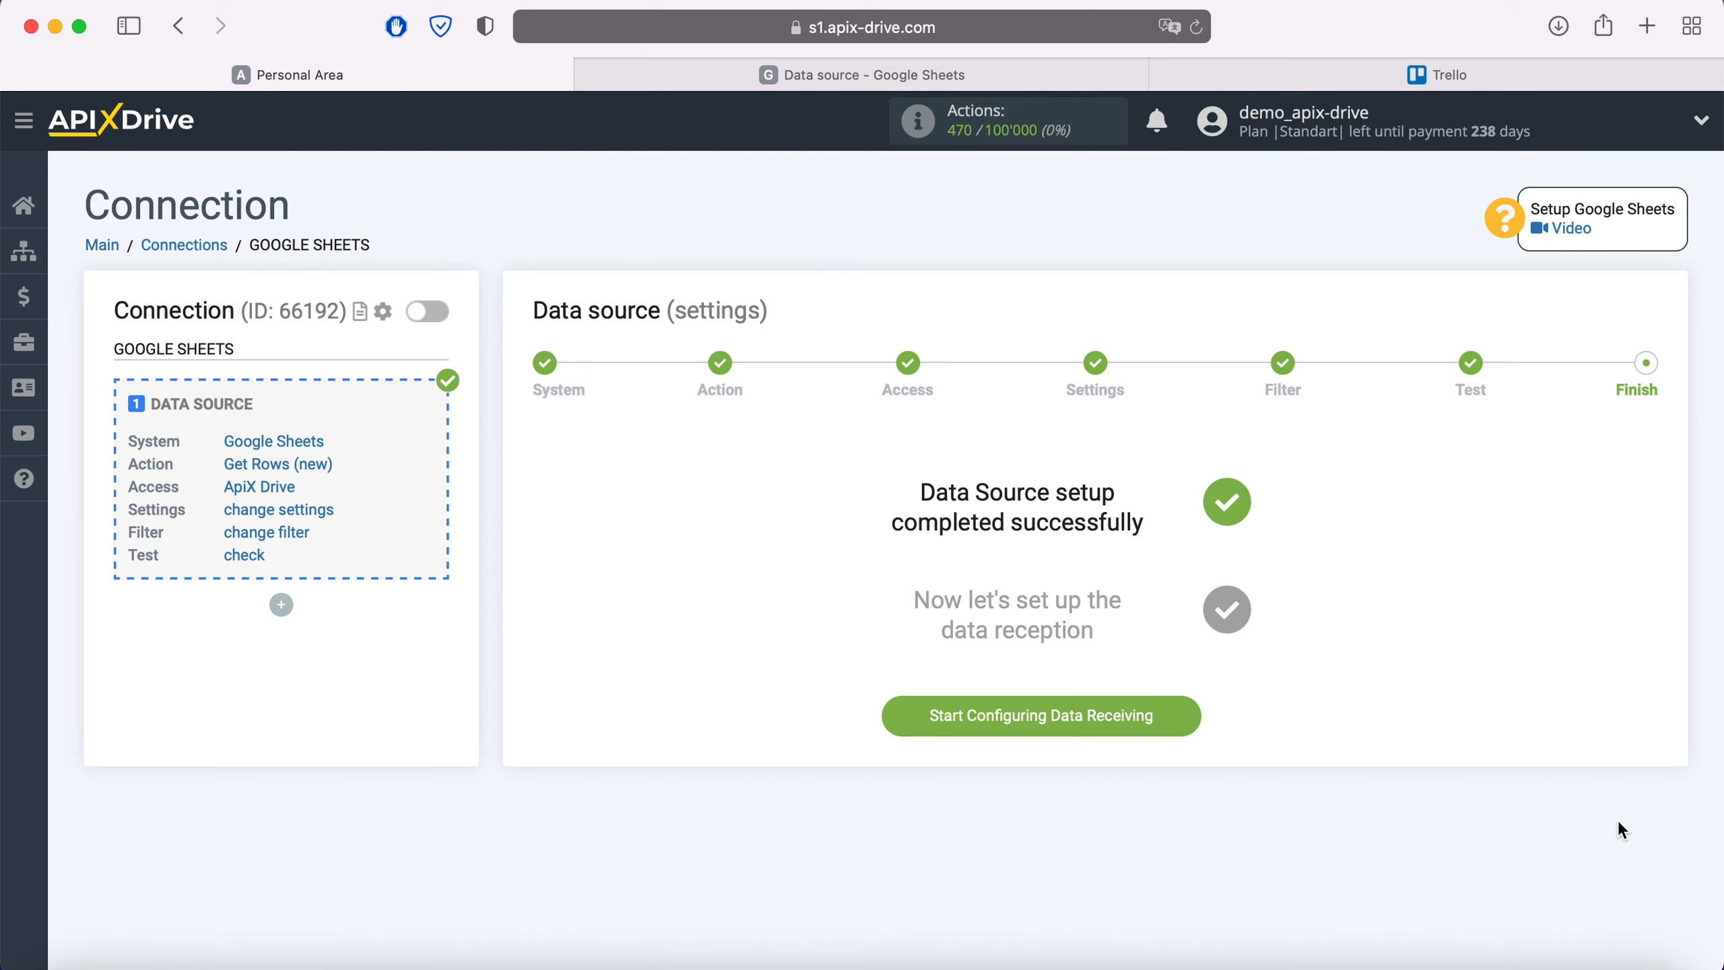
pyautogui.click(1182, 712)
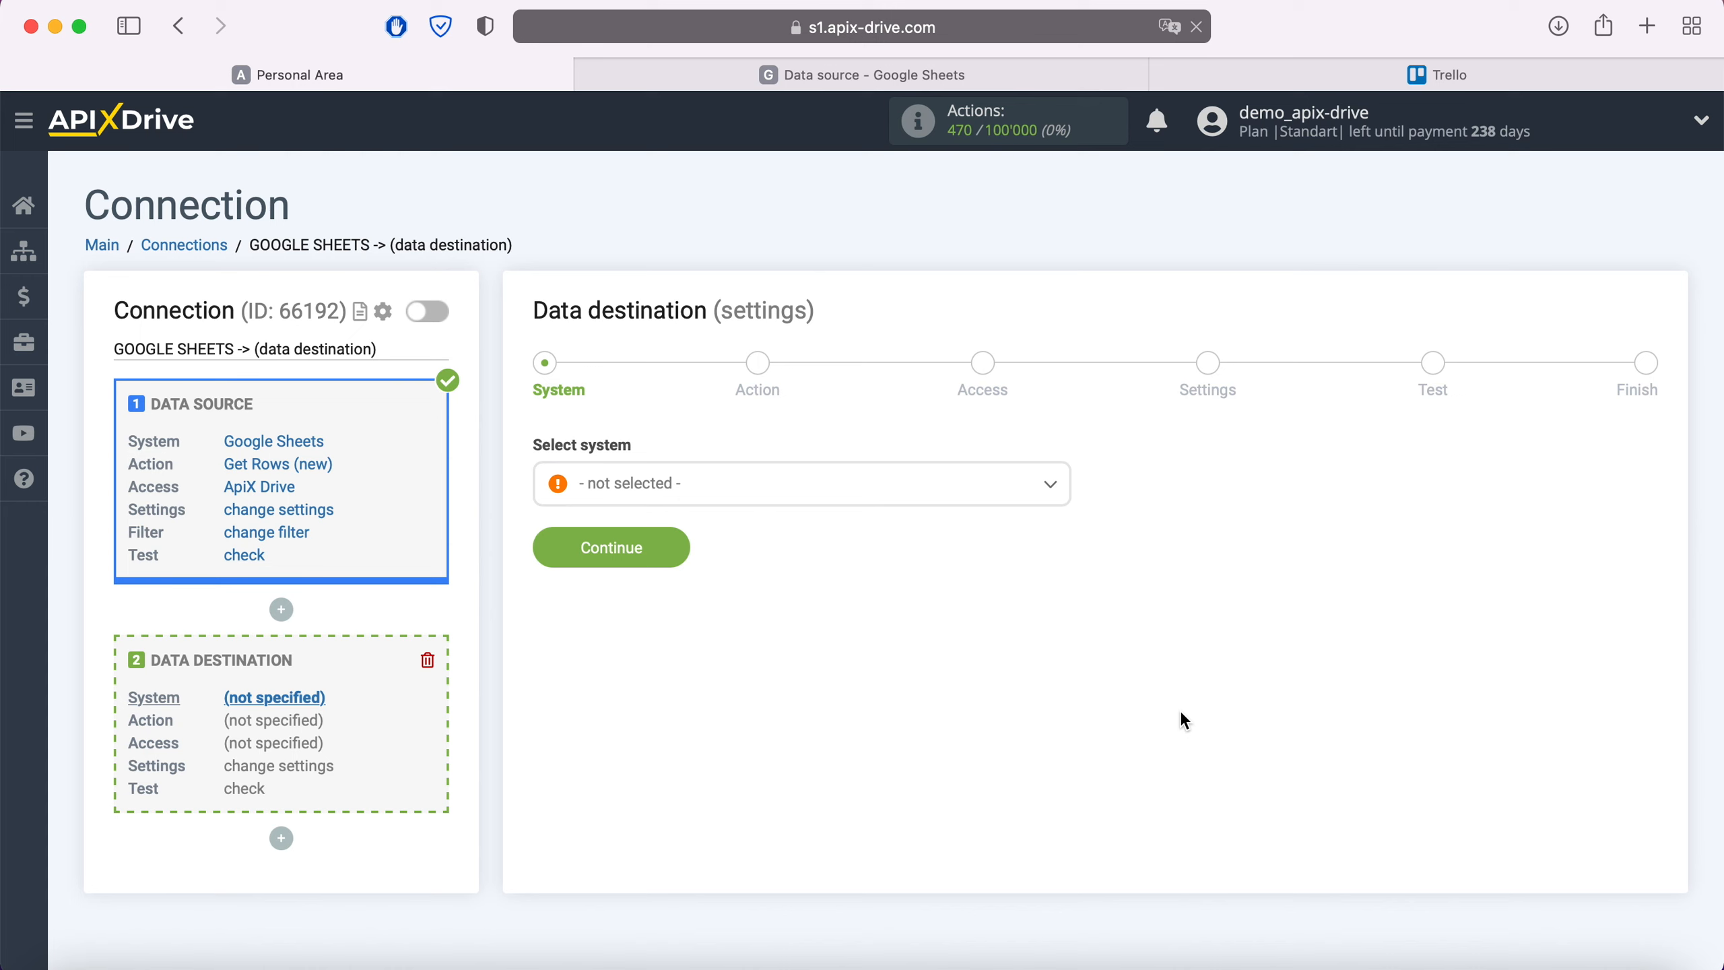
# Choose Trello as the destination system
pyautogui.click(852, 503)
pyautogui.scroll(-10, 862, 659)
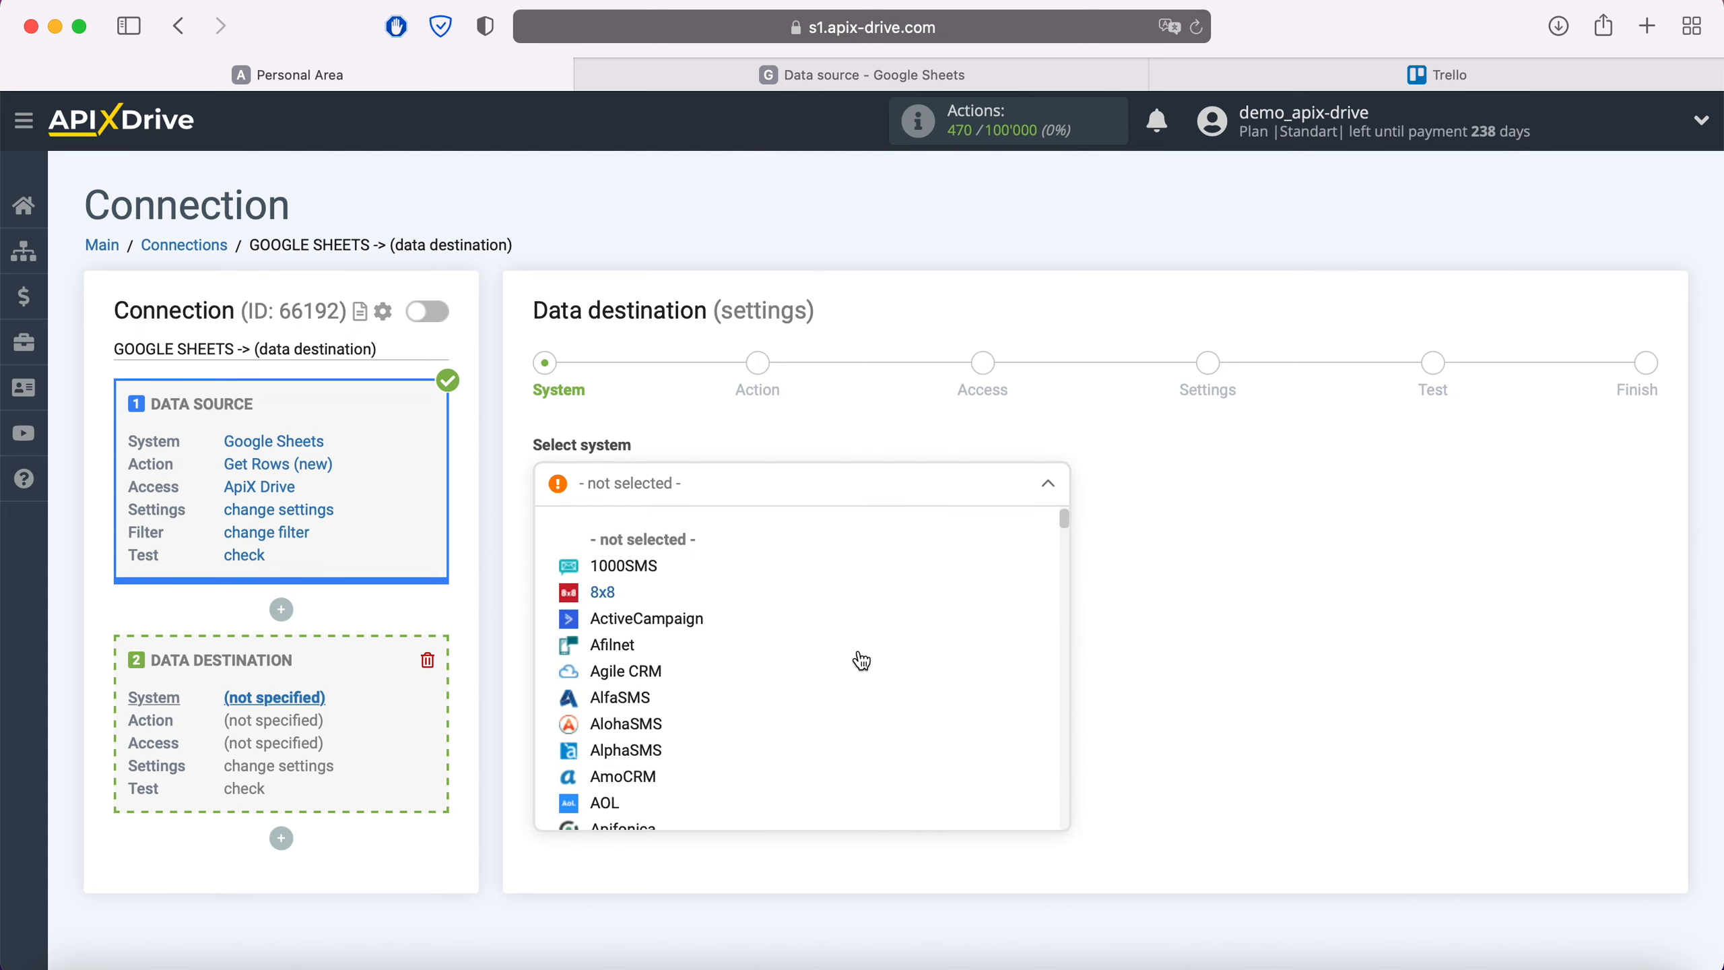
pyautogui.scroll(-20, 860, 660)
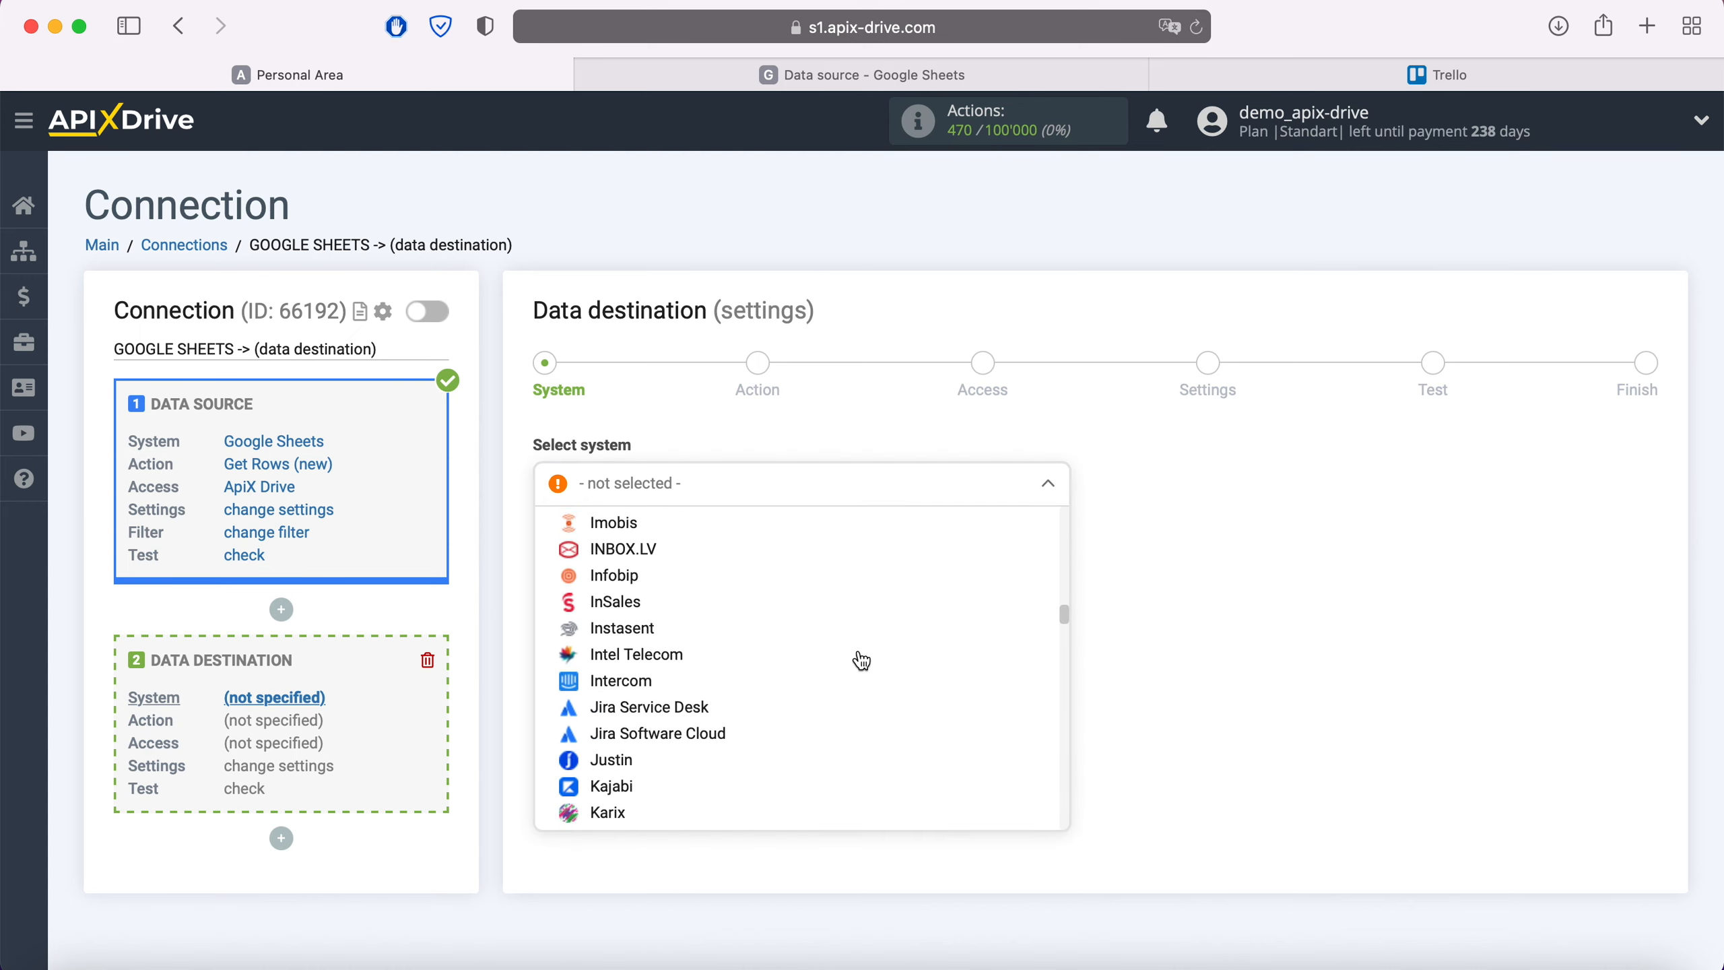
pyautogui.scroll(-20, 862, 660)
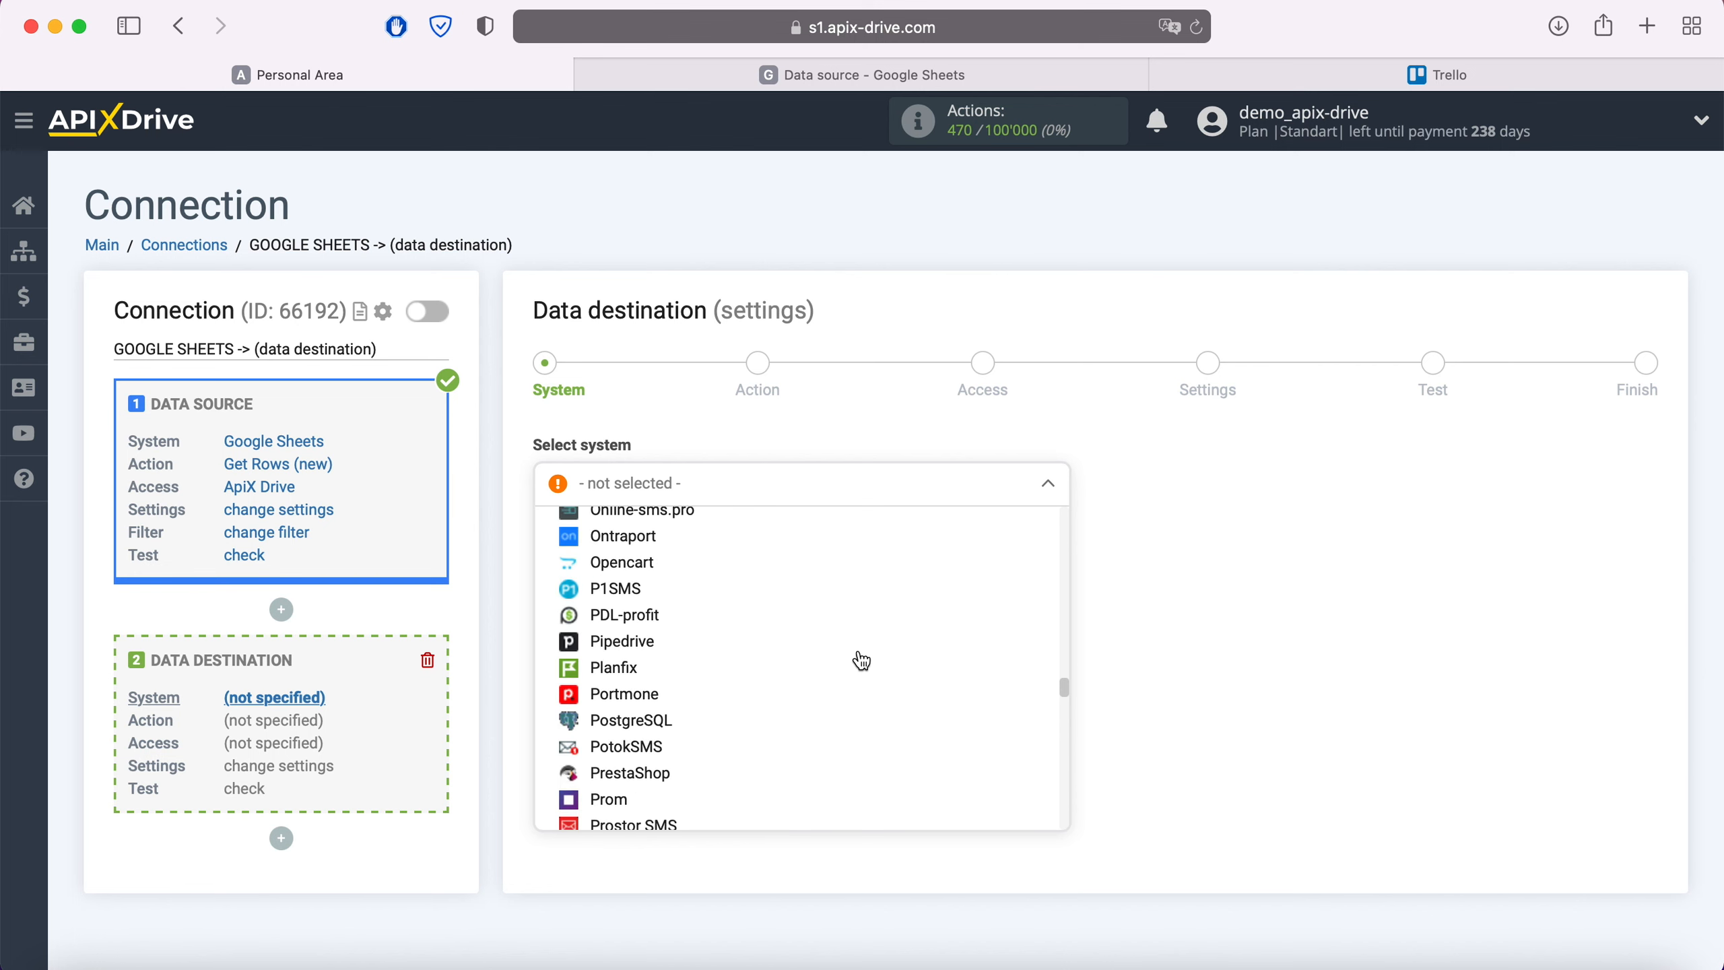
pyautogui.scroll(-20, 862, 660)
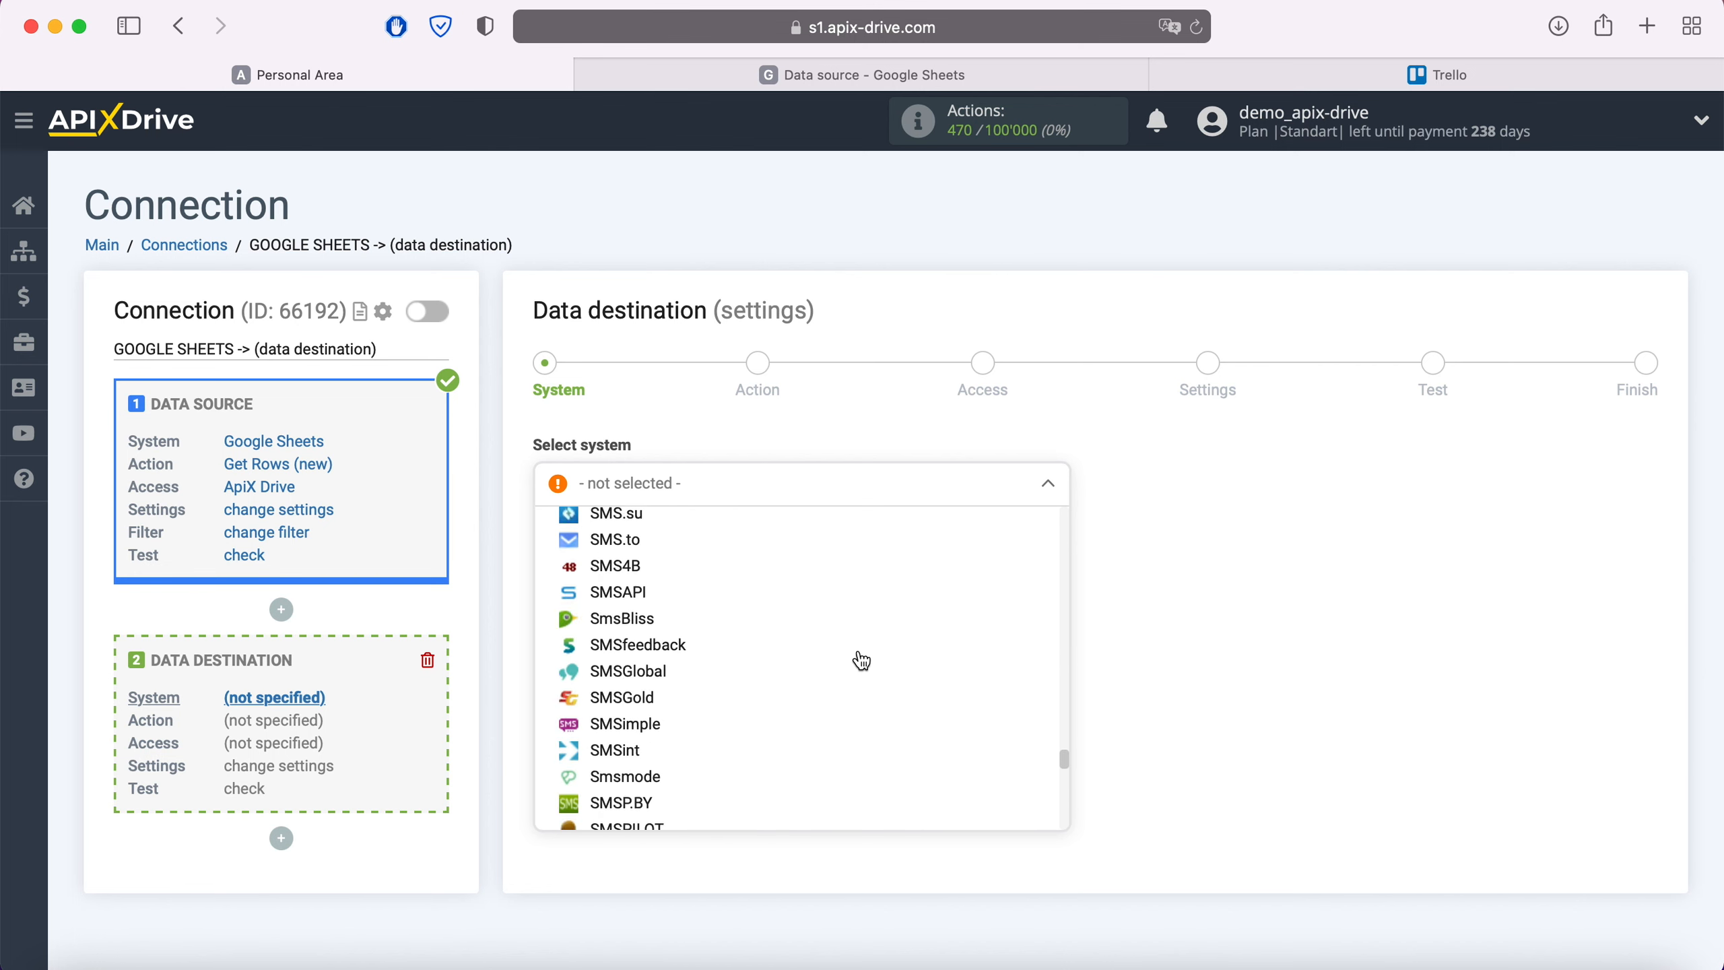
pyautogui.scroll(-1, 860, 660)
pyautogui.click(617, 726)
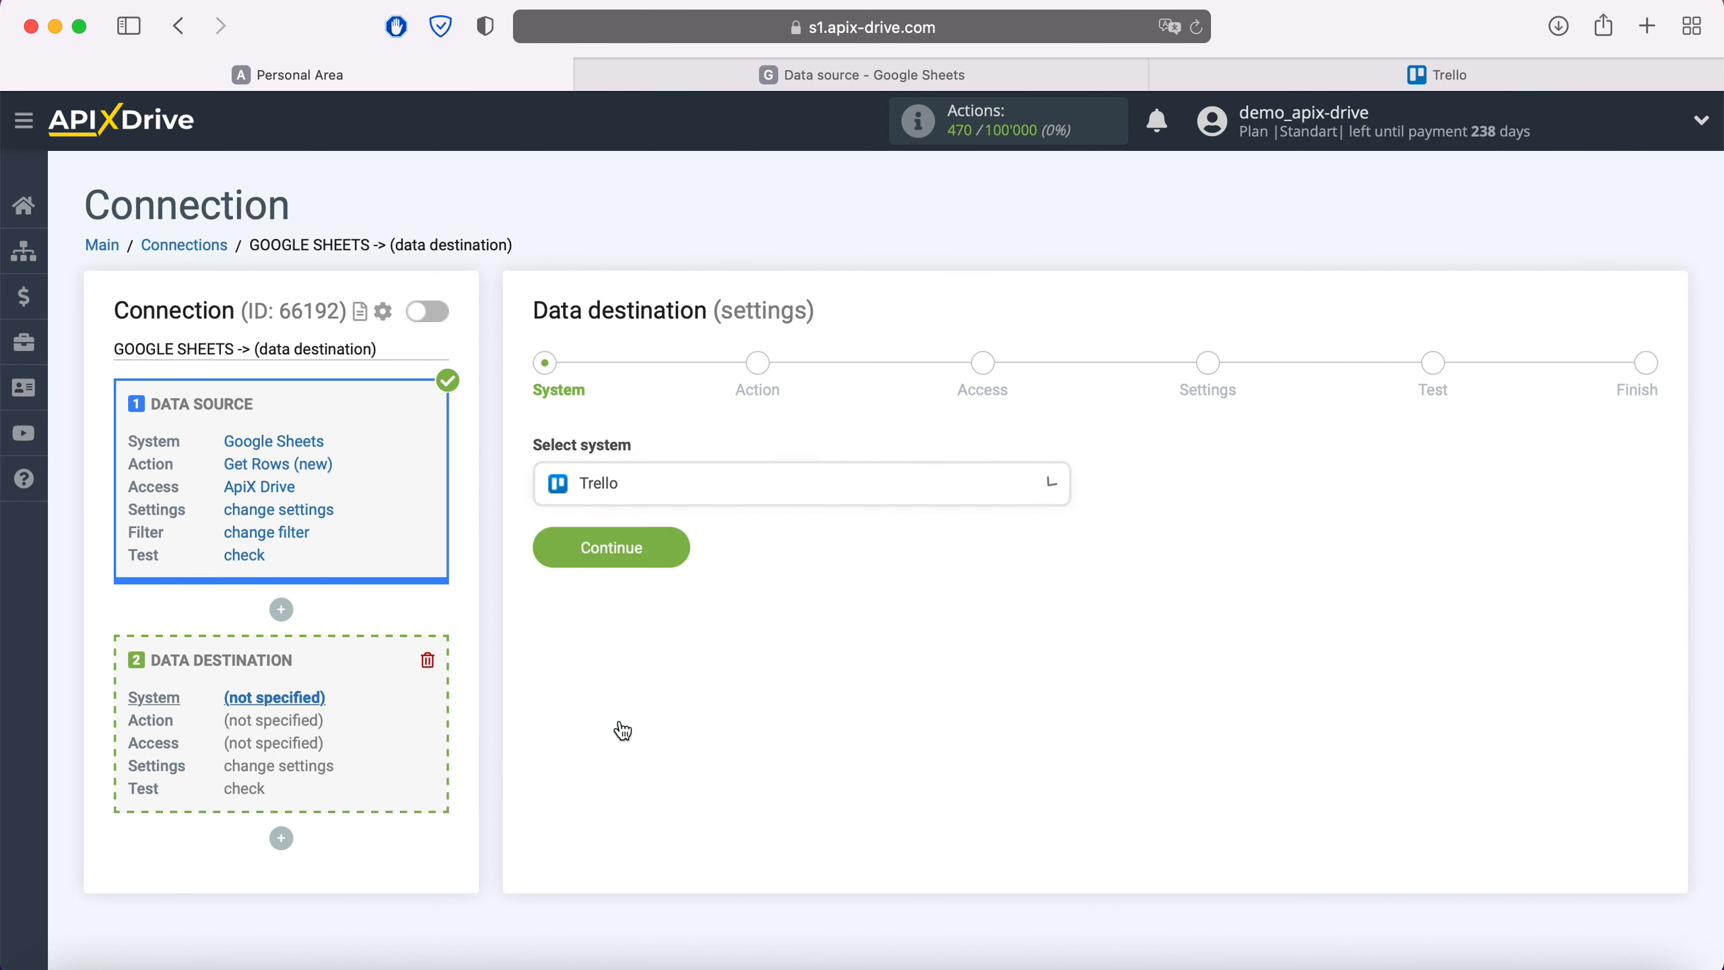
pyautogui.click(672, 547)
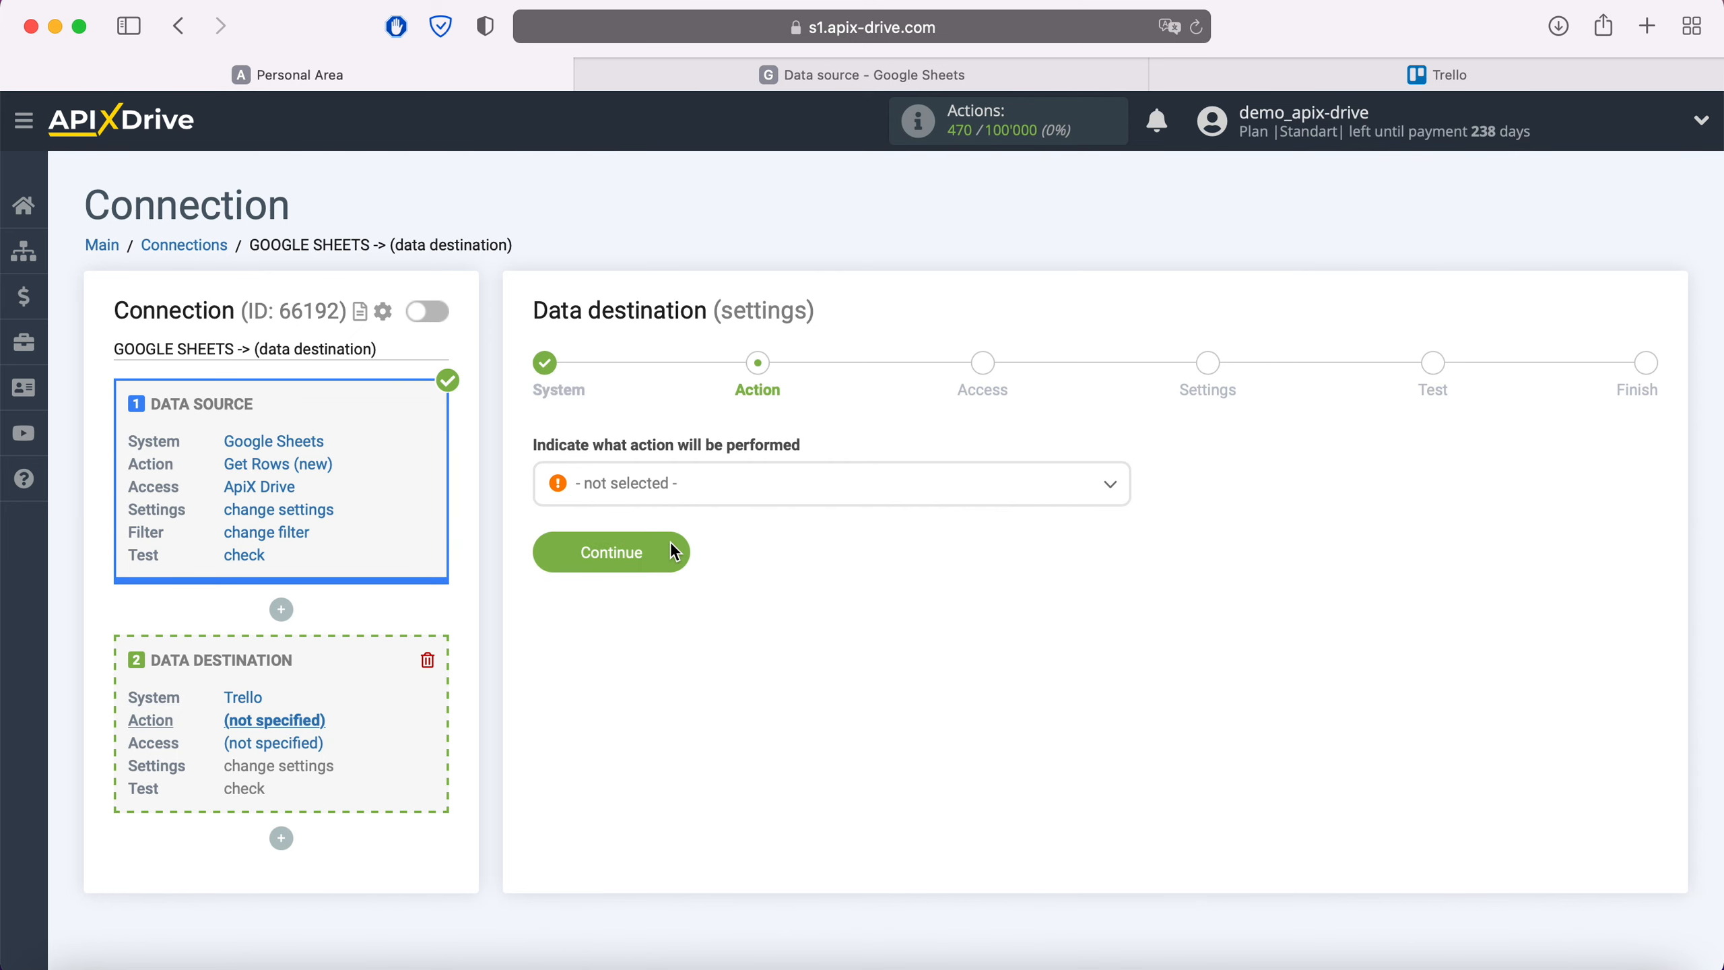
# Set the Trello action to Create Card
pyautogui.click(706, 496)
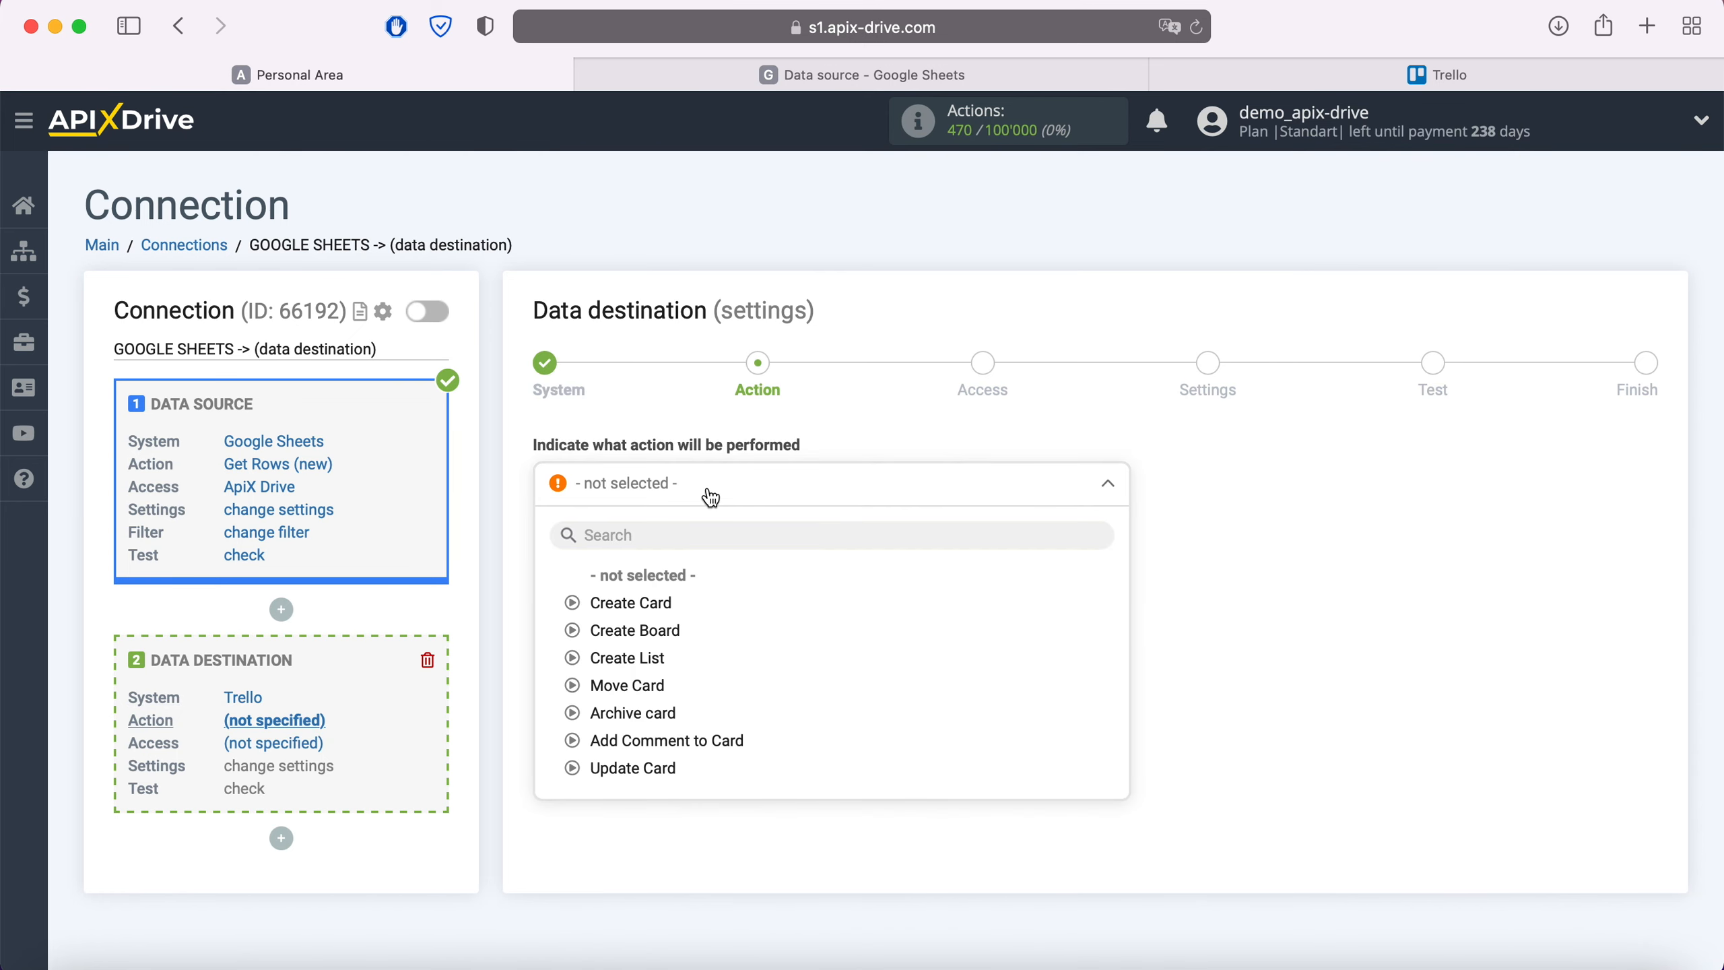
pyautogui.click(662, 602)
pyautogui.click(675, 561)
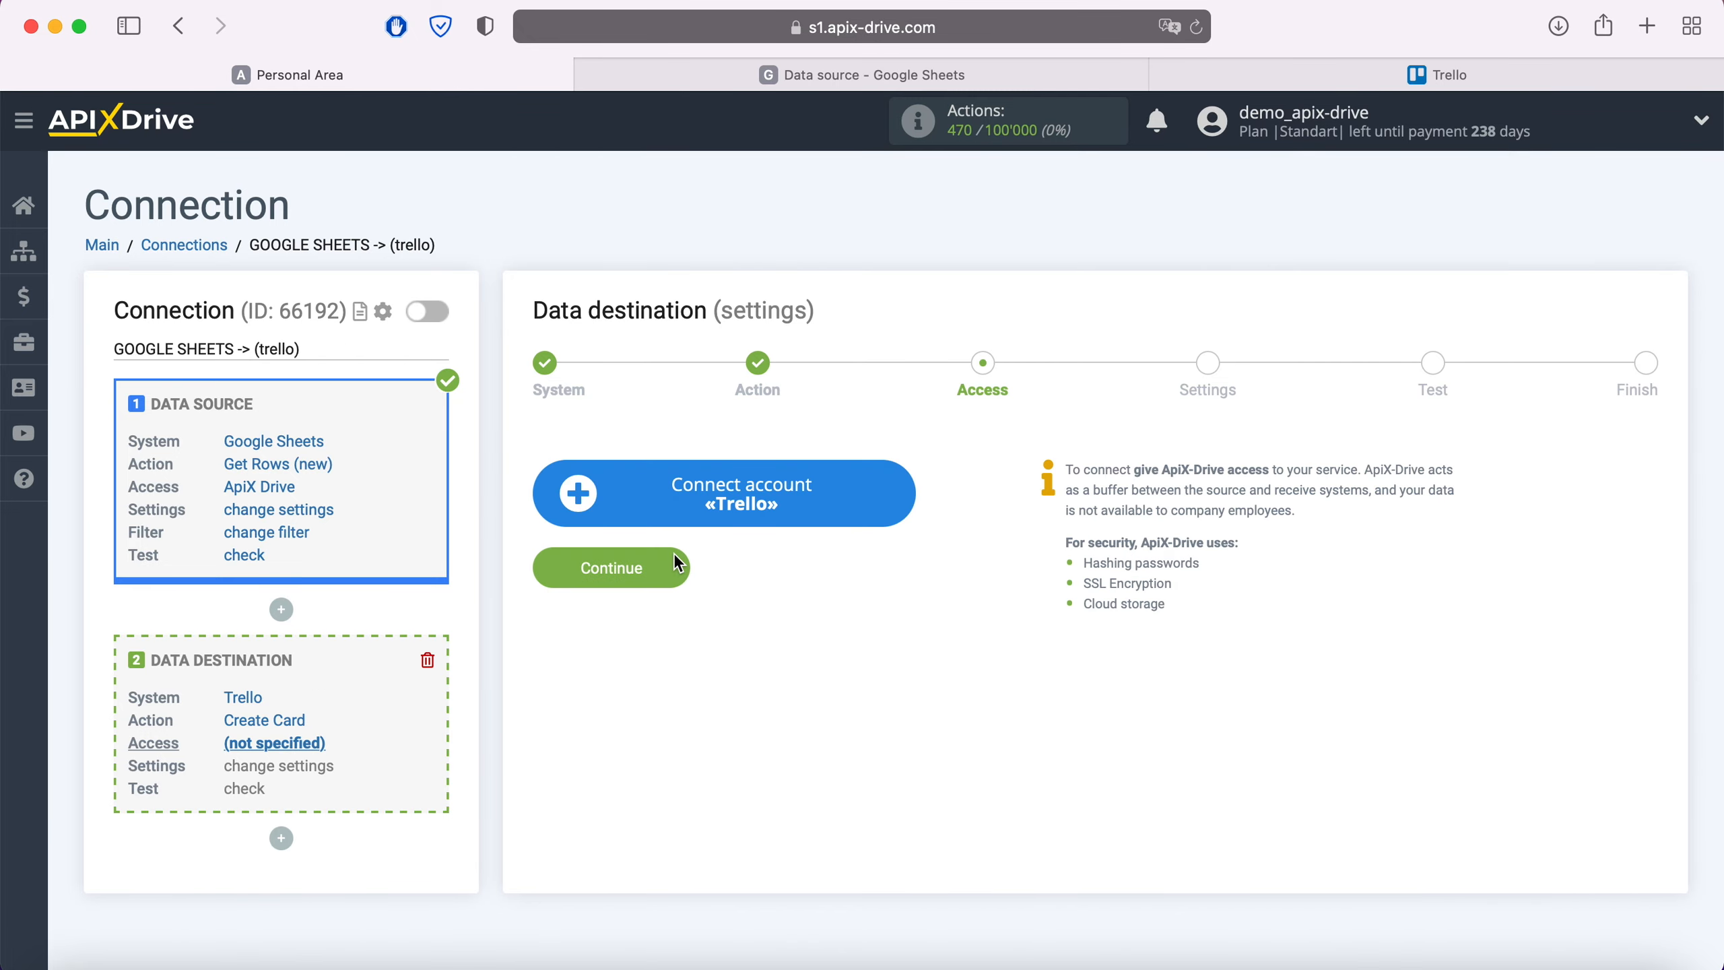
# Sign in to Trello with the account e-mail and password, then allow ApiX Drive access
pyautogui.click(896, 498)
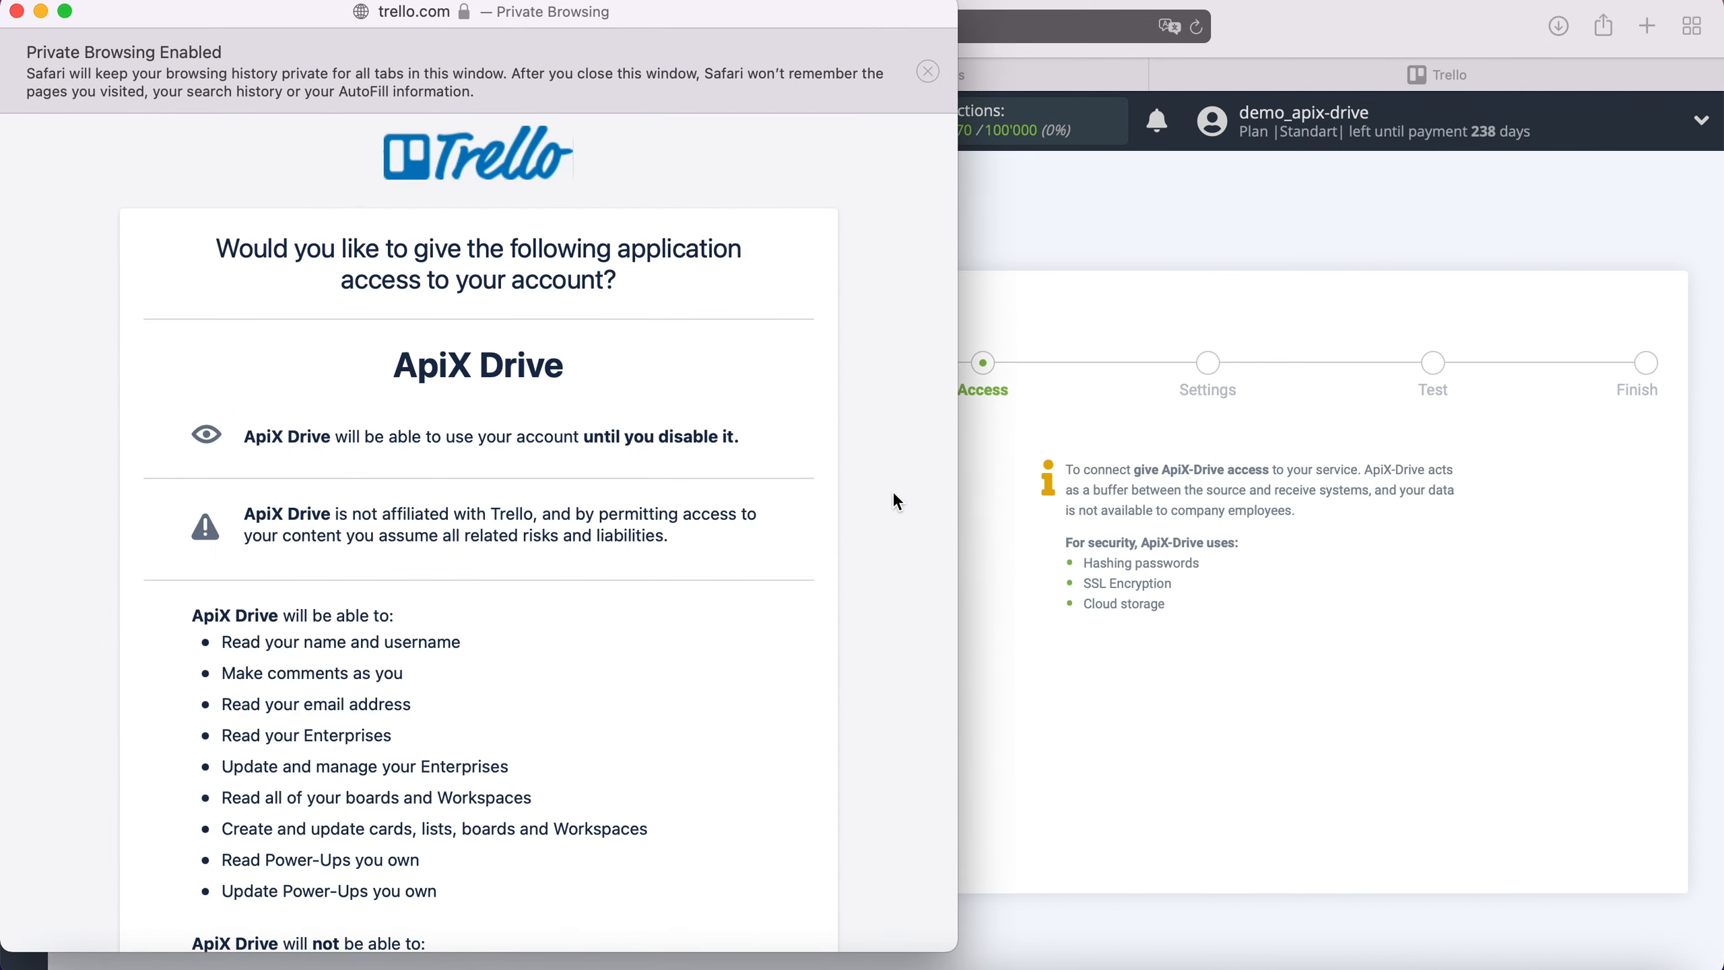
pyautogui.scroll(-5, 892, 491)
pyautogui.click(742, 900)
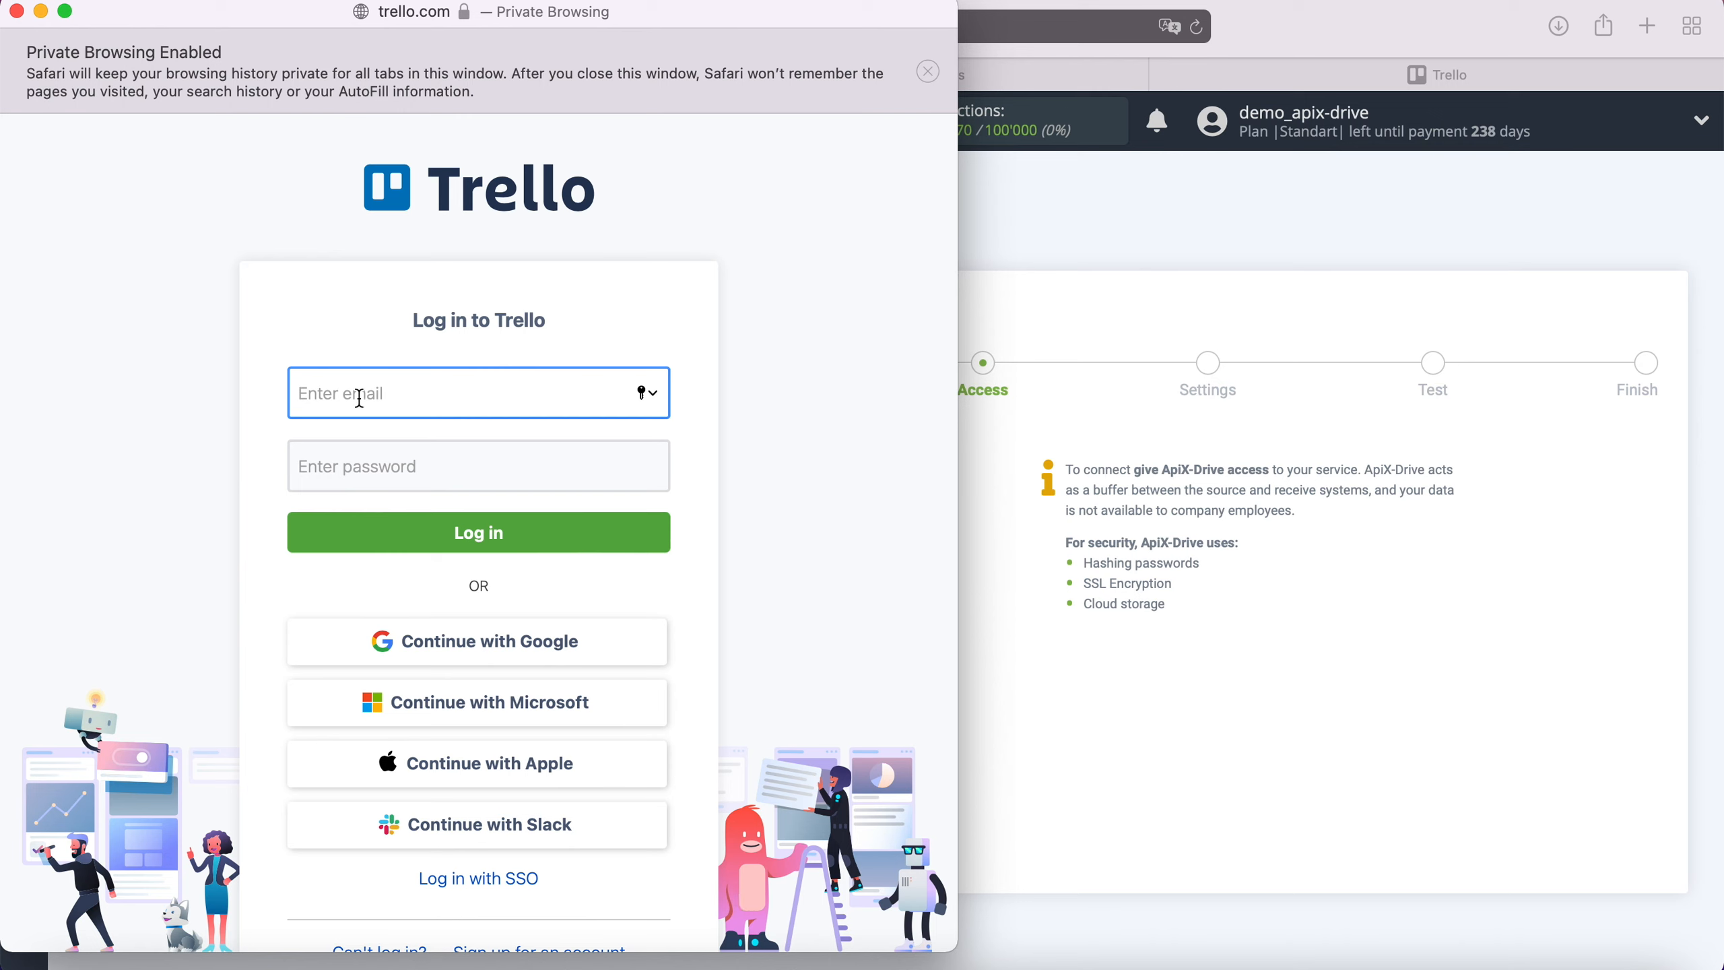
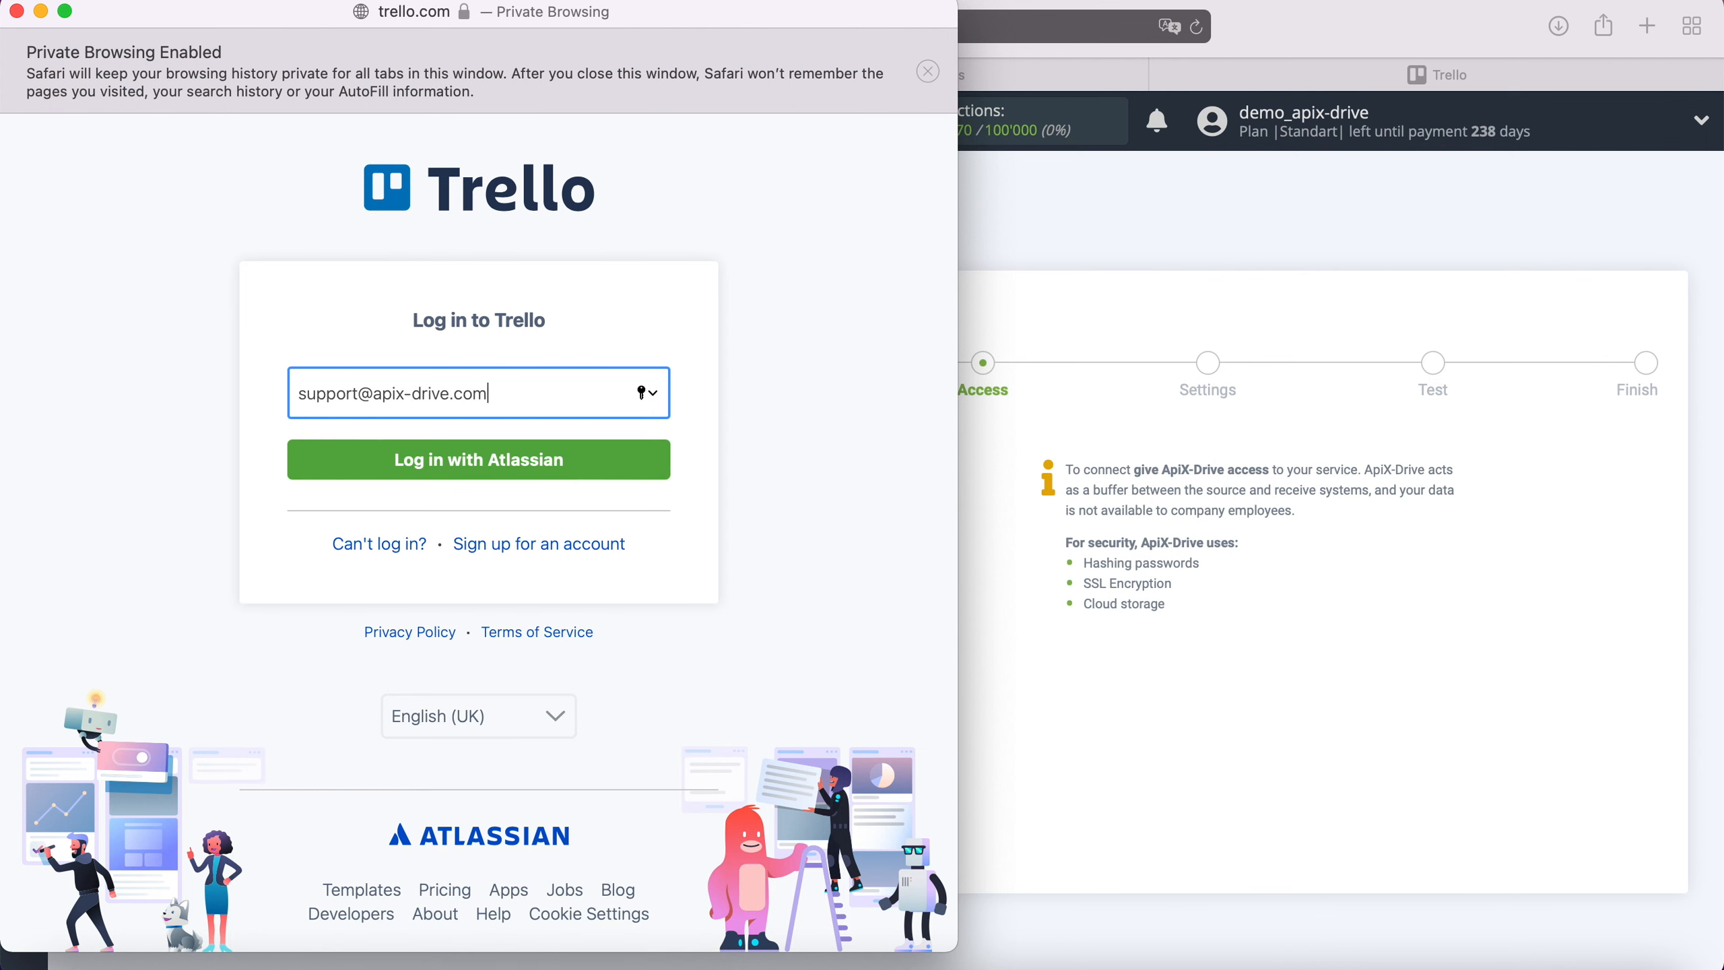
pyautogui.click(422, 456)
pyautogui.write('•')
pyautogui.write('•••••••••••')
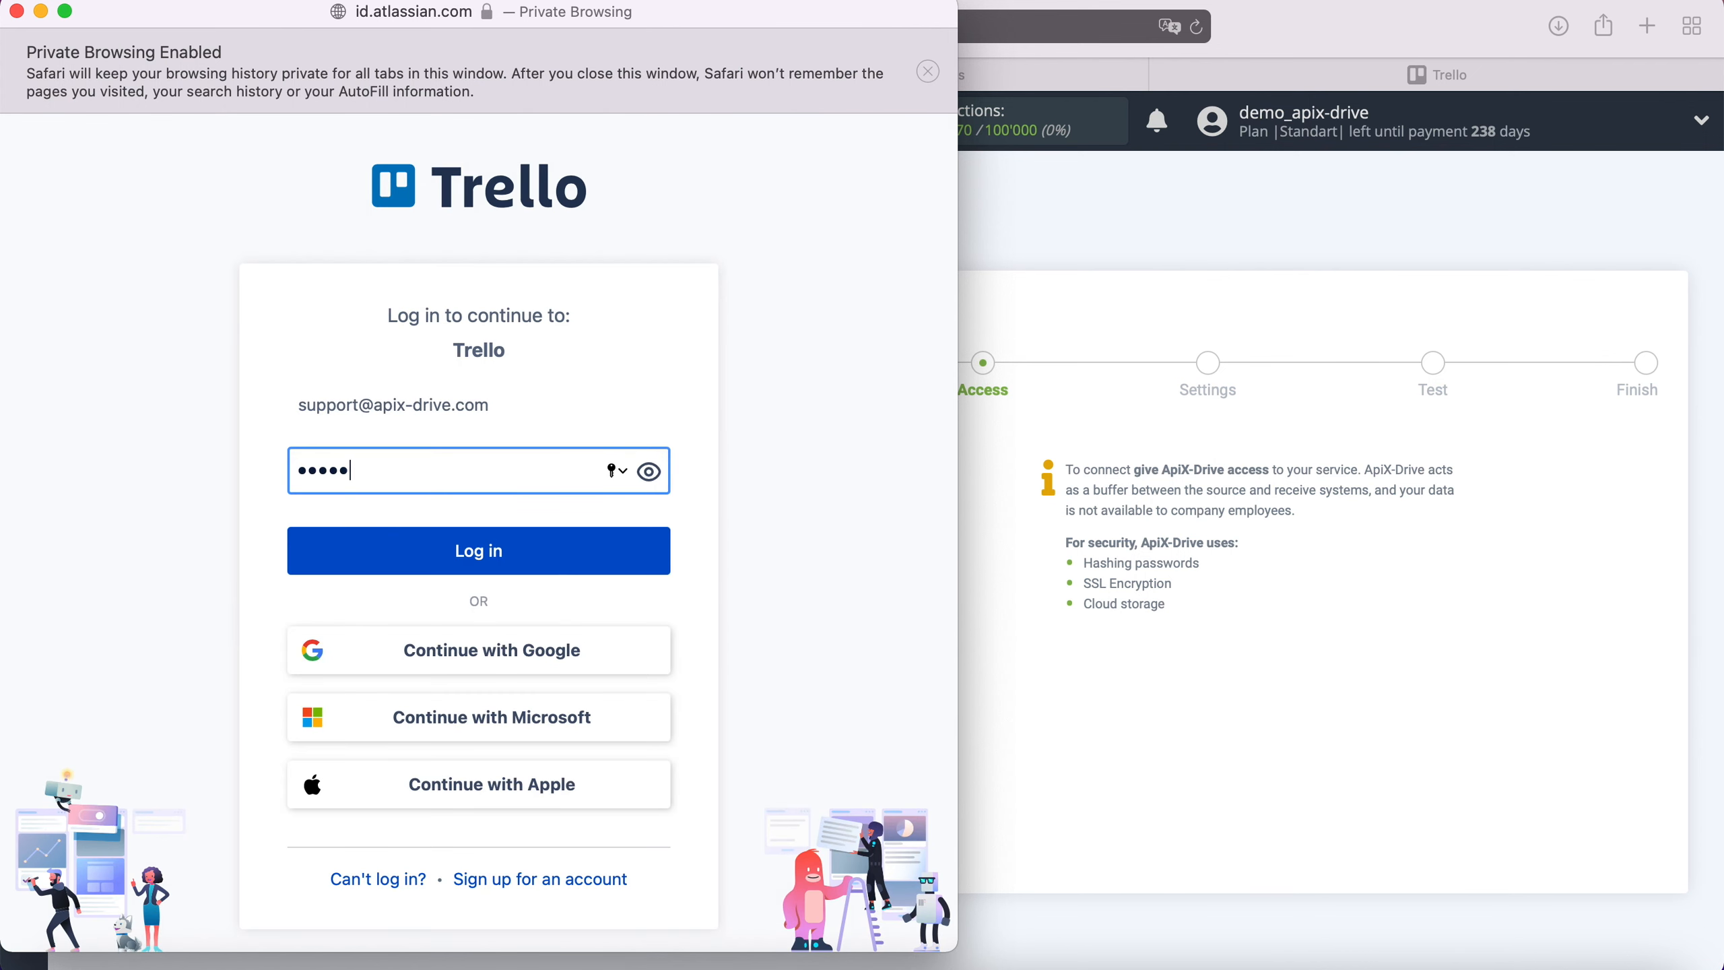
pyautogui.click(480, 550)
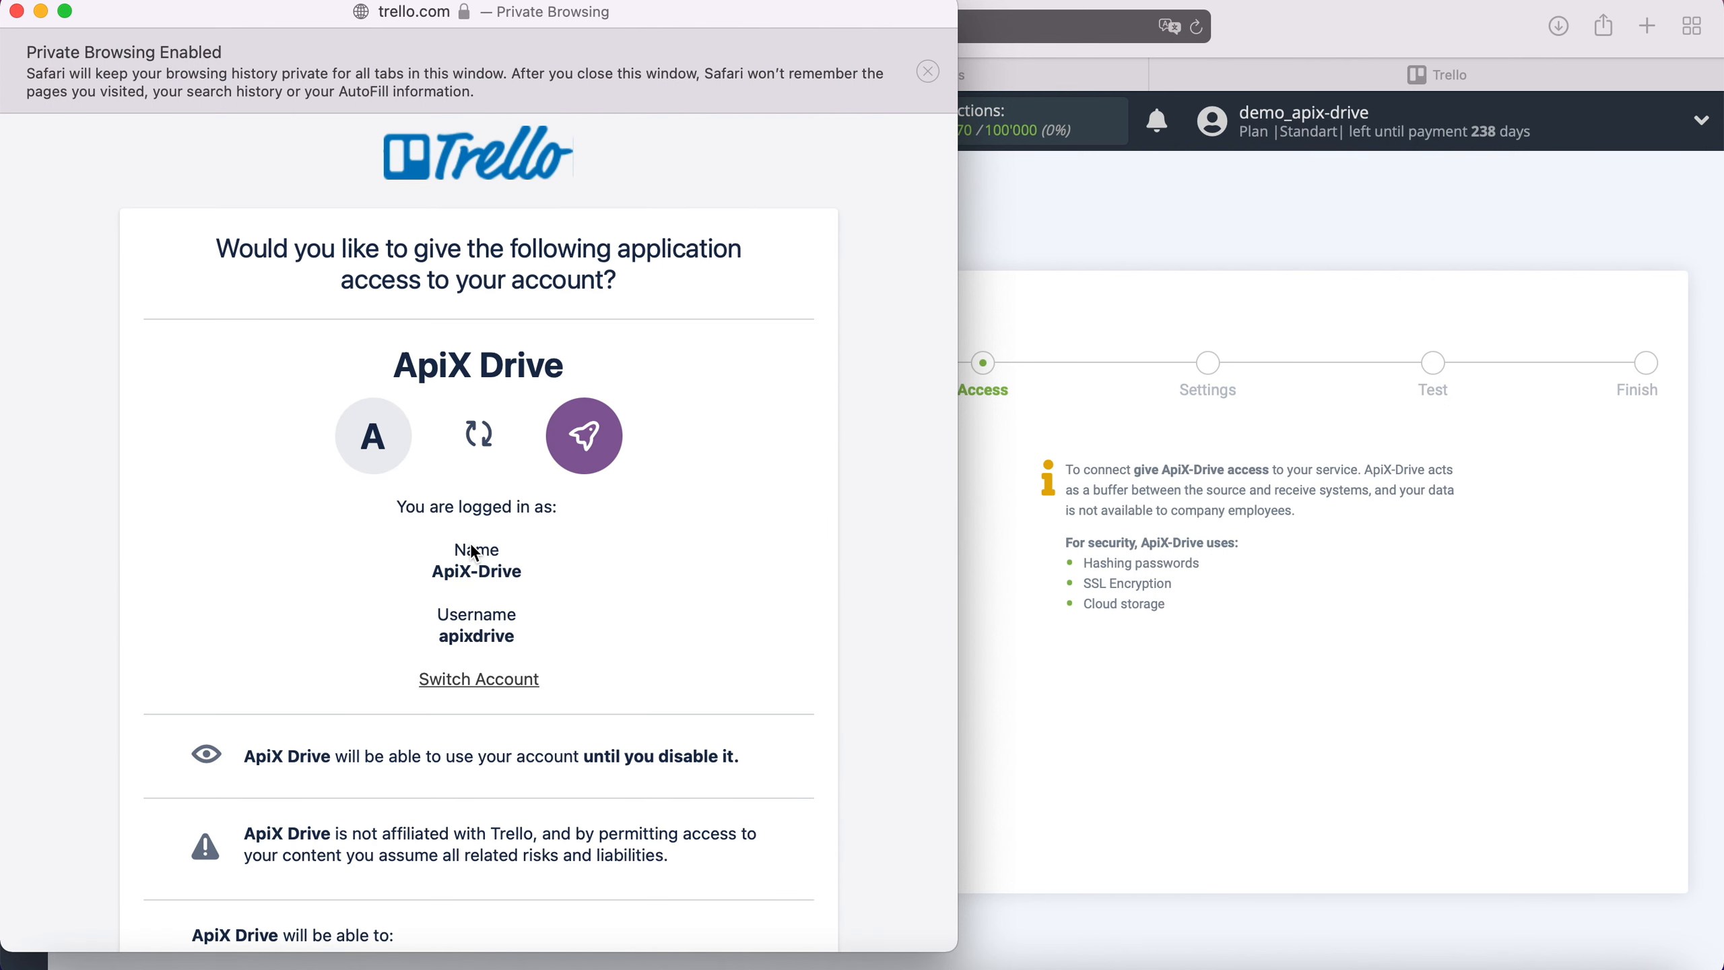
pyautogui.scroll(-10, 475, 554)
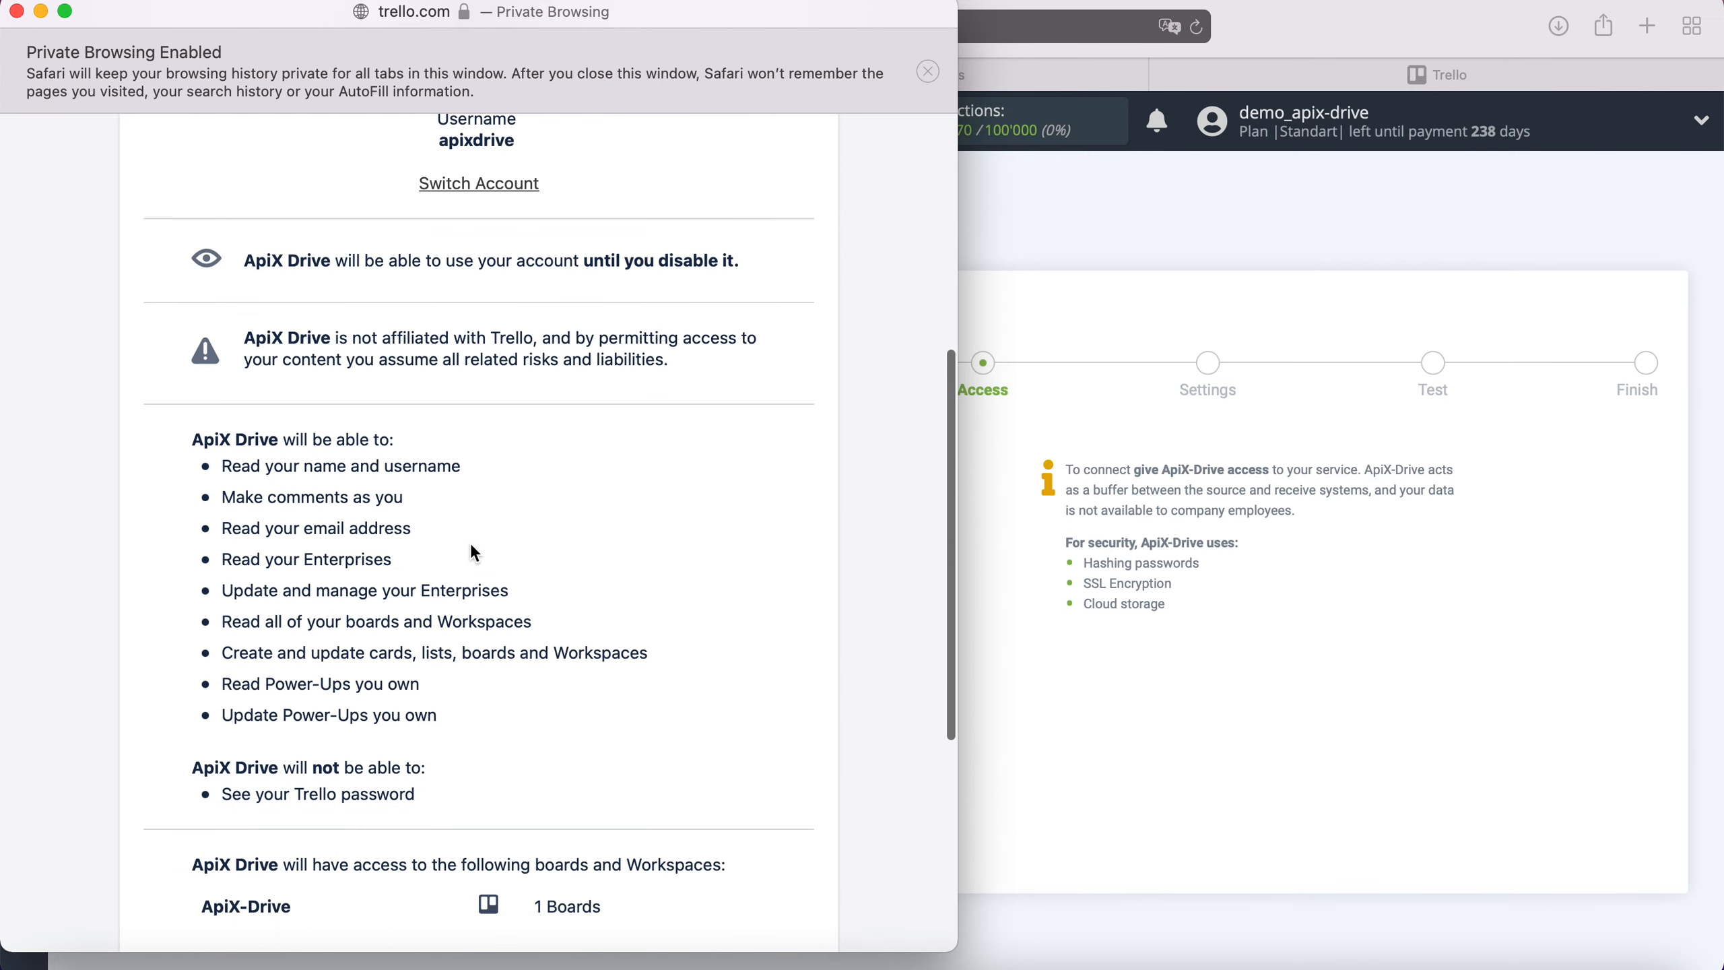
pyautogui.click(714, 862)
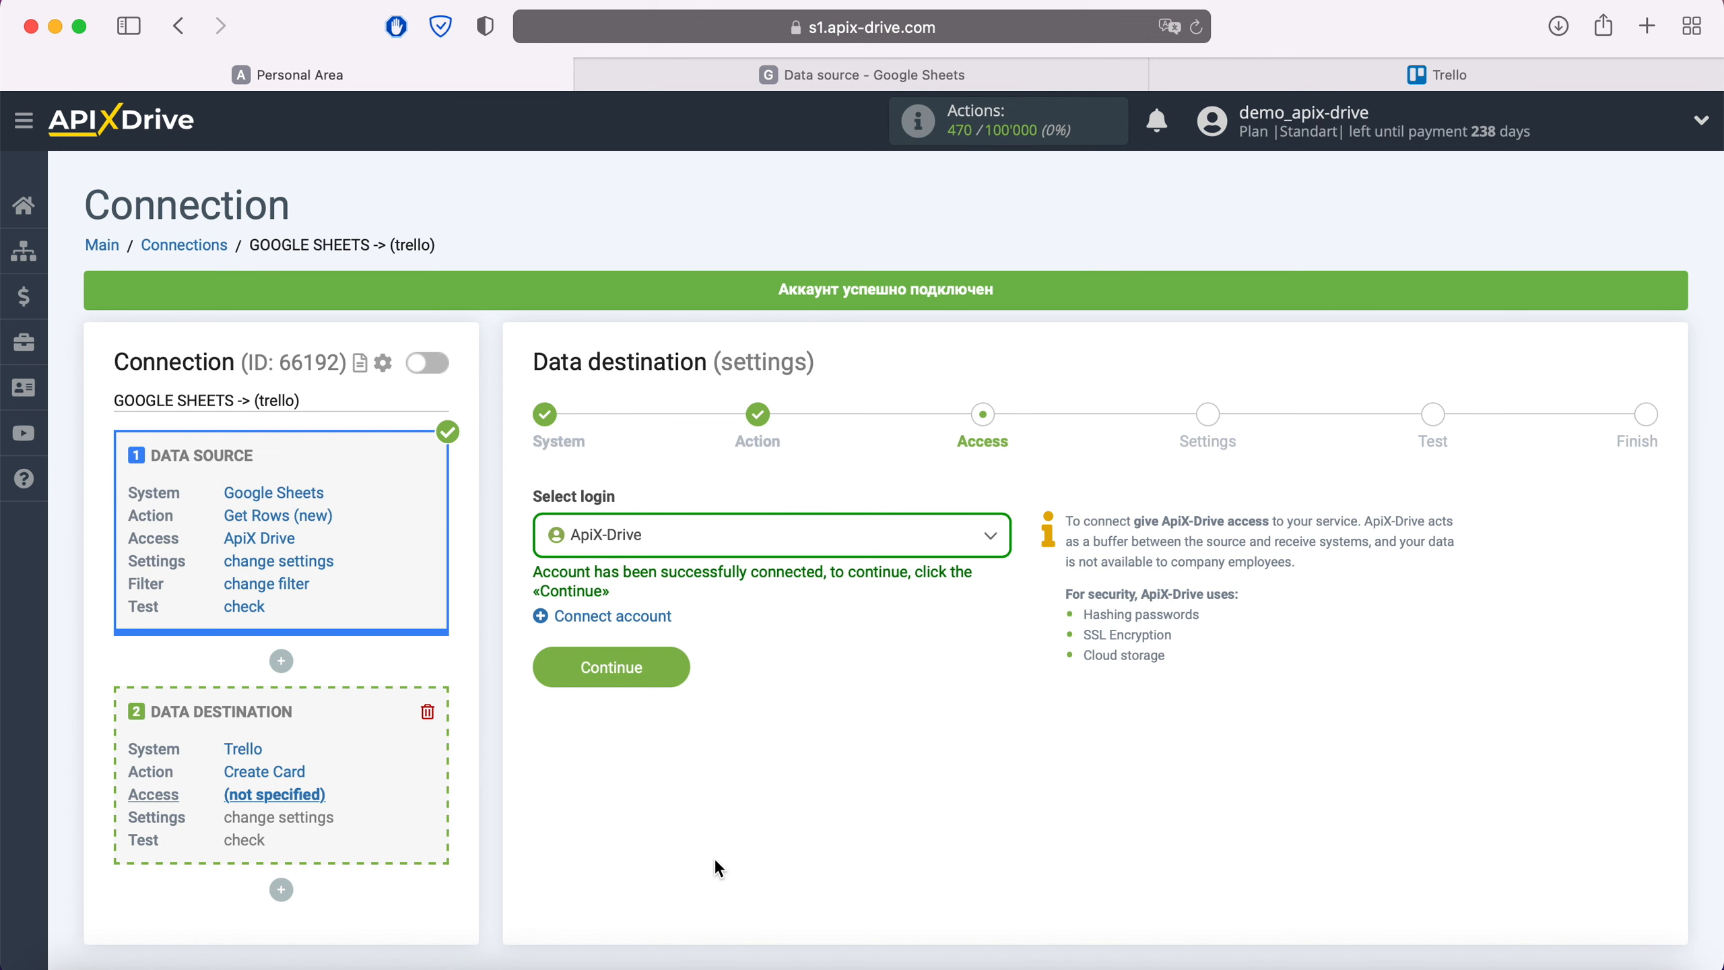
# Select the ApiX-Drive Trello login for the destination
pyautogui.click(743, 547)
pyautogui.click(622, 683)
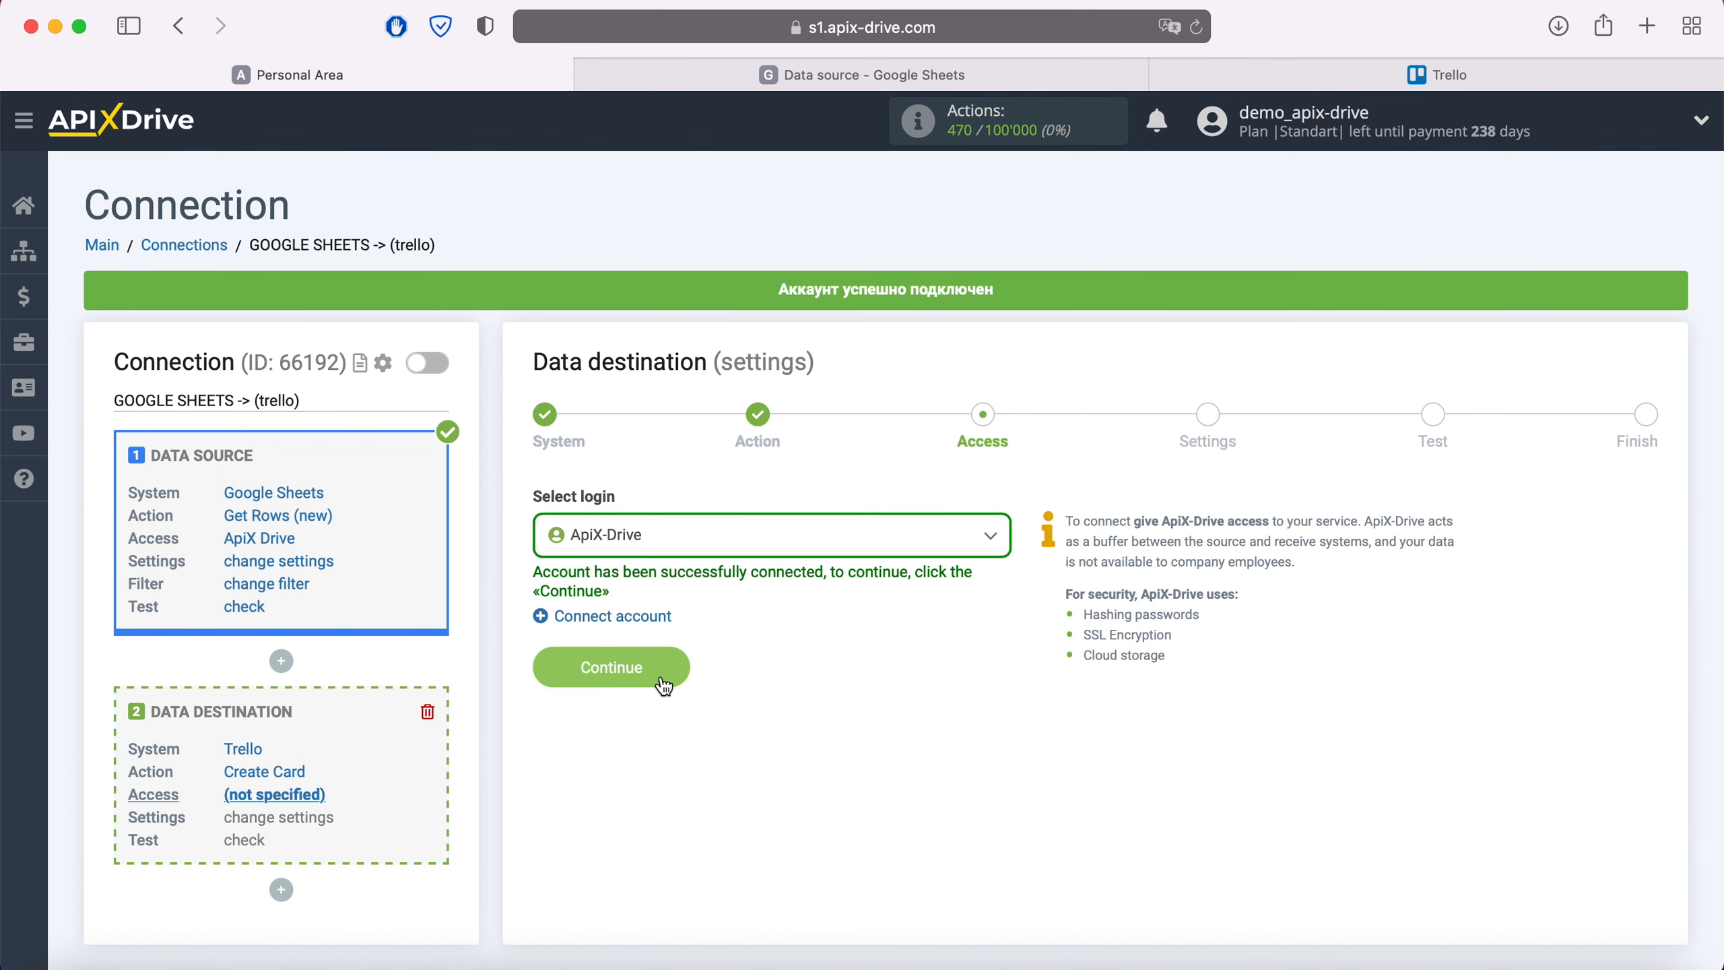
pyautogui.click(675, 656)
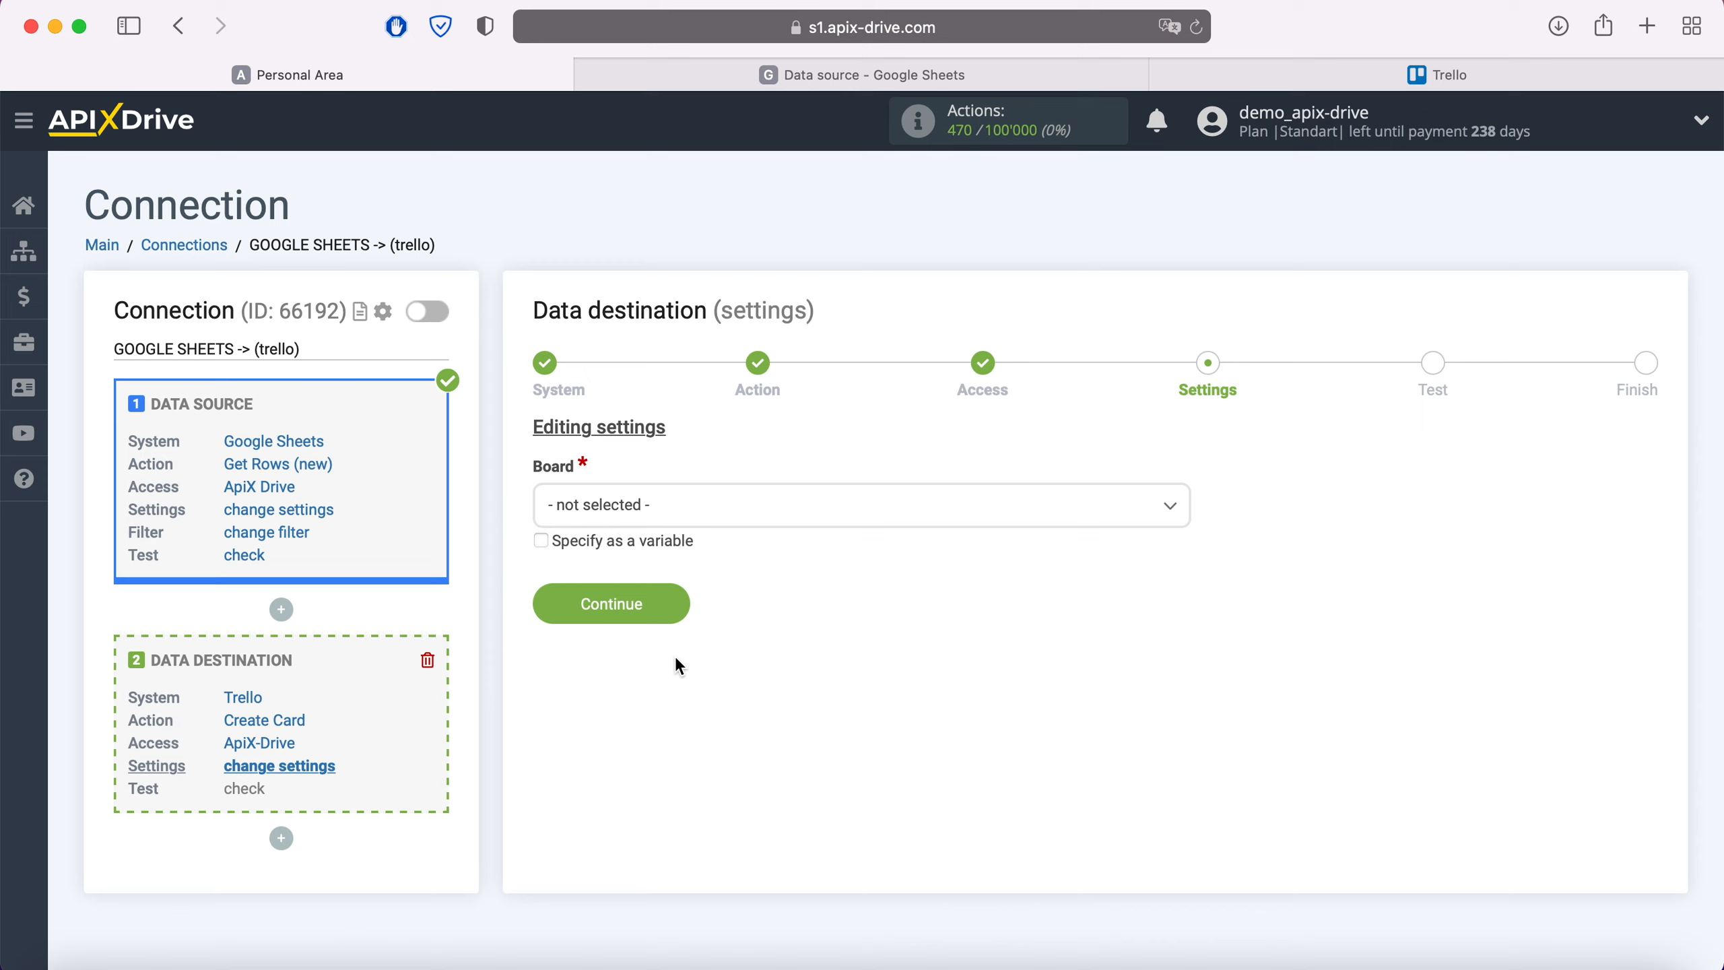
# Send new cards to the Open list on the ApiX-Drive board
pyautogui.click(678, 506)
pyautogui.click(632, 624)
pyautogui.click(633, 639)
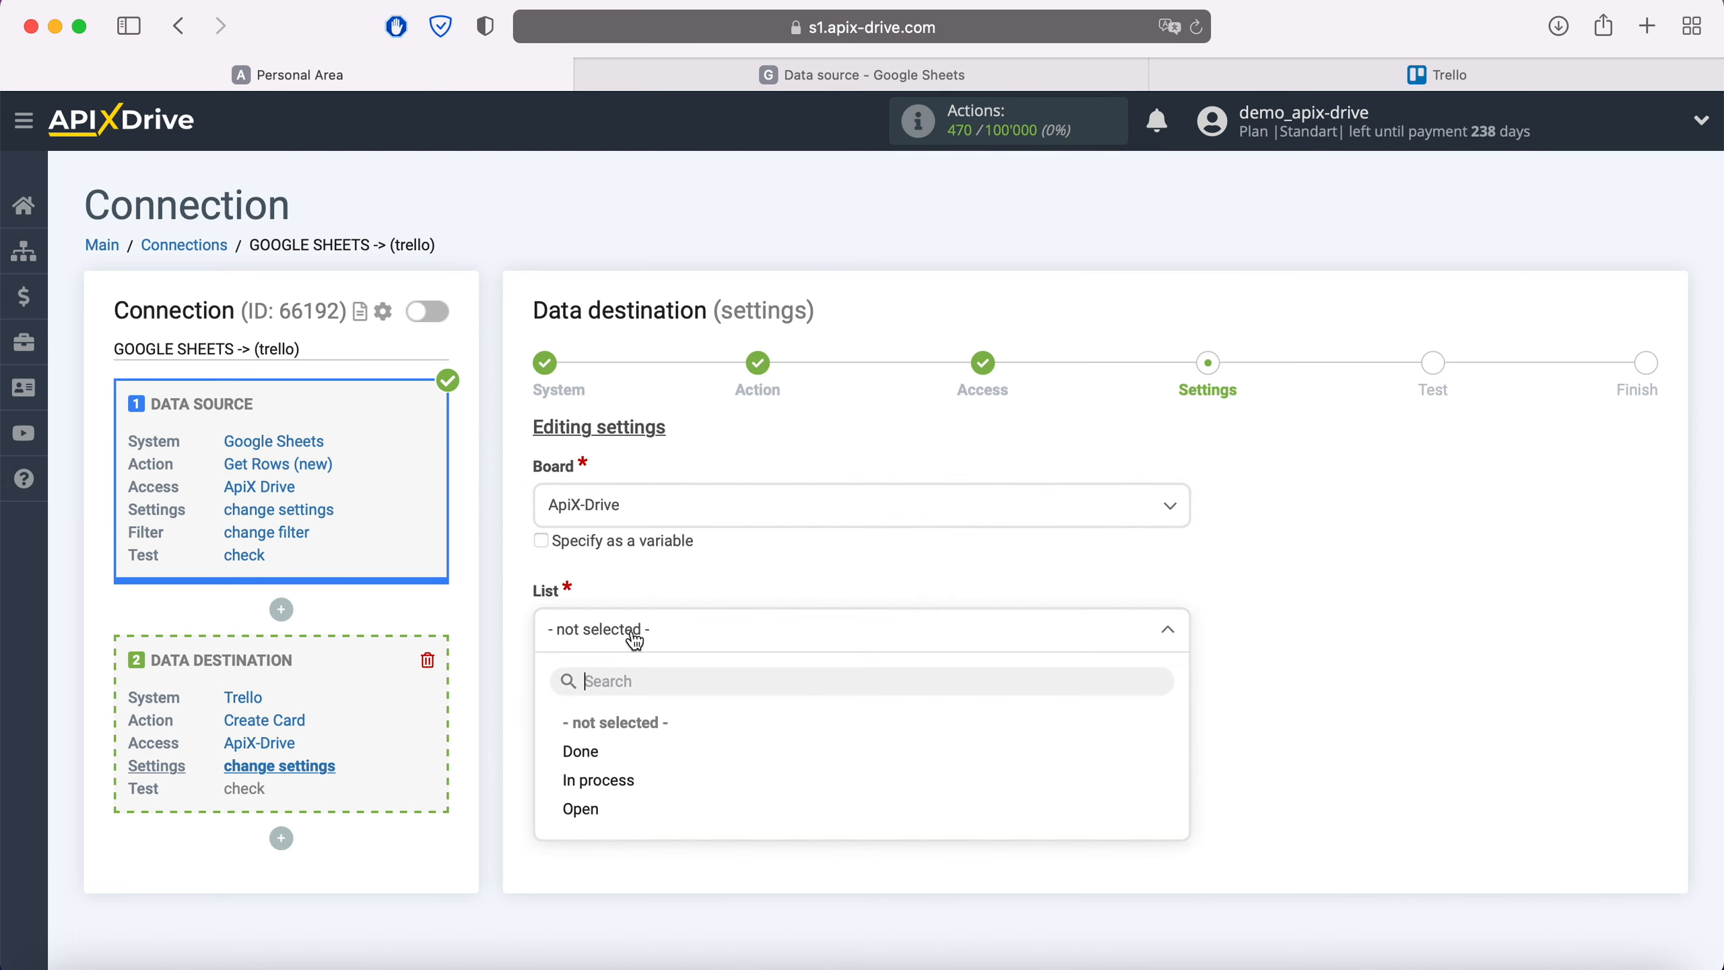
pyautogui.click(584, 810)
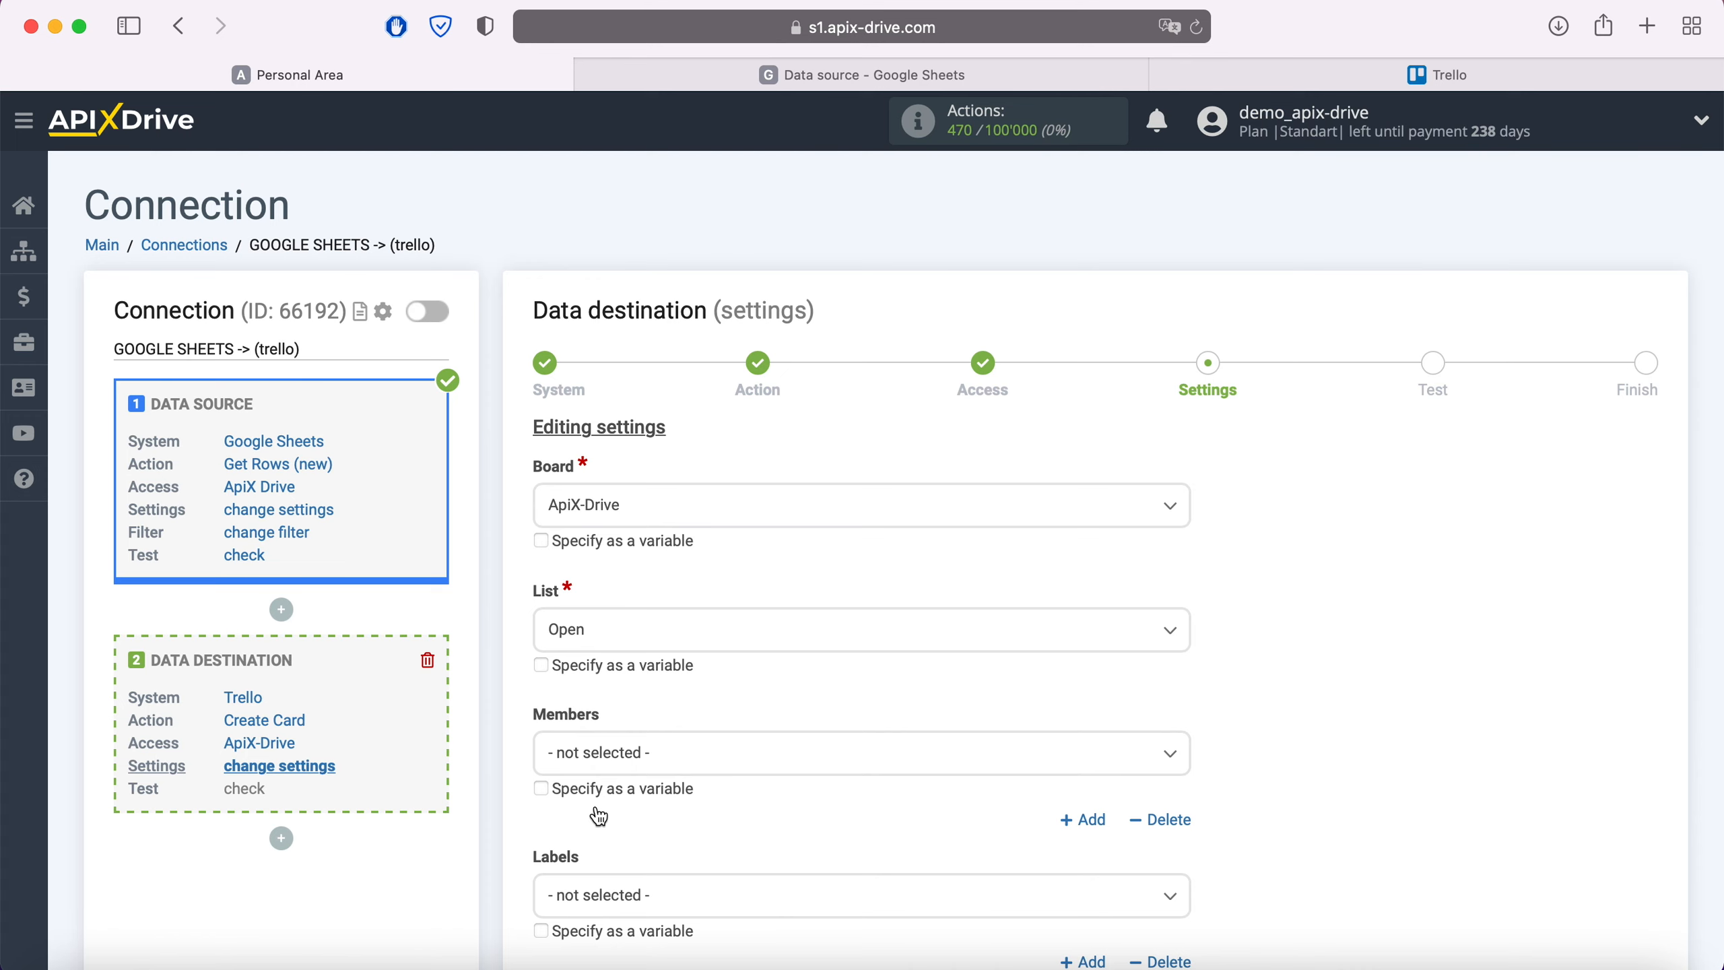
# Build the card Name as 'New row' followed by the Column C and Column D variables
pyautogui.scroll(-5, 599, 817)
pyautogui.click(616, 671)
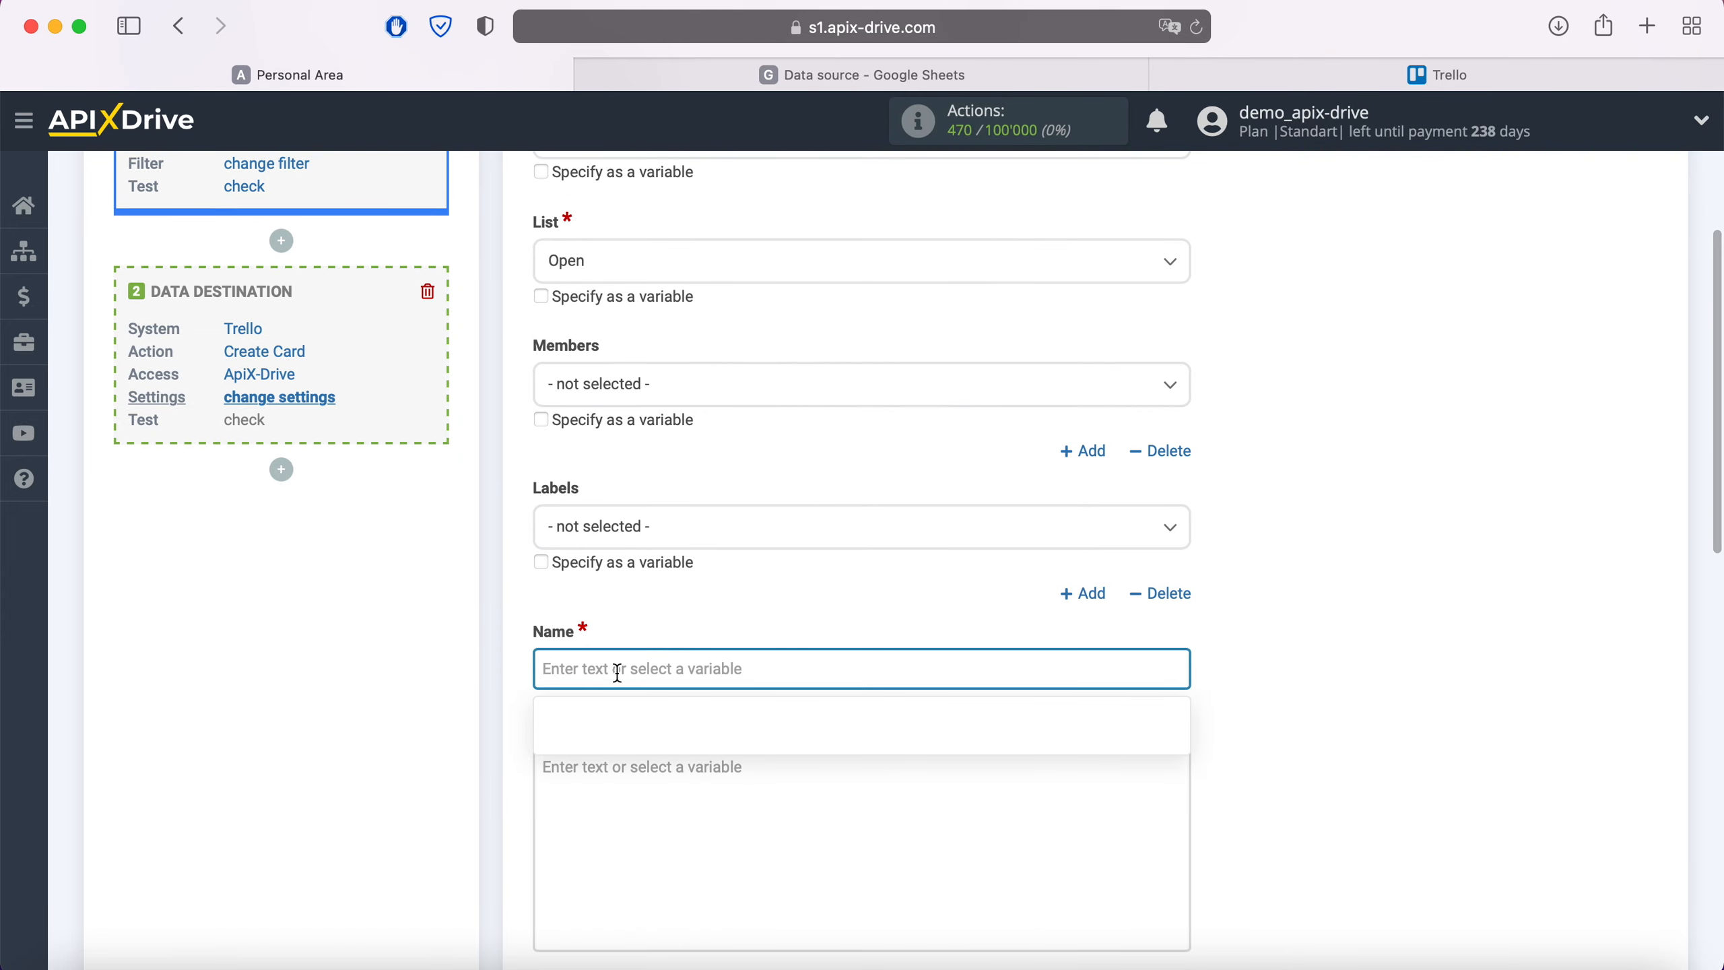
pyautogui.scroll(-5, 617, 671)
pyautogui.scroll(-3, 943, 512)
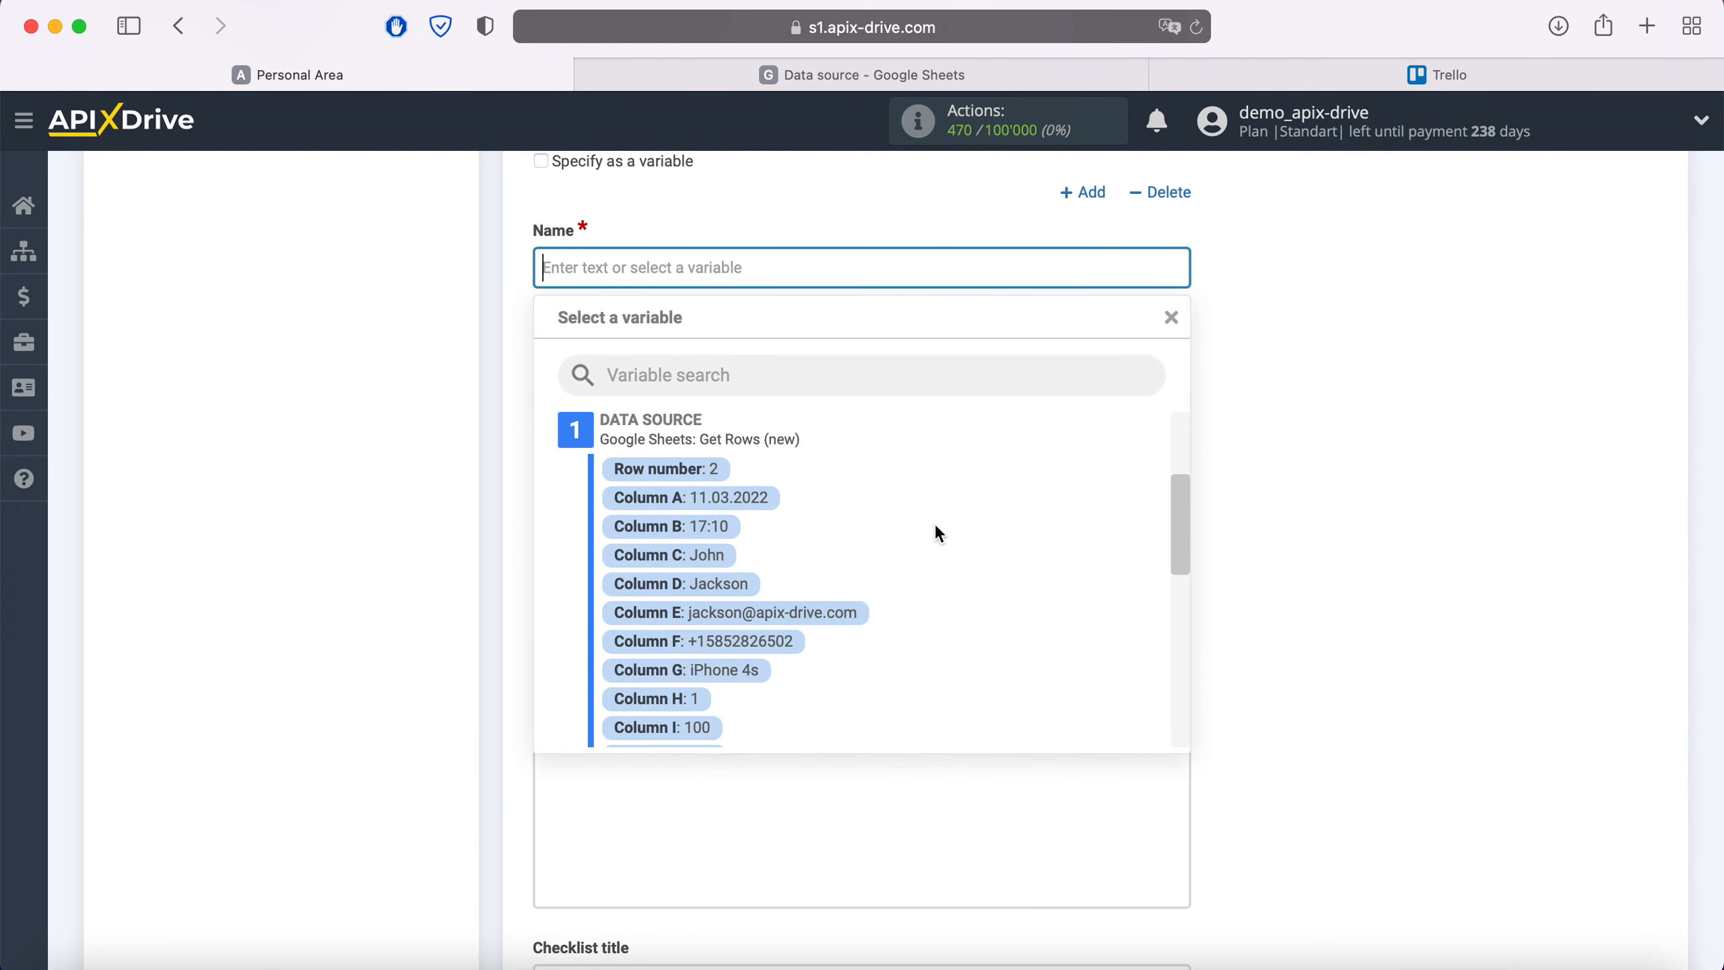
pyautogui.click(706, 556)
pyautogui.click(869, 271)
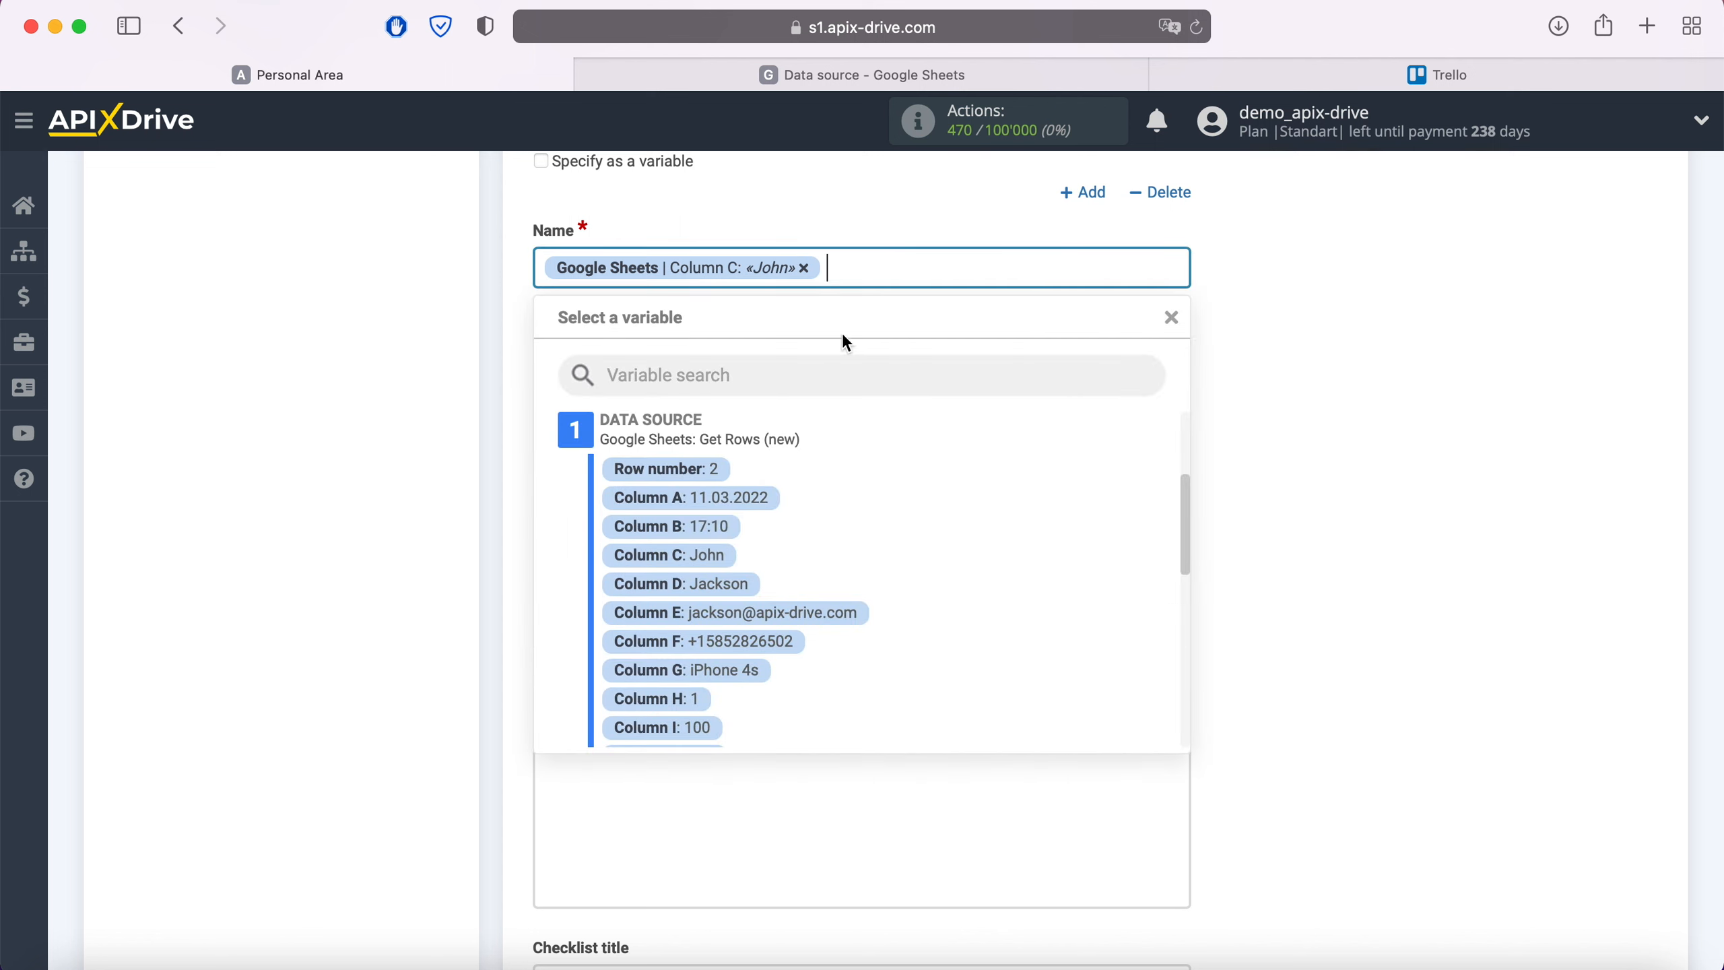
pyautogui.click(724, 584)
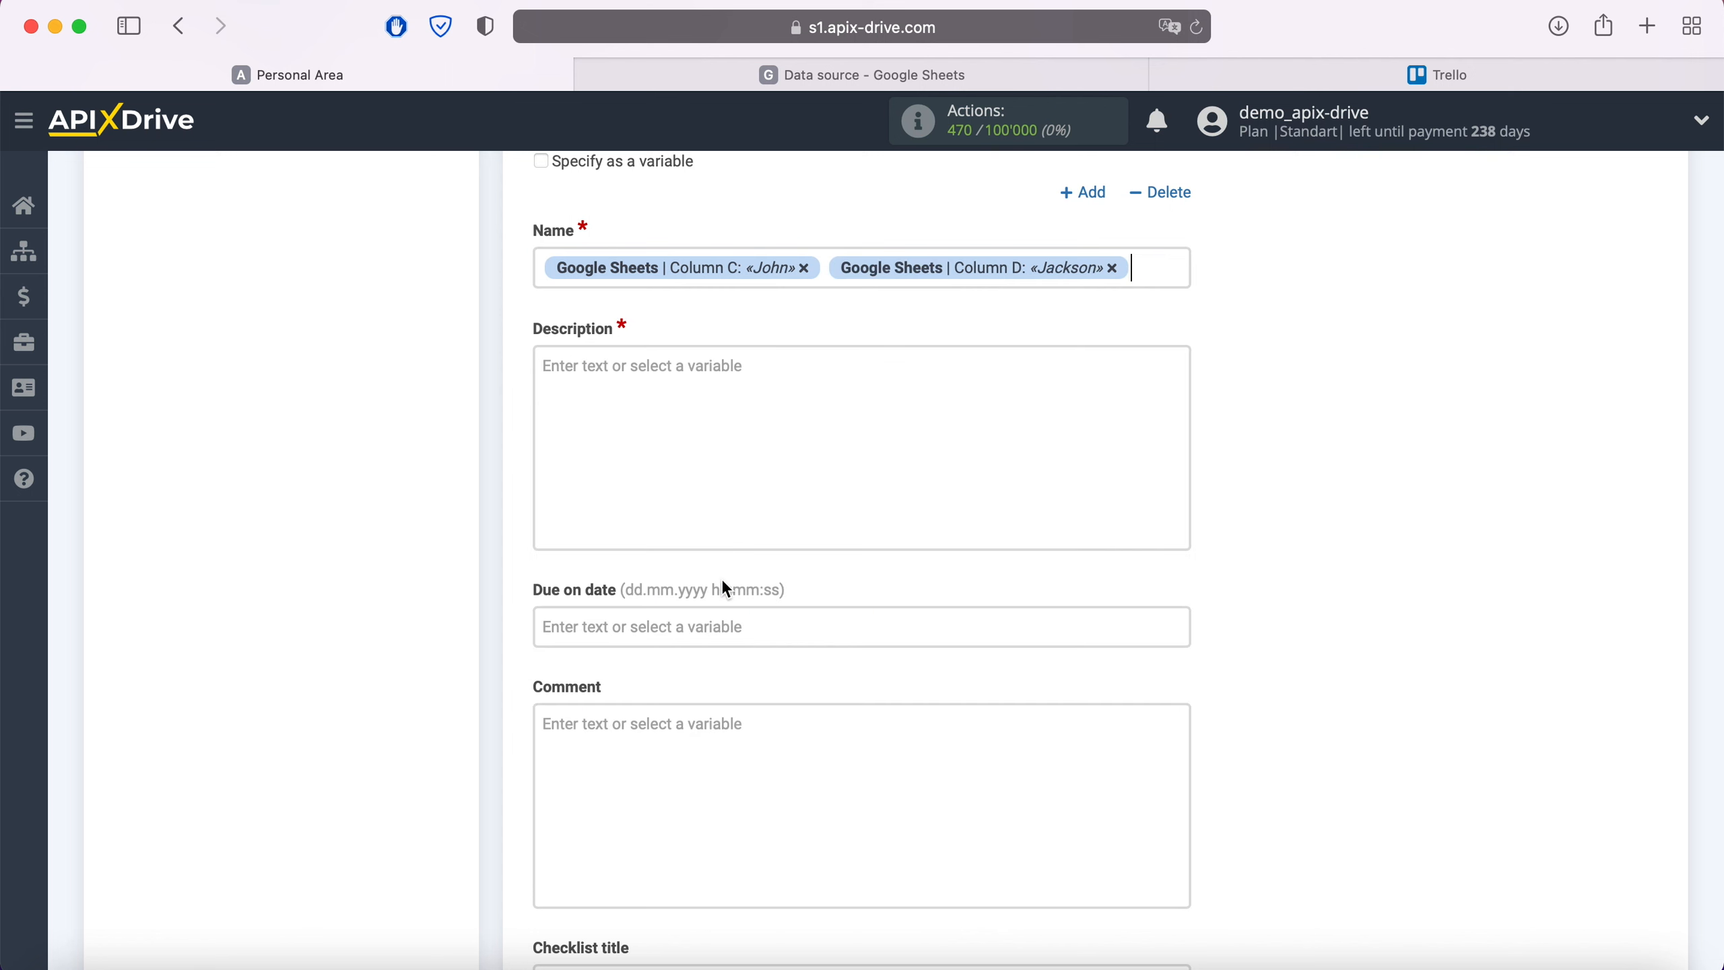
pyautogui.click(543, 266)
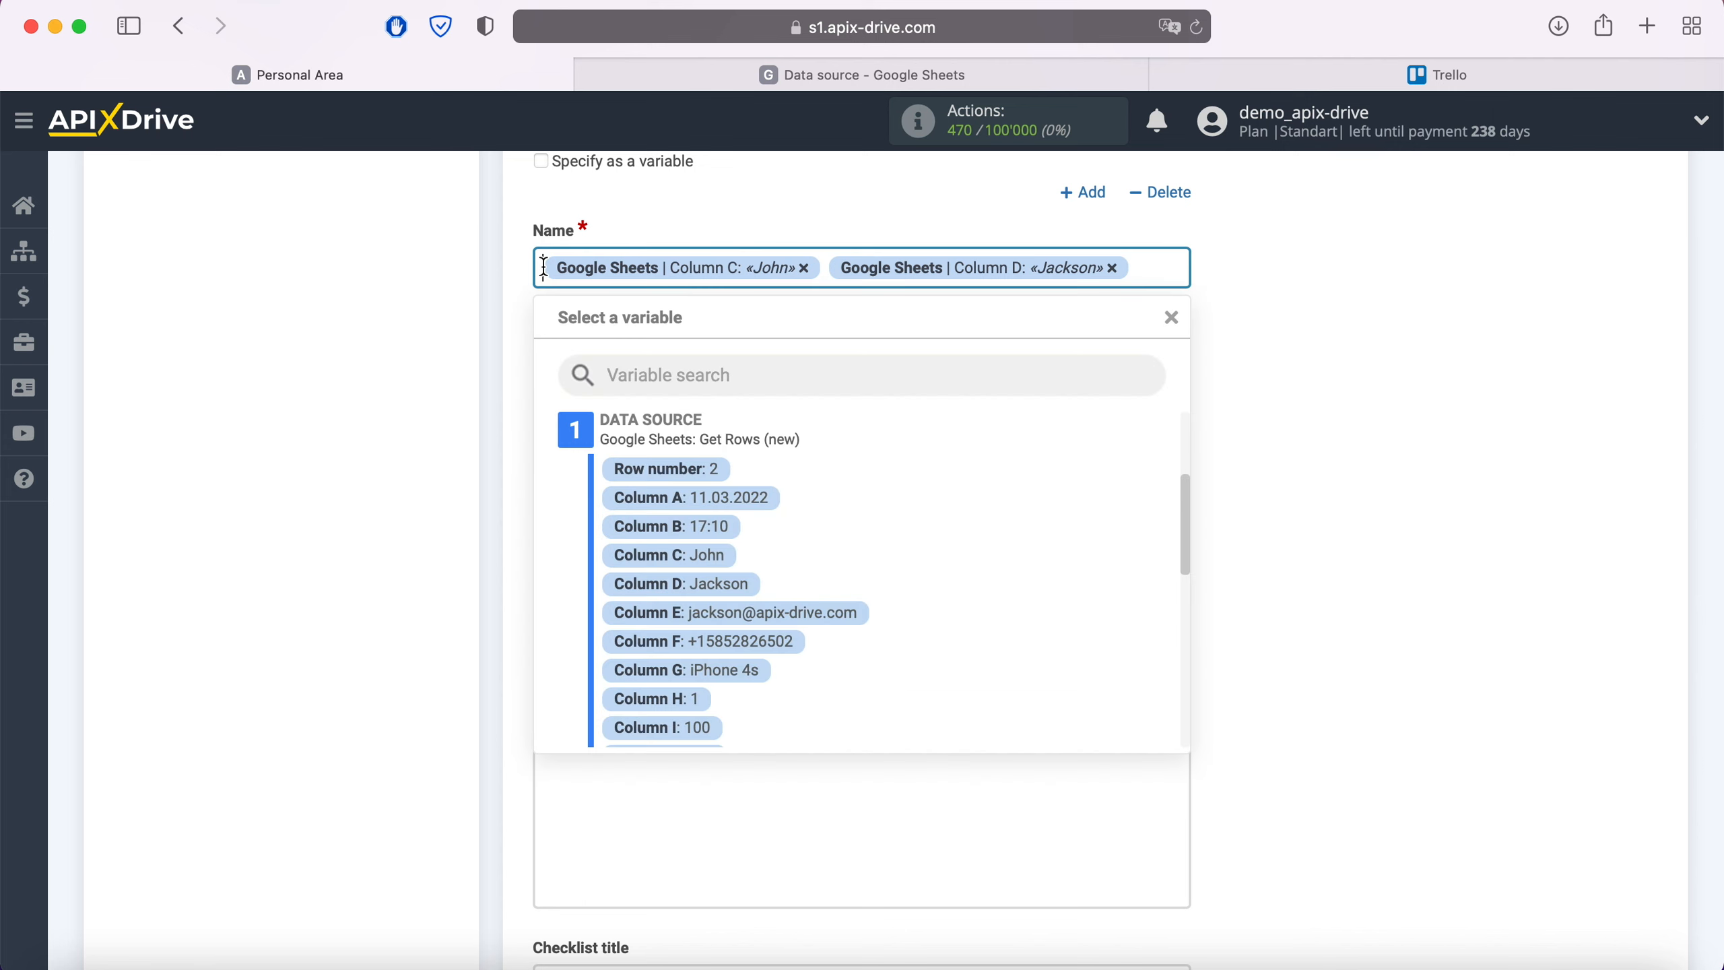
pyautogui.write('New row')
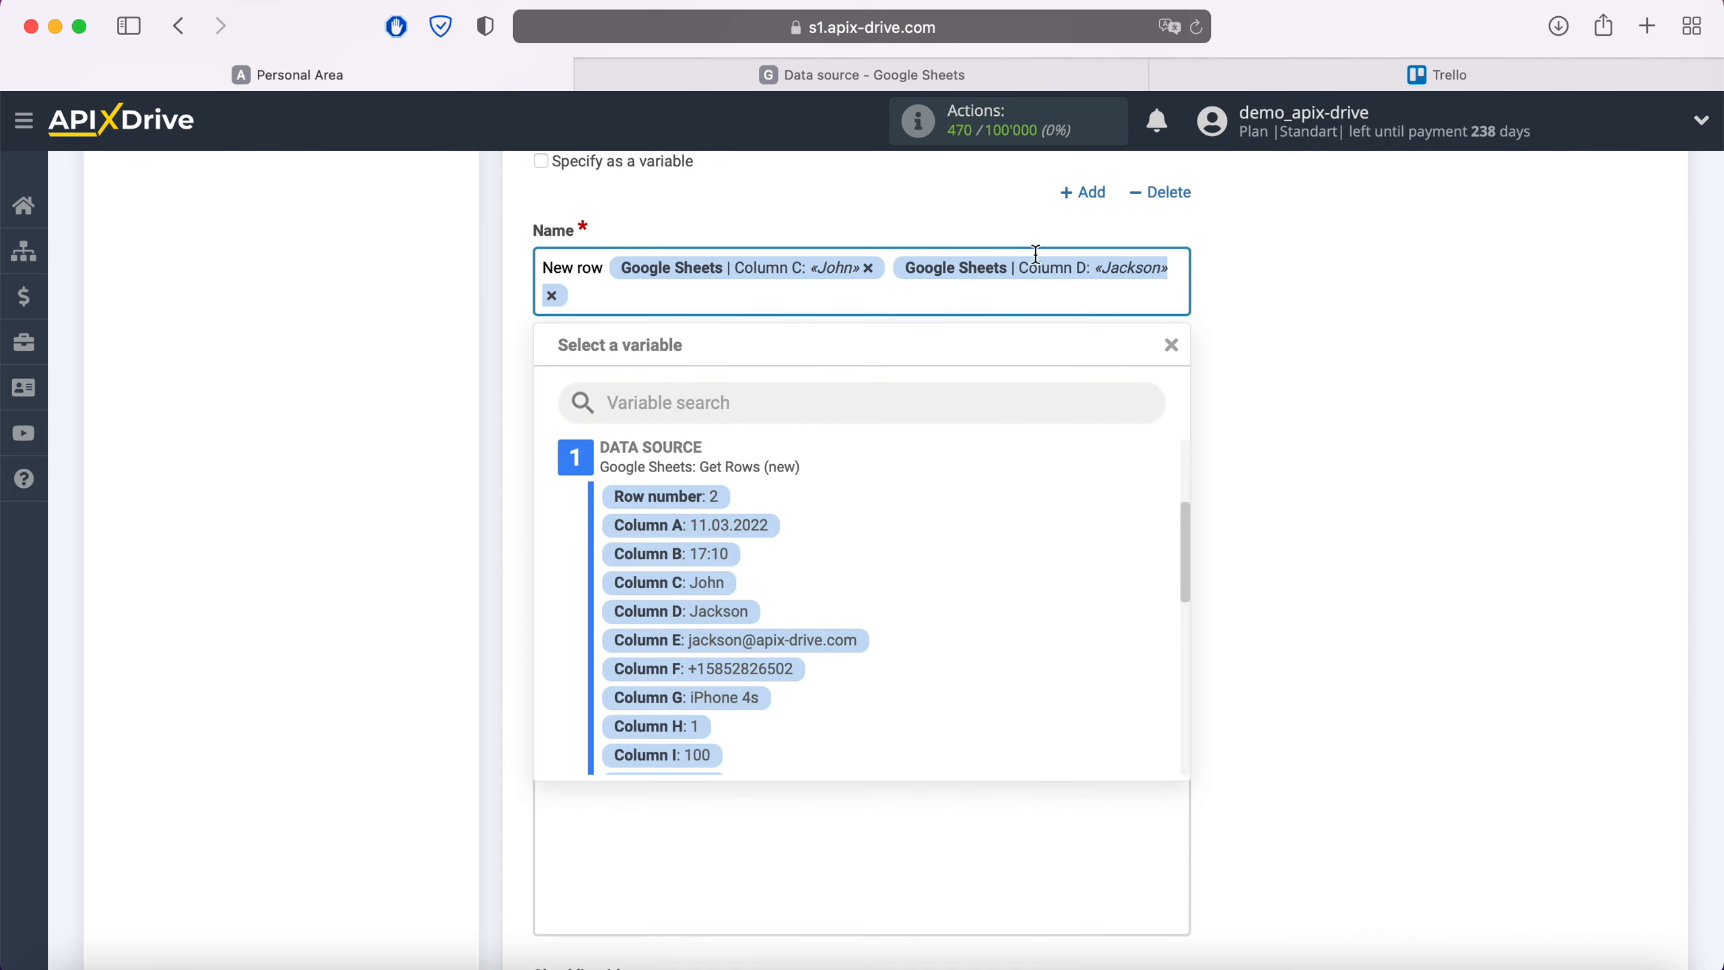
pyautogui.click(1304, 321)
# Start the description with a Date line holding the Column A and Column B values
pyautogui.click(650, 404)
pyautogui.write('D')
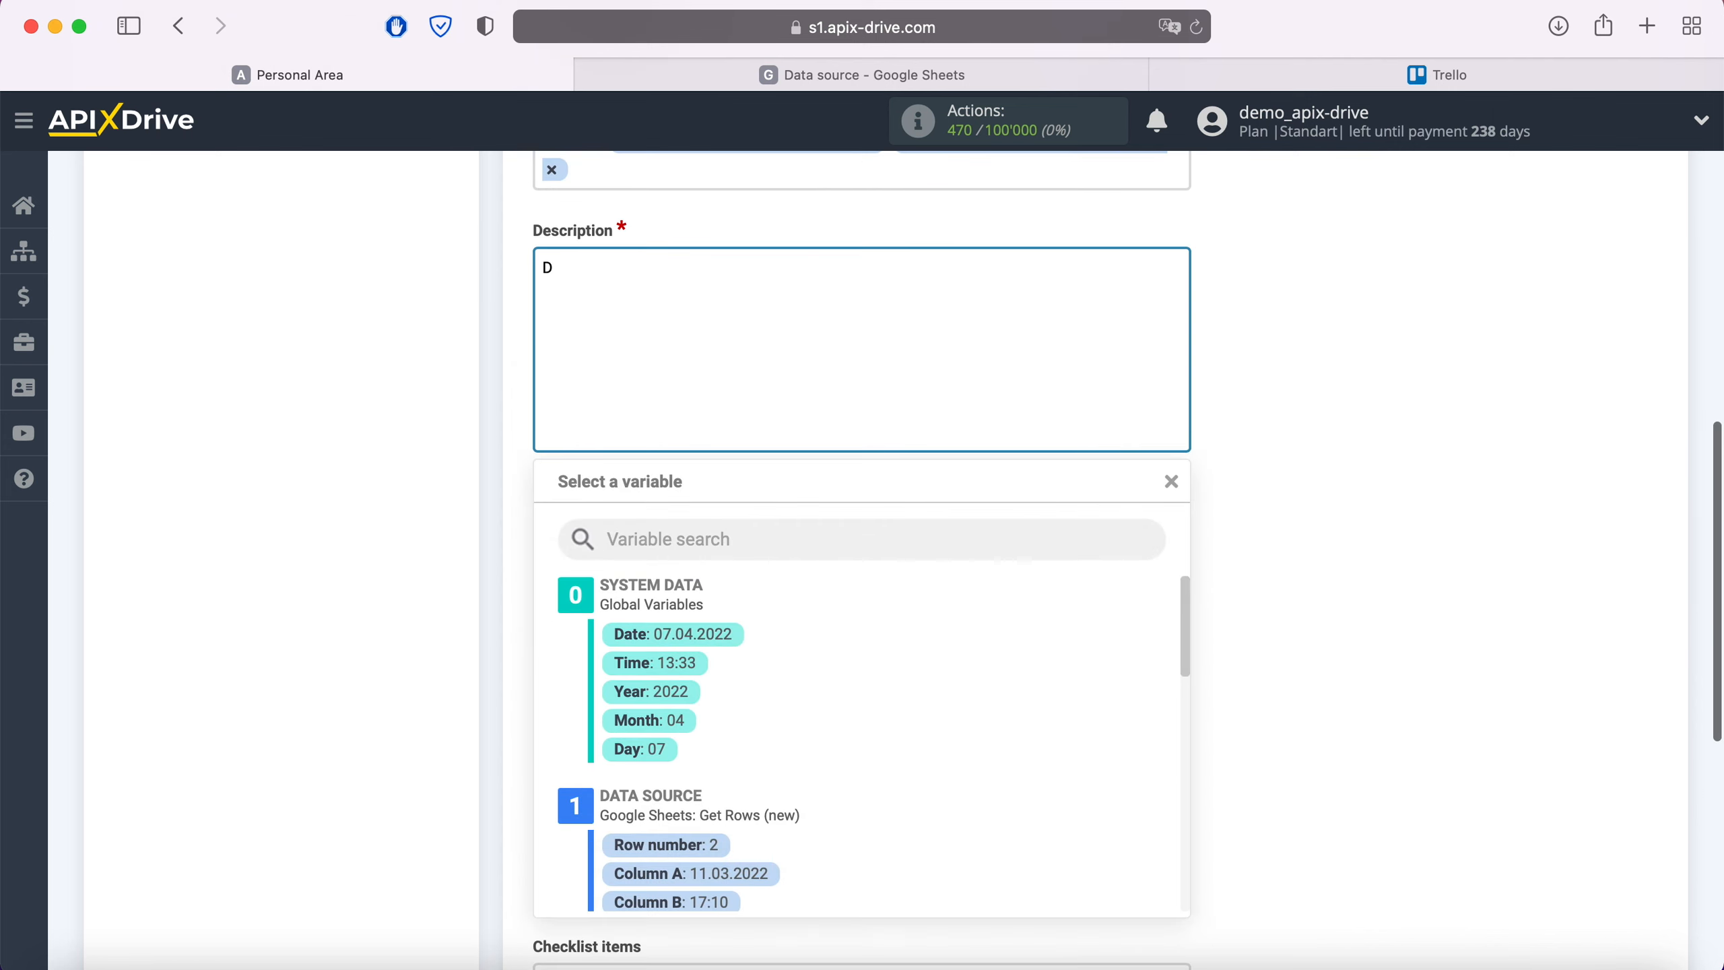
pyautogui.write('ate')
pyautogui.scroll(-3, 823, 628)
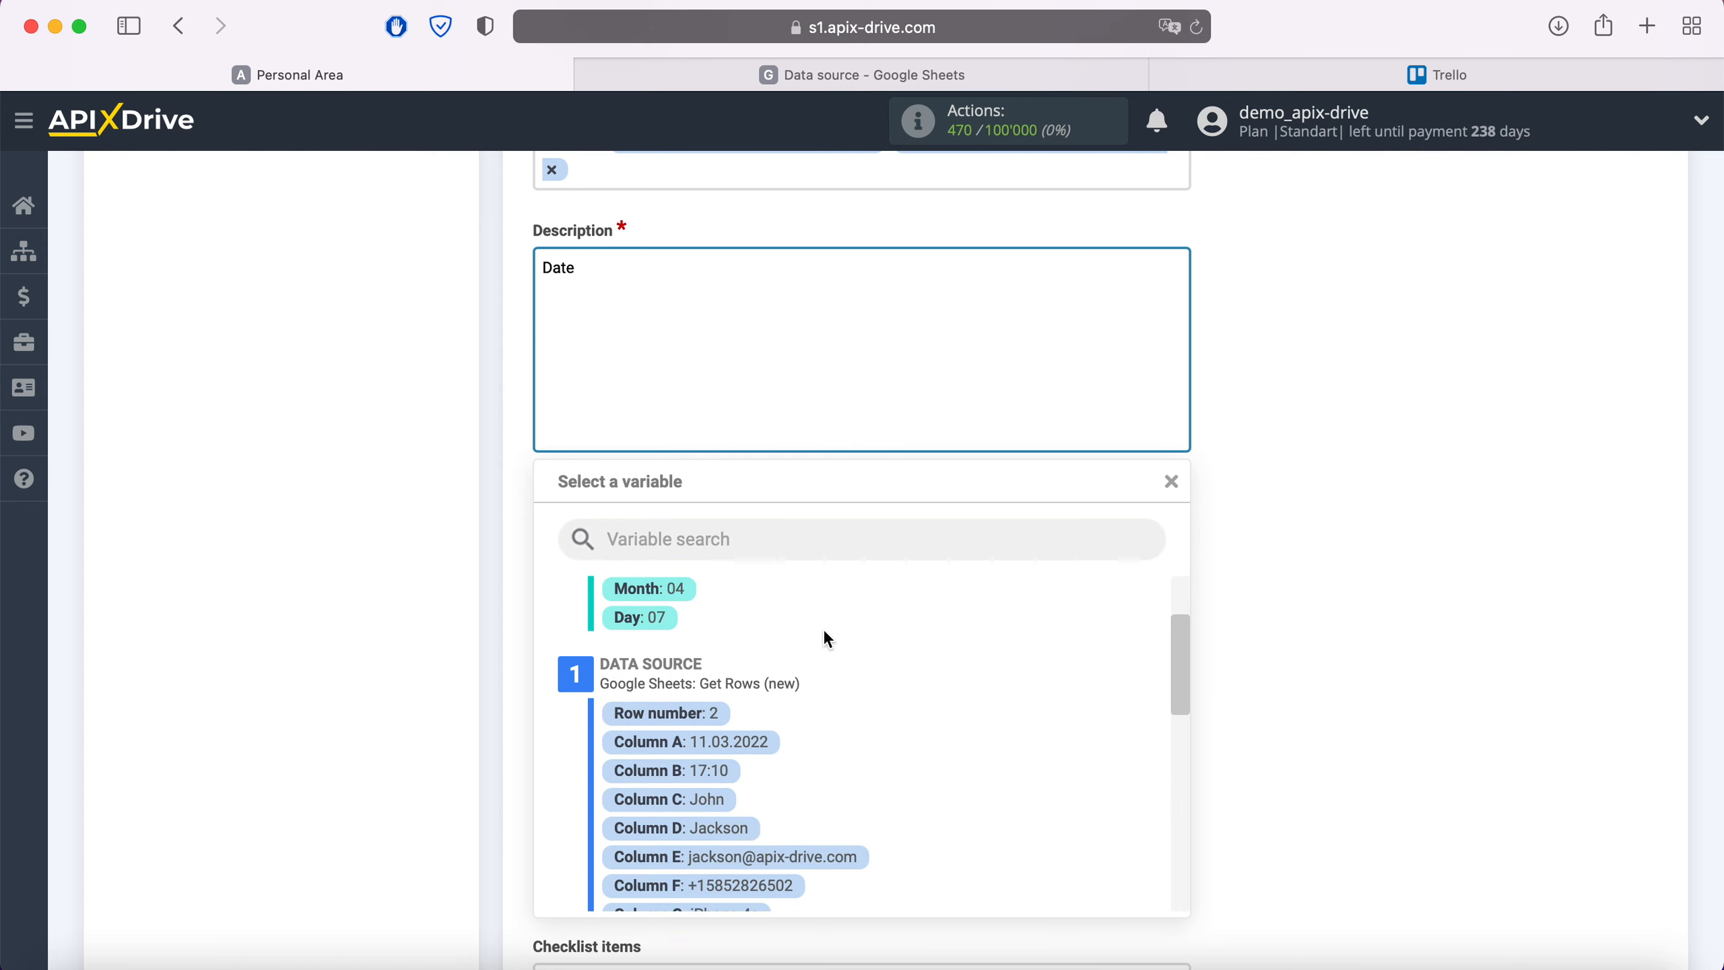
pyautogui.click(759, 740)
pyautogui.click(941, 276)
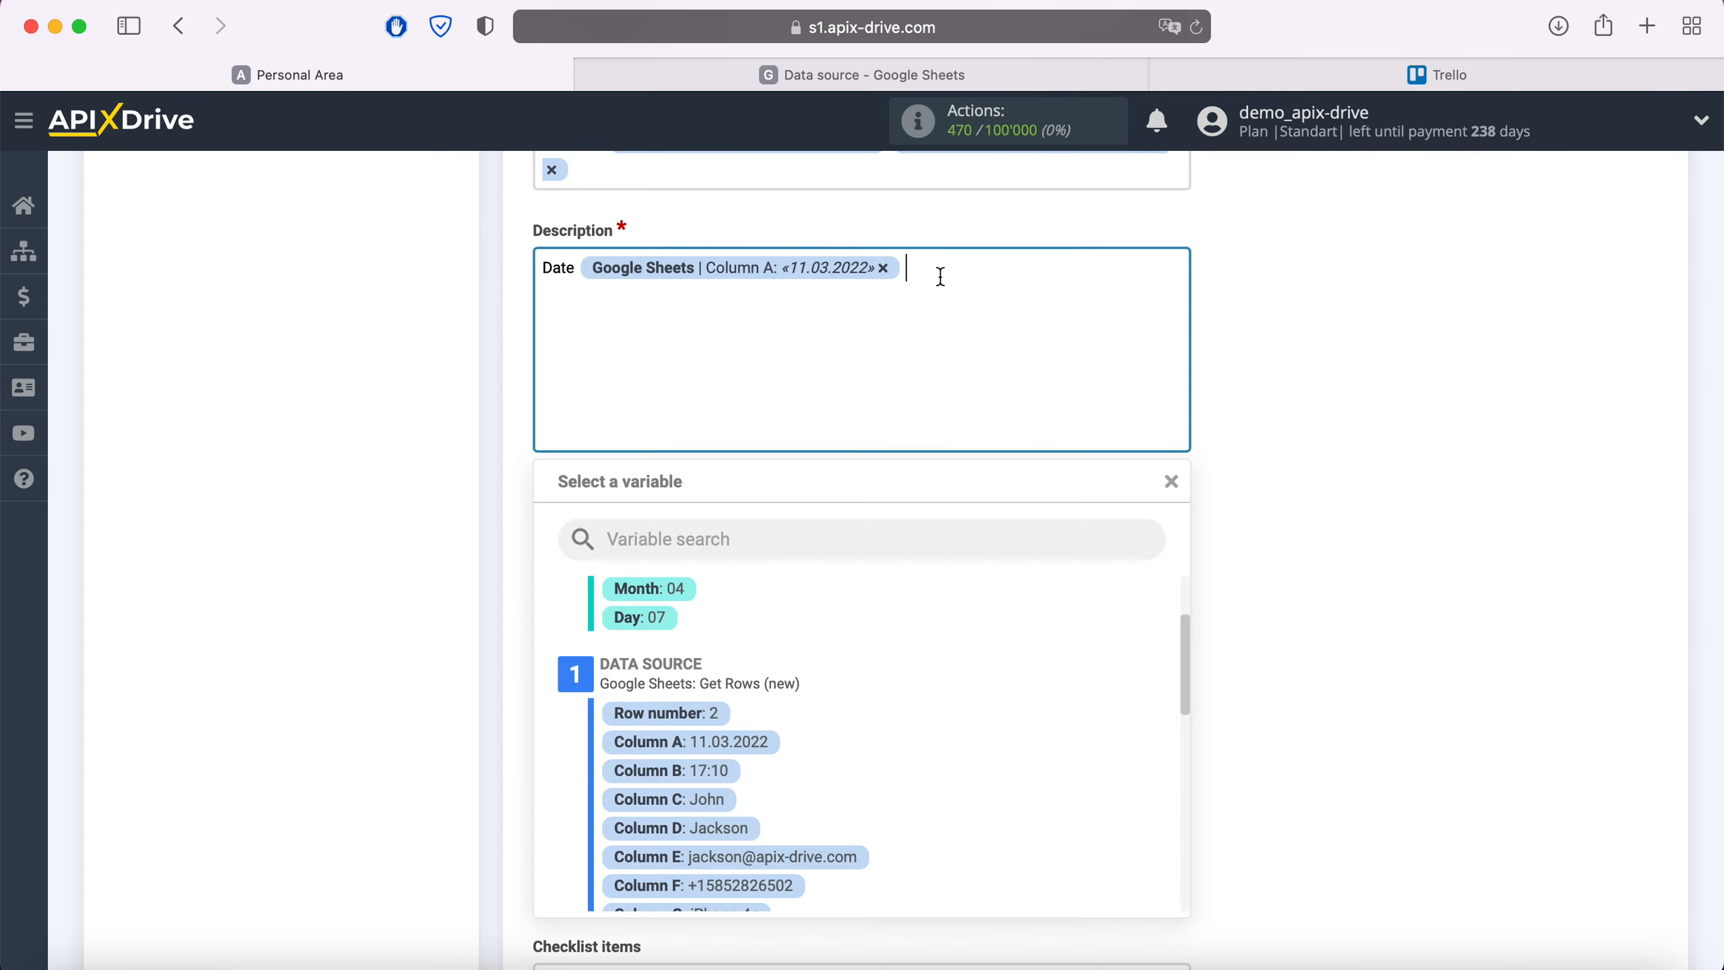
pyautogui.click(727, 771)
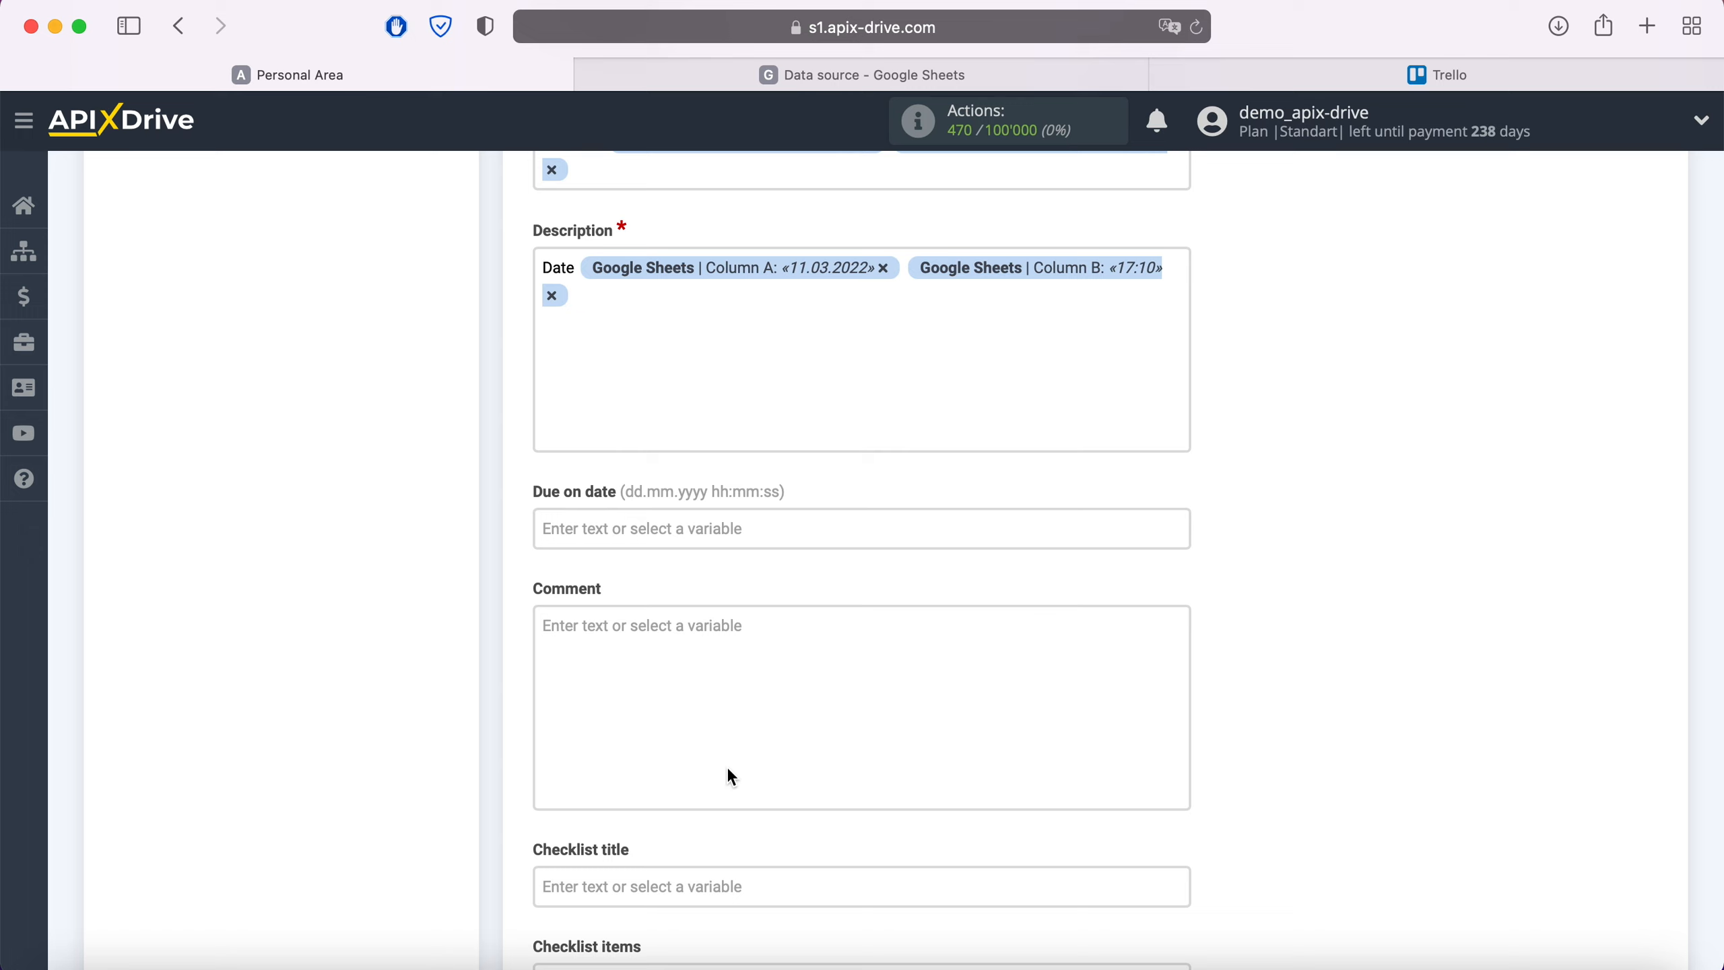
# Add an Email line with Column E and a Phone line with Column F
pyautogui.write('Email')
pyautogui.click(659, 332)
pyautogui.click(828, 861)
pyautogui.press('Return')
pyautogui.write('Phone')
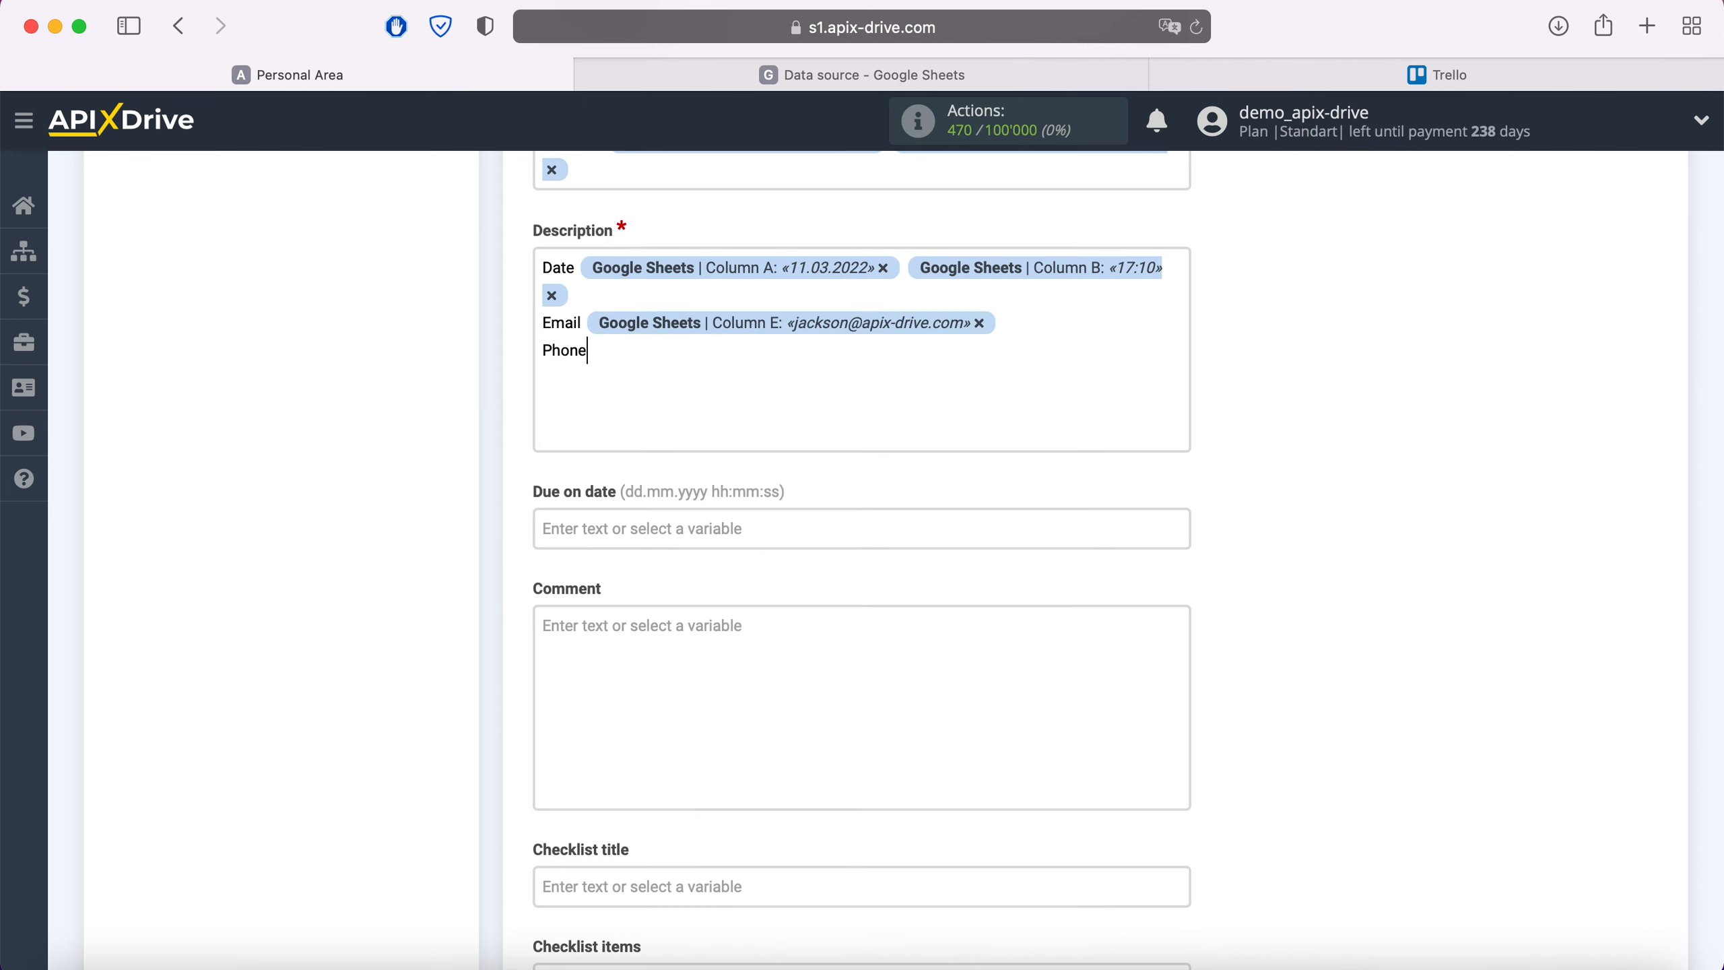
pyautogui.click(656, 352)
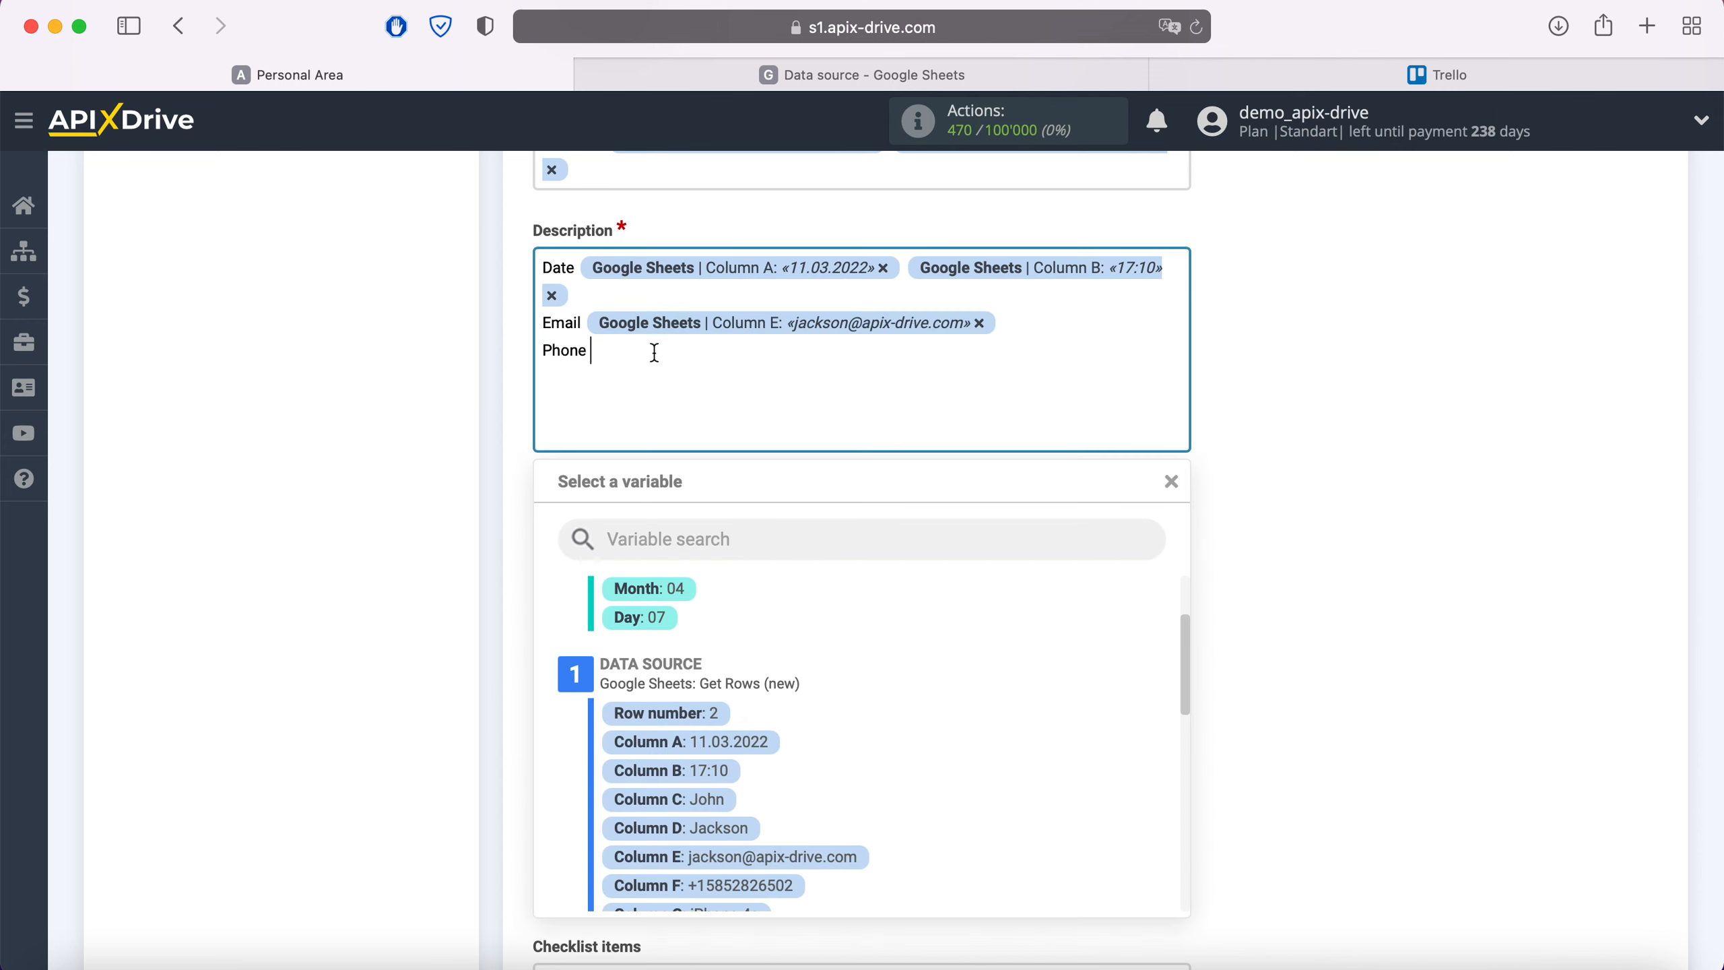
pyautogui.scroll(-2, 952, 717)
pyautogui.click(781, 813)
# Add a Product line with Column G and a Price line with Column I
pyautogui.press('Return')
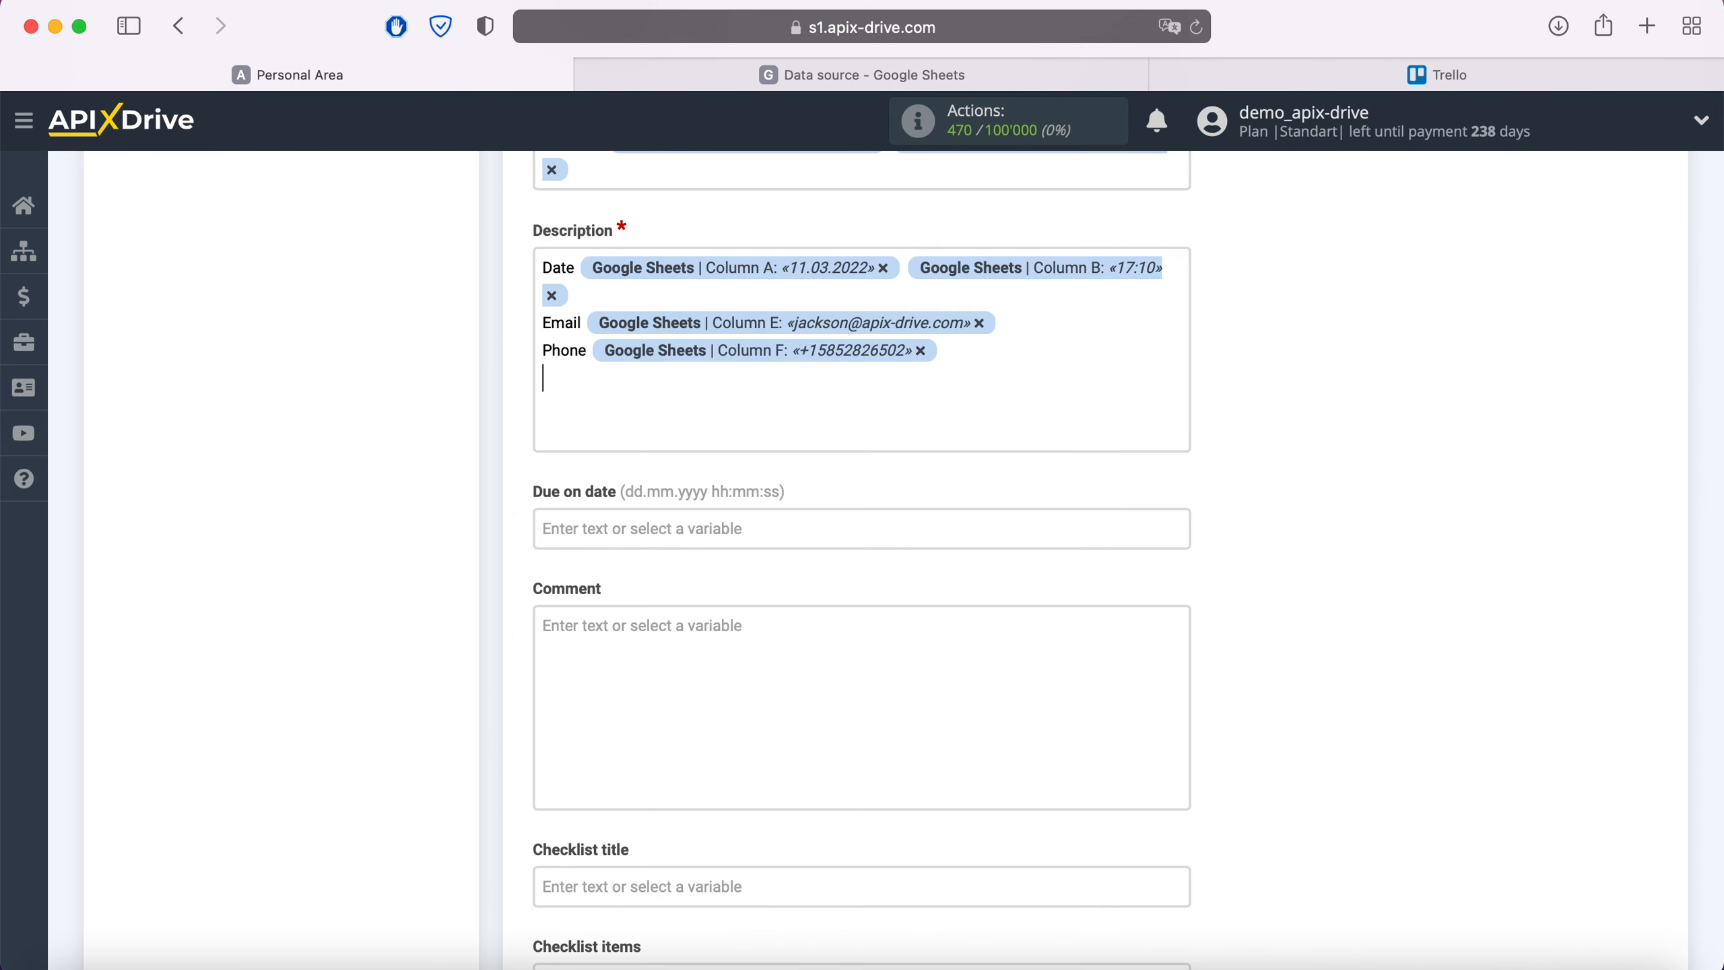
pyautogui.write('Product')
pyautogui.click(667, 401)
pyautogui.scroll(-3, 913, 632)
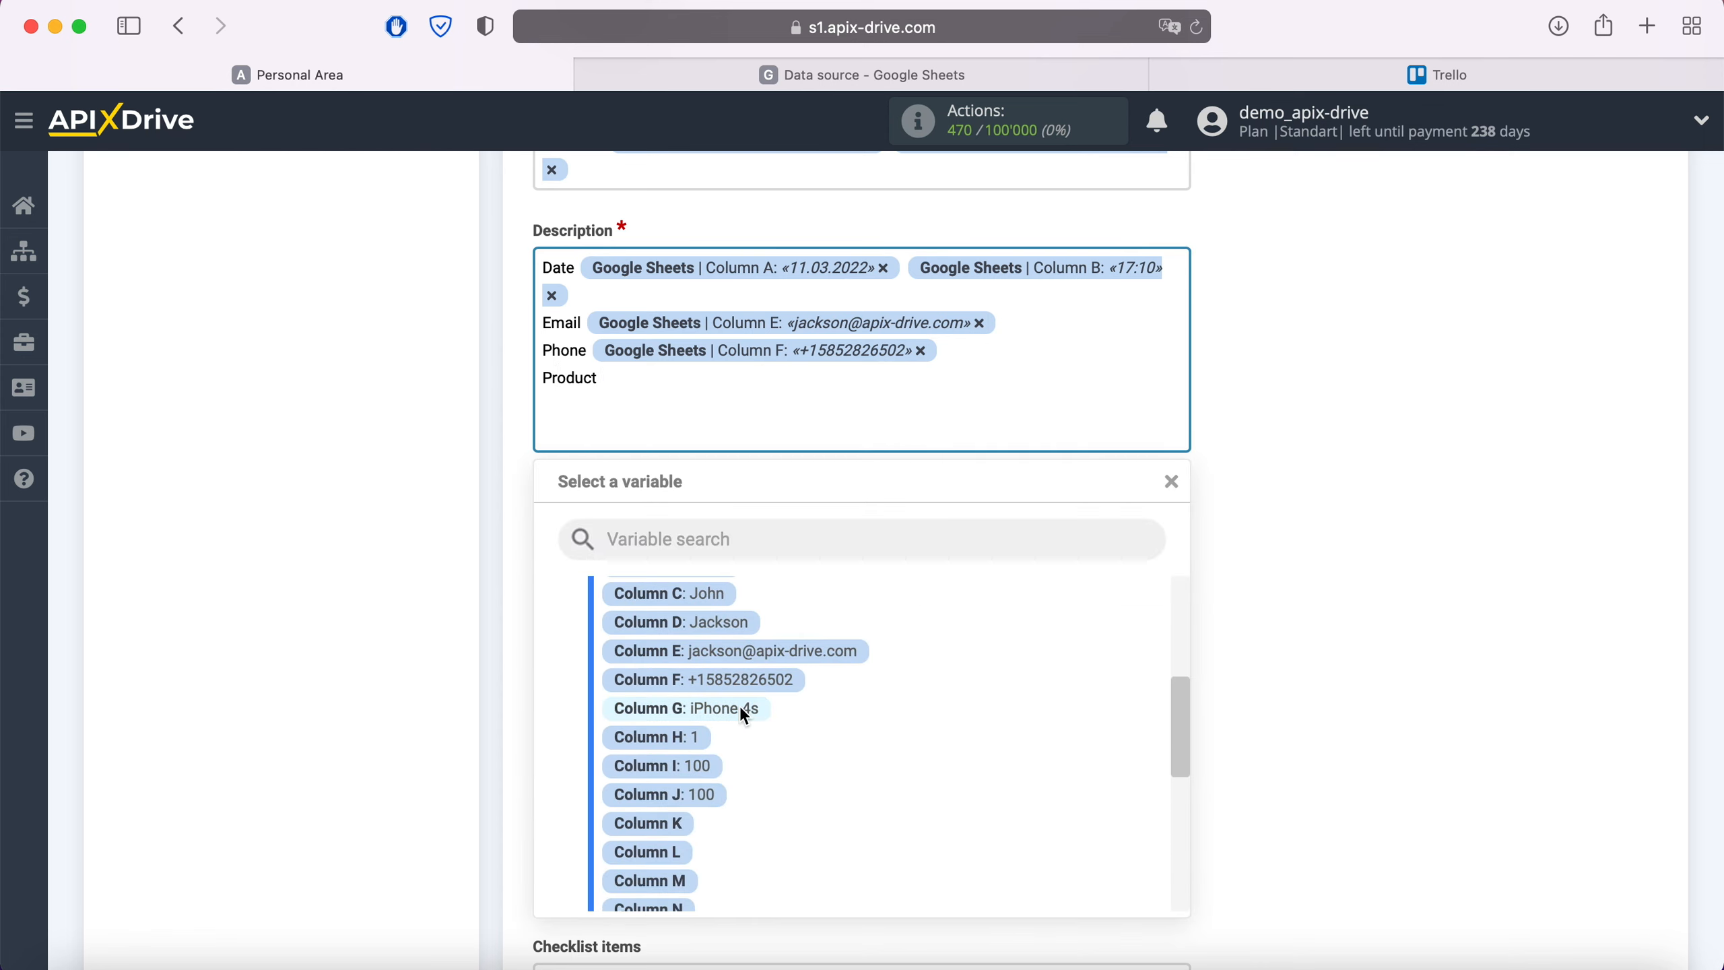
pyautogui.click(739, 706)
pyautogui.press('Return')
pyautogui.write('Price')
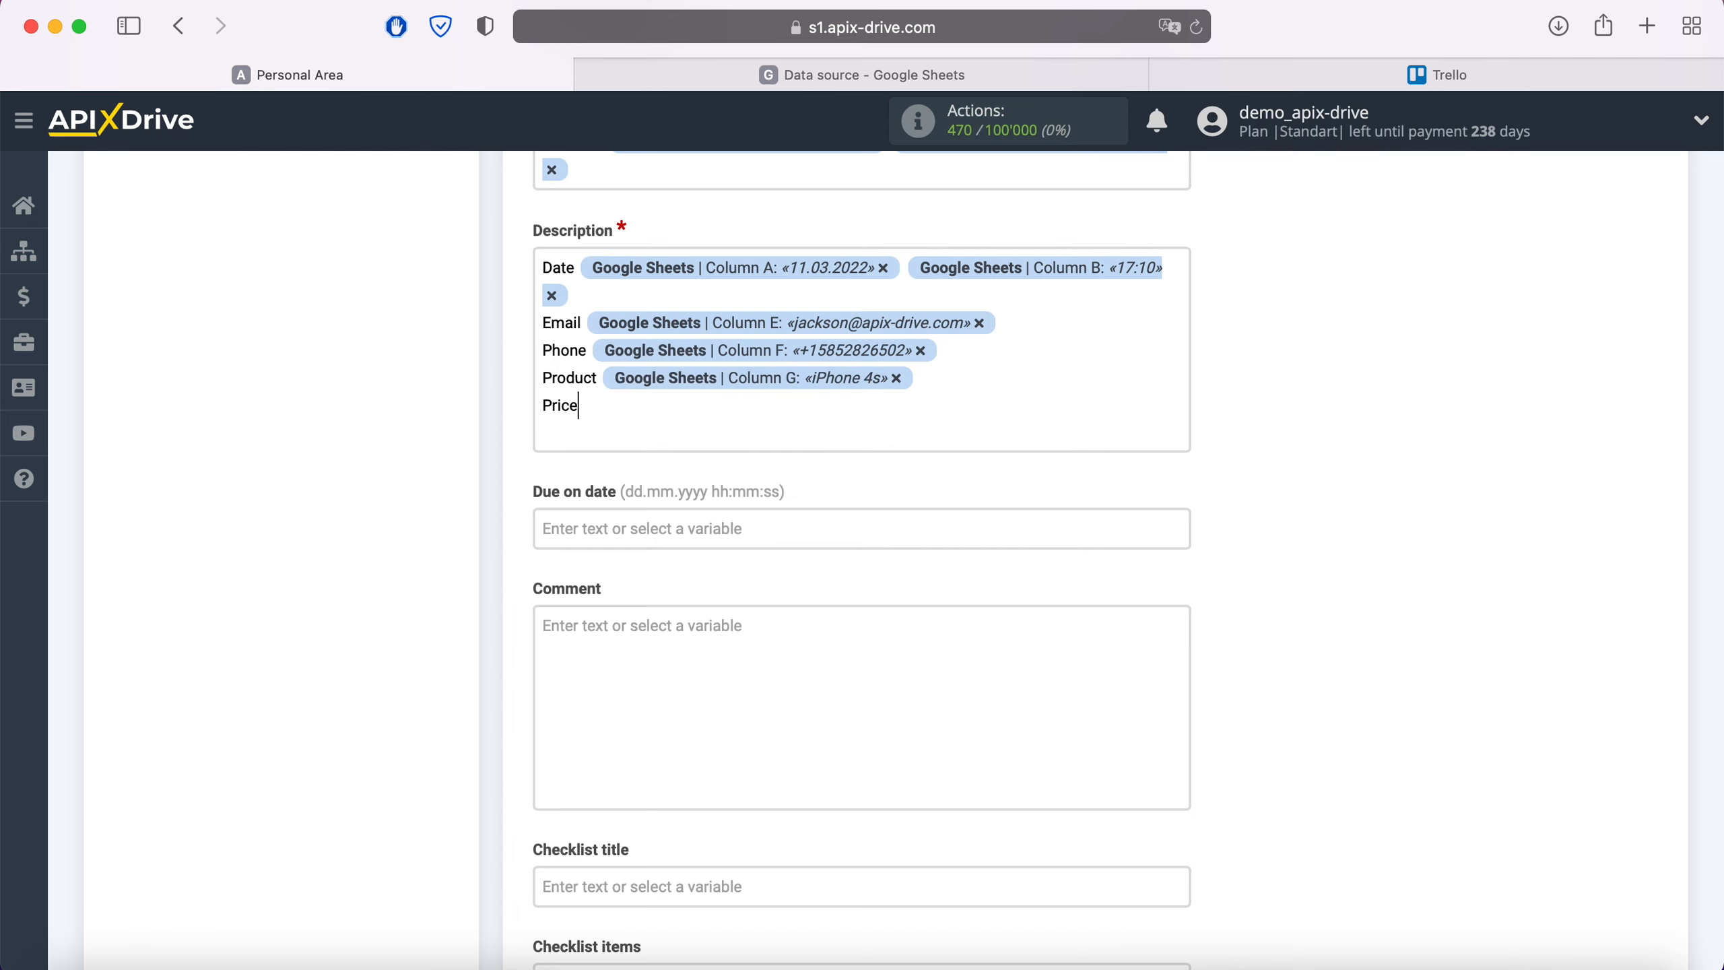
pyautogui.click(646, 409)
pyautogui.click(698, 762)
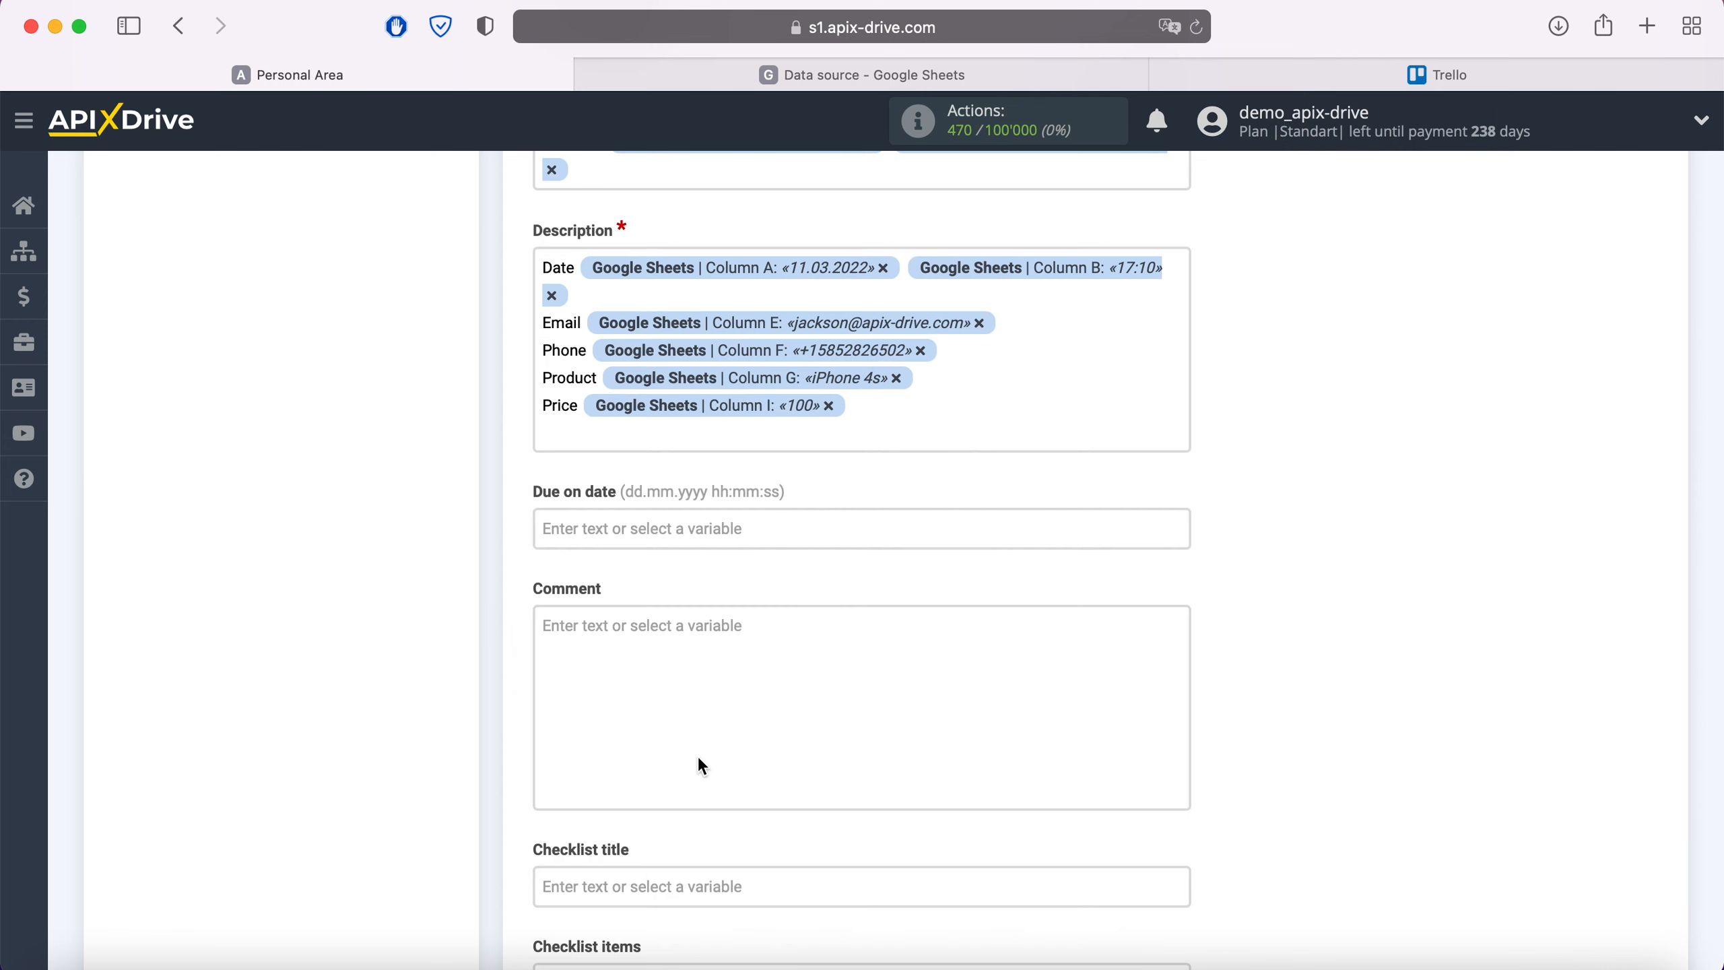
pyautogui.scroll(-5, 698, 754)
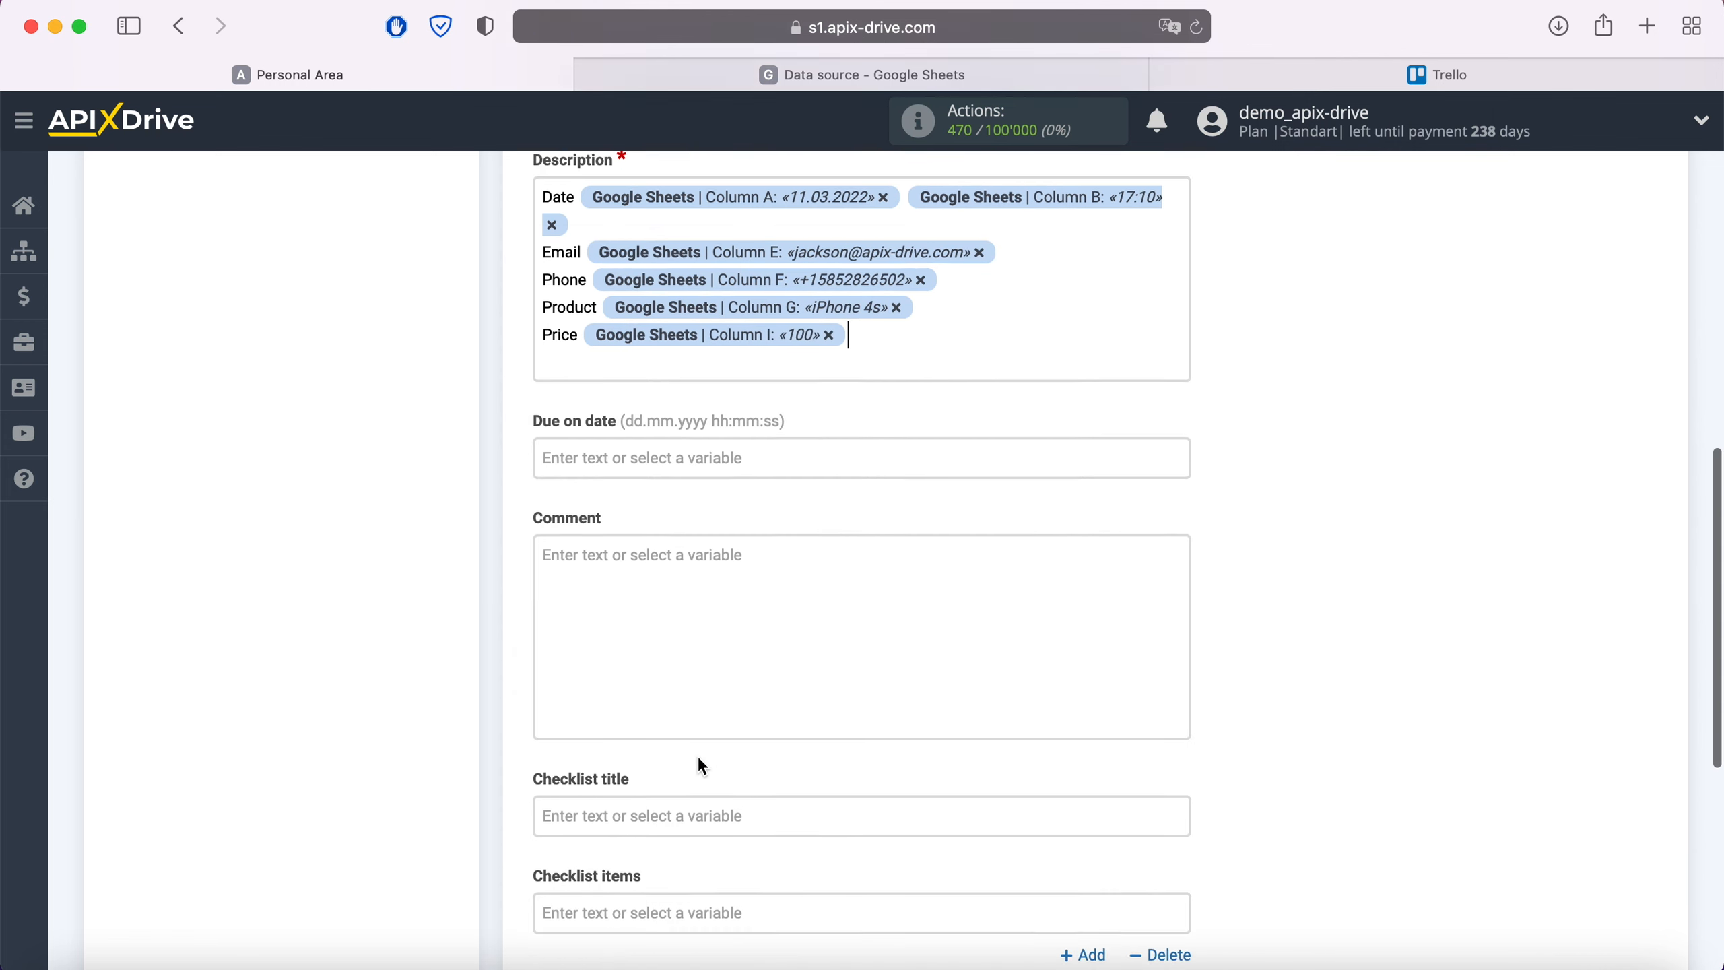
# Save the card mapping, send a test card to Trello, and view it on the board
pyautogui.click(673, 920)
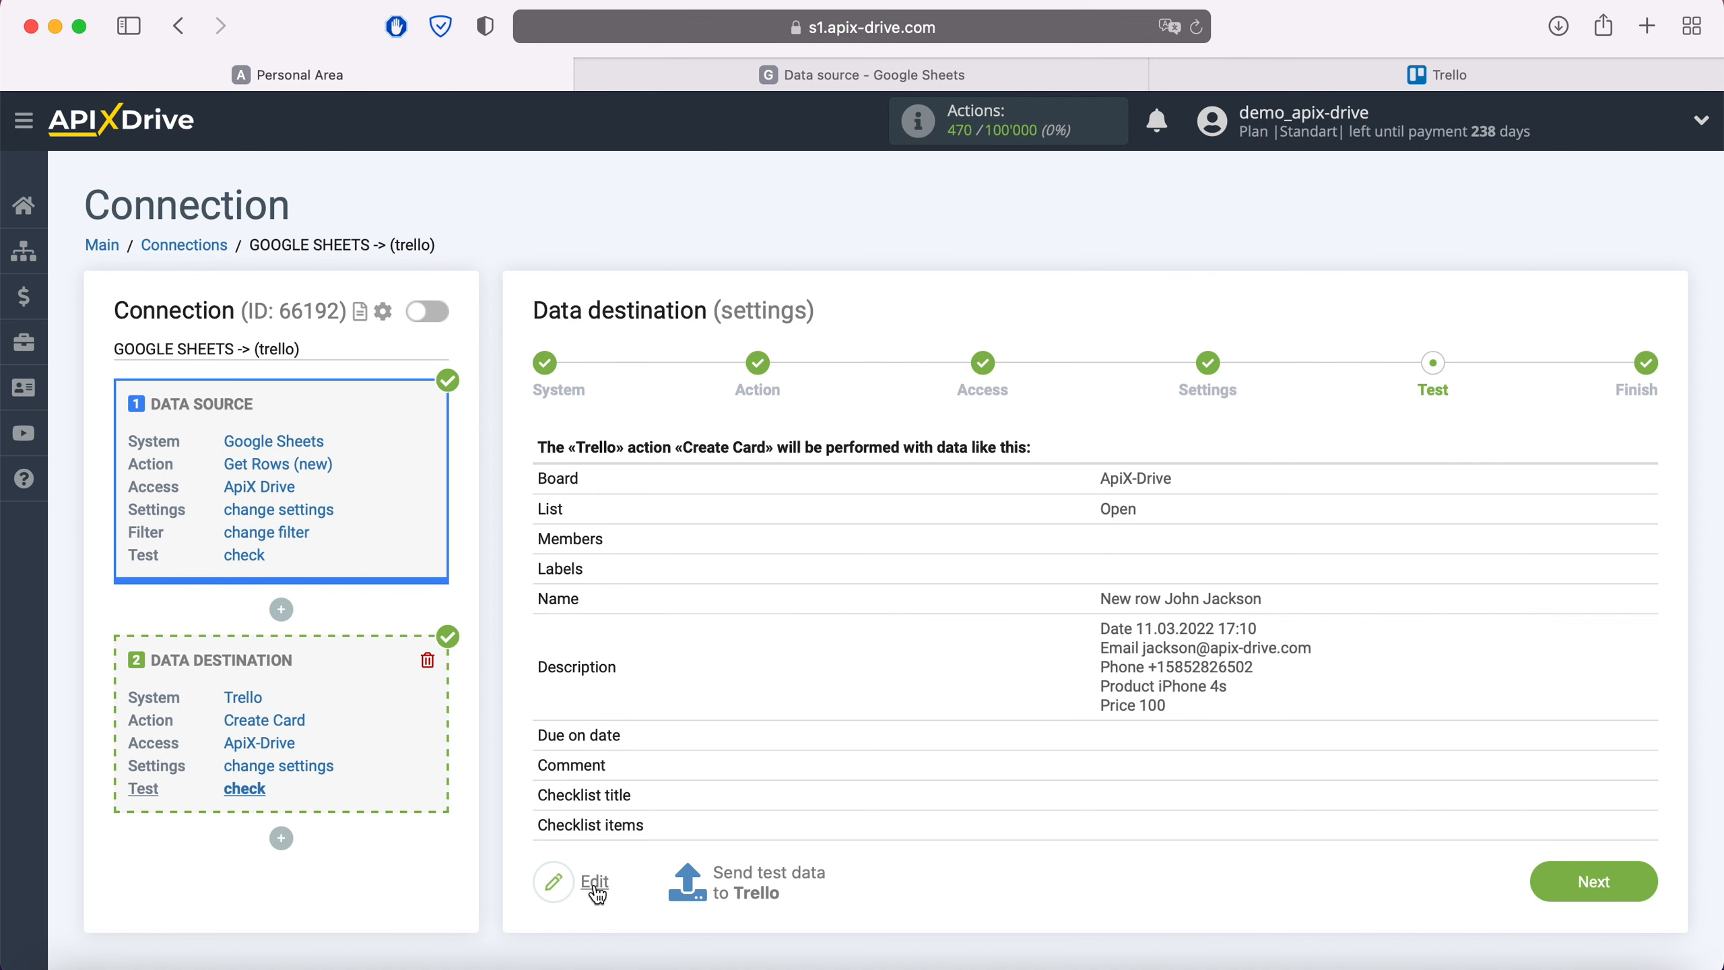
pyautogui.click(750, 878)
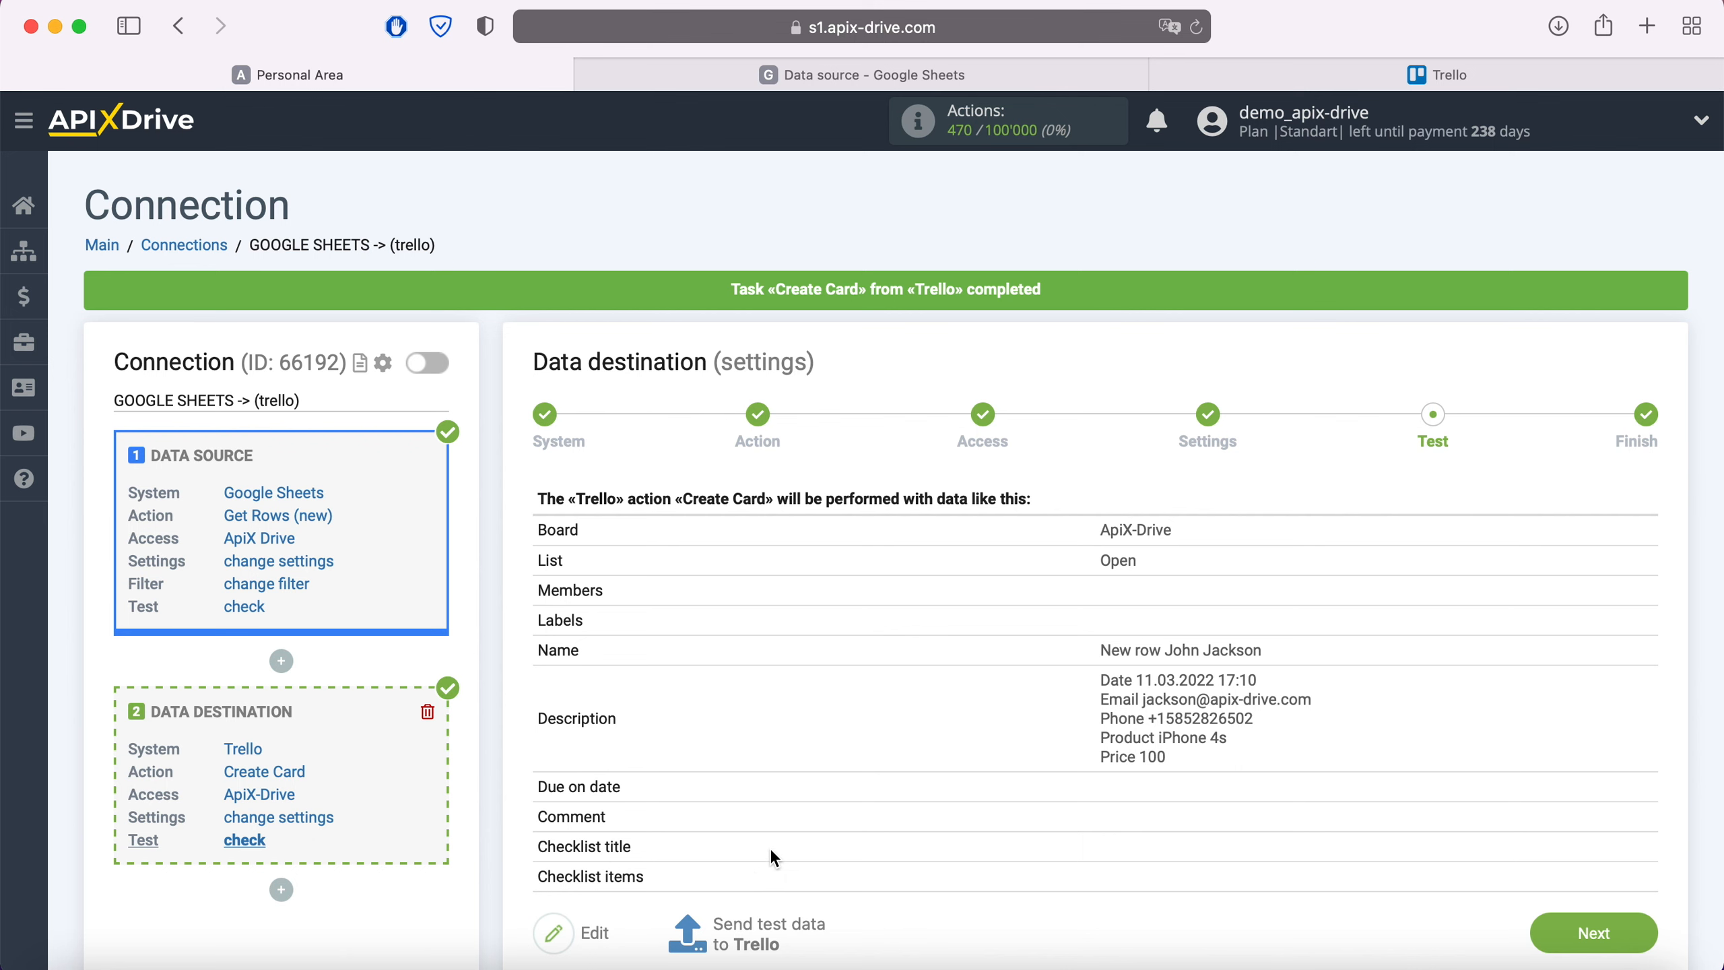
pyautogui.click(1419, 74)
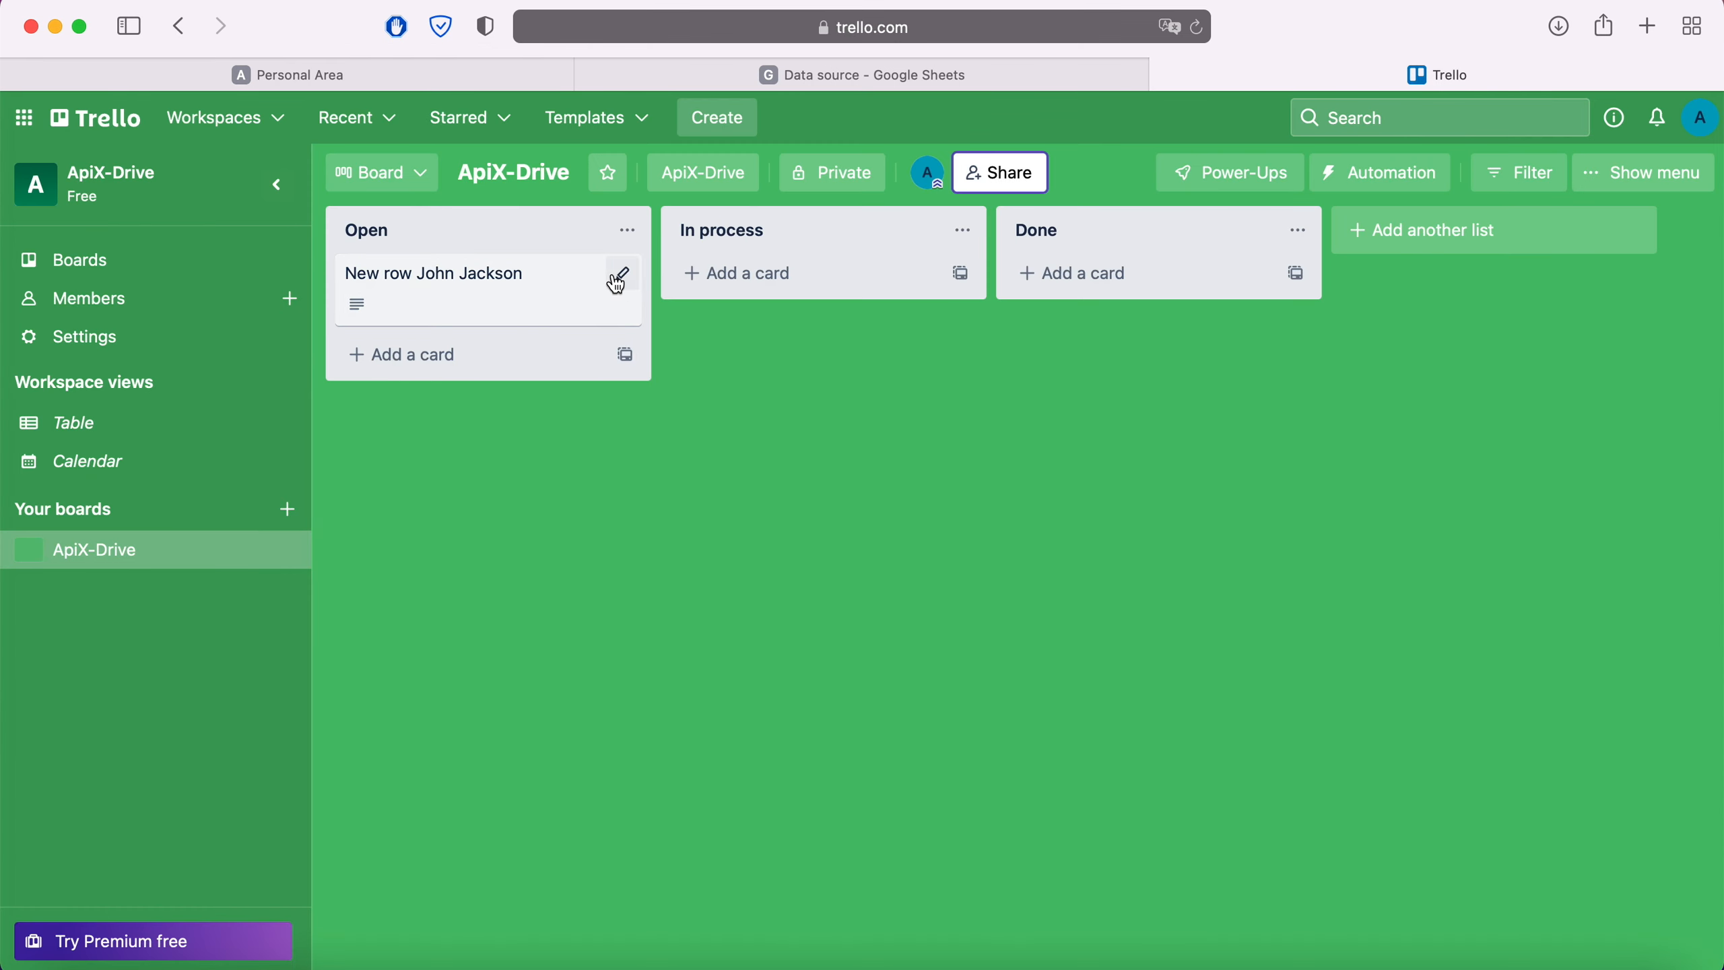
# Confirm the new Trello card's description lists Date, Email, Phone, Product and Price, then return to ApiX-Drive
pyautogui.click(542, 286)
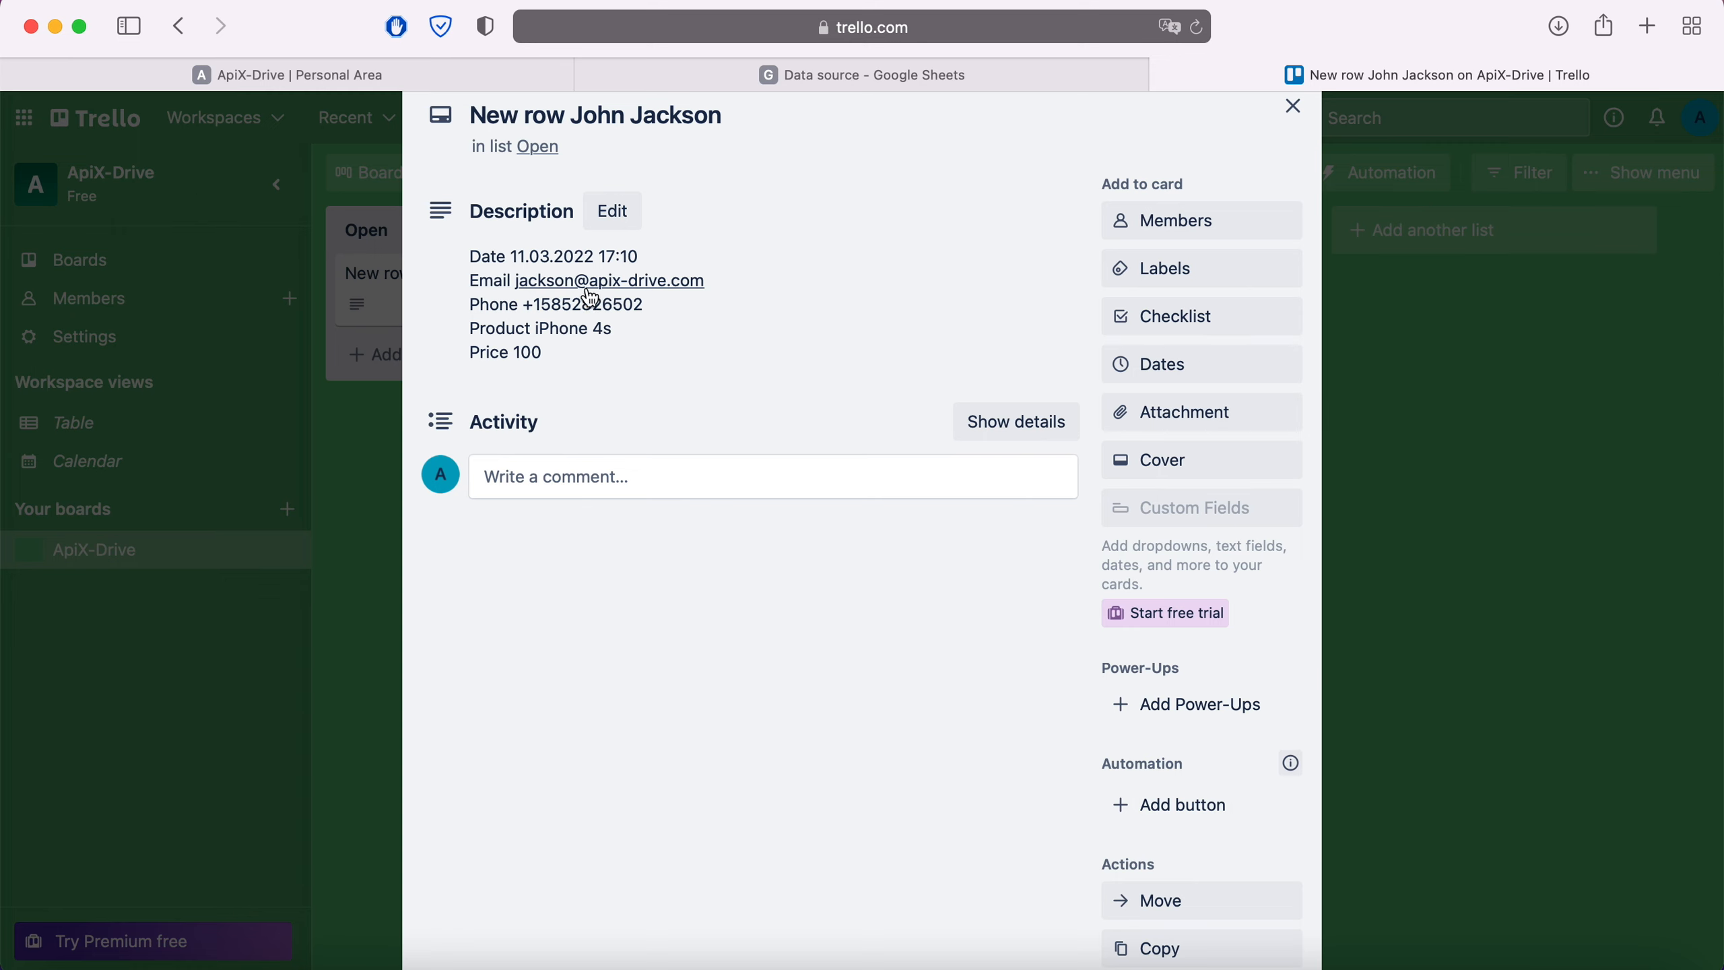
pyautogui.click(380, 78)
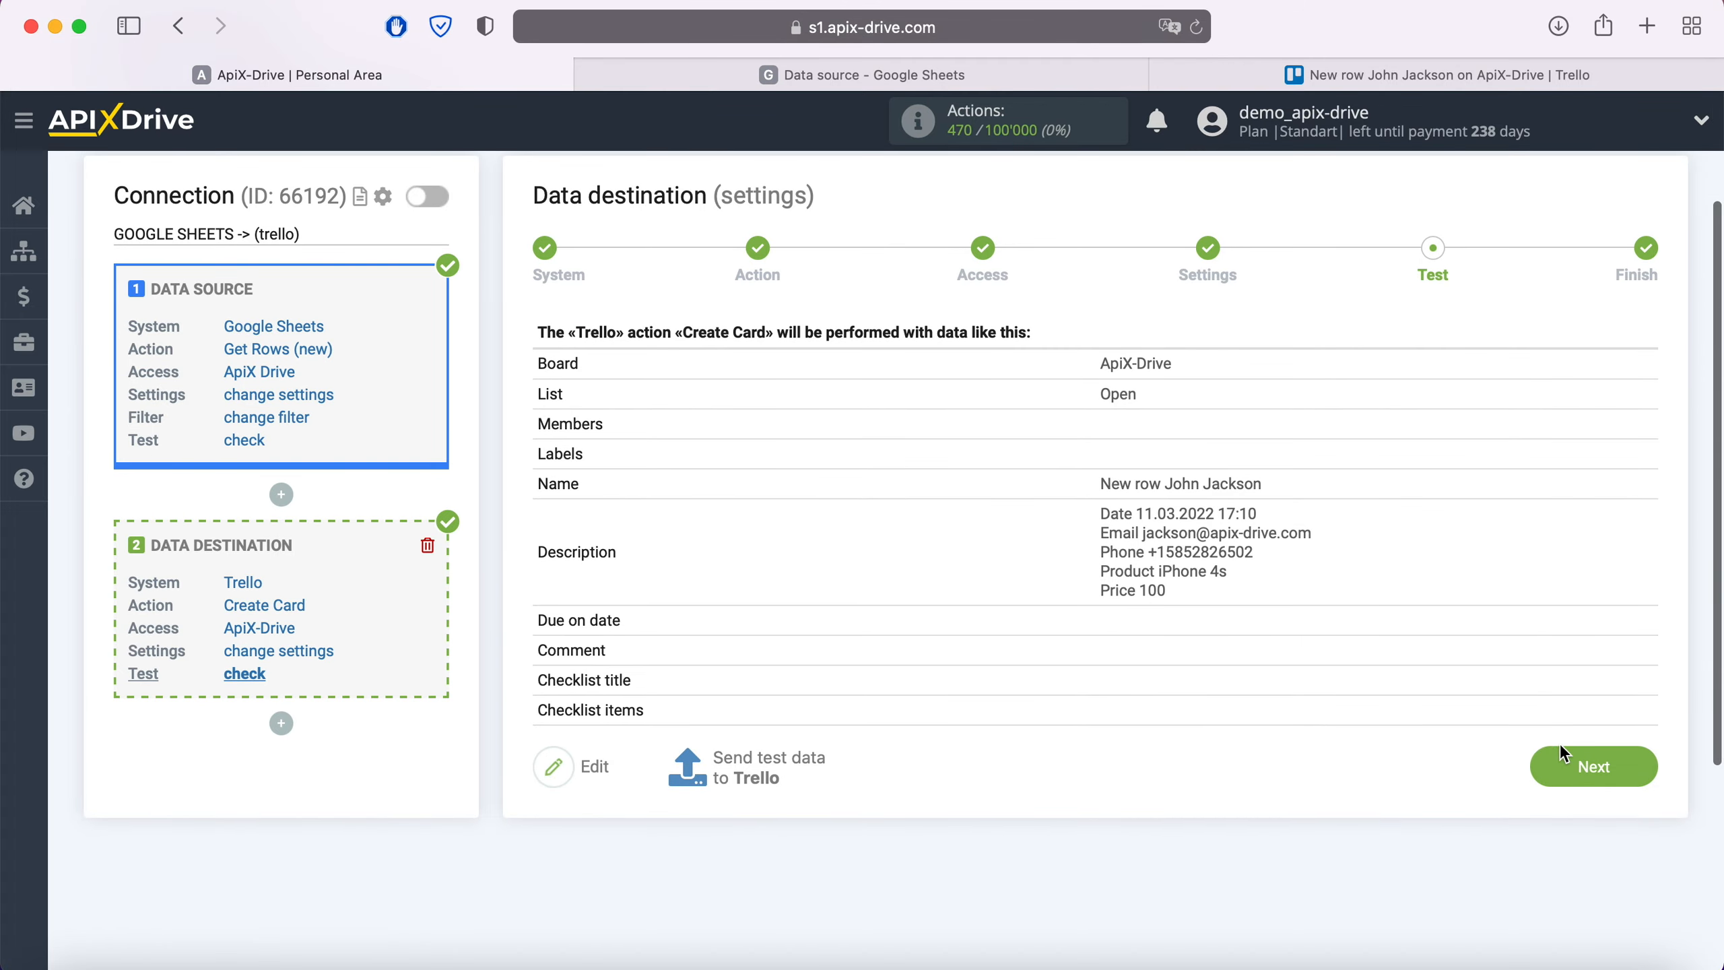
# Finish the Google Sheets-to-Trello connection, enable auto-update, and save a 5-minute update interval
pyautogui.click(1625, 764)
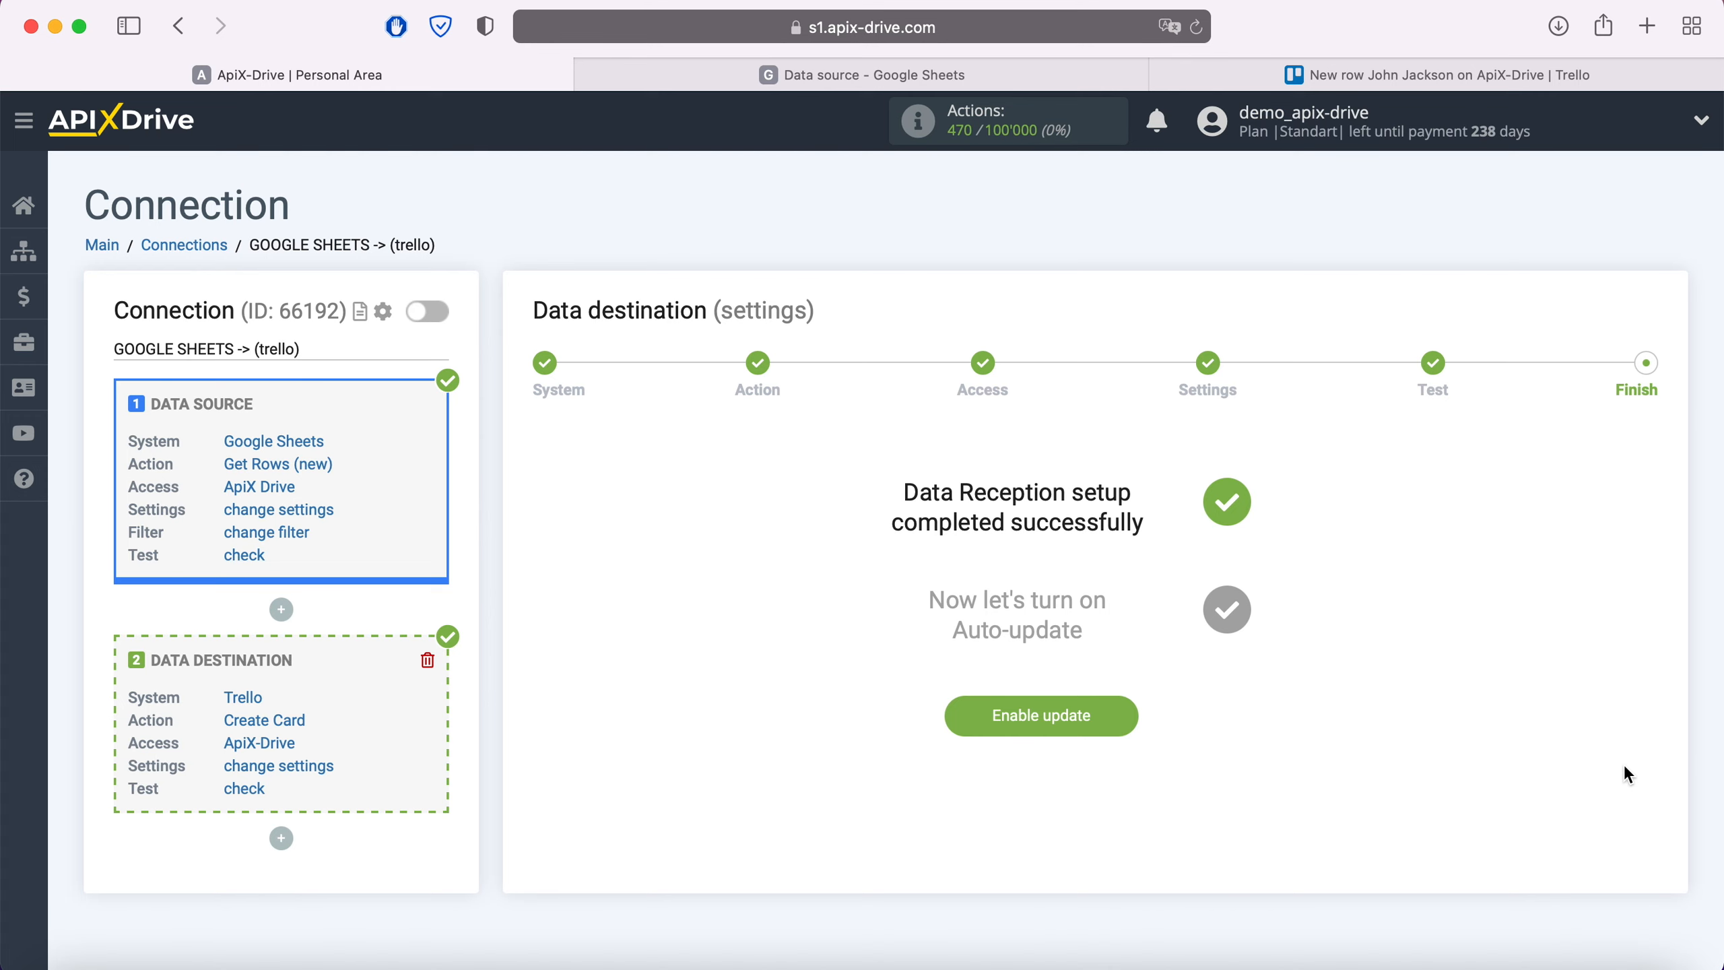
pyautogui.click(1114, 717)
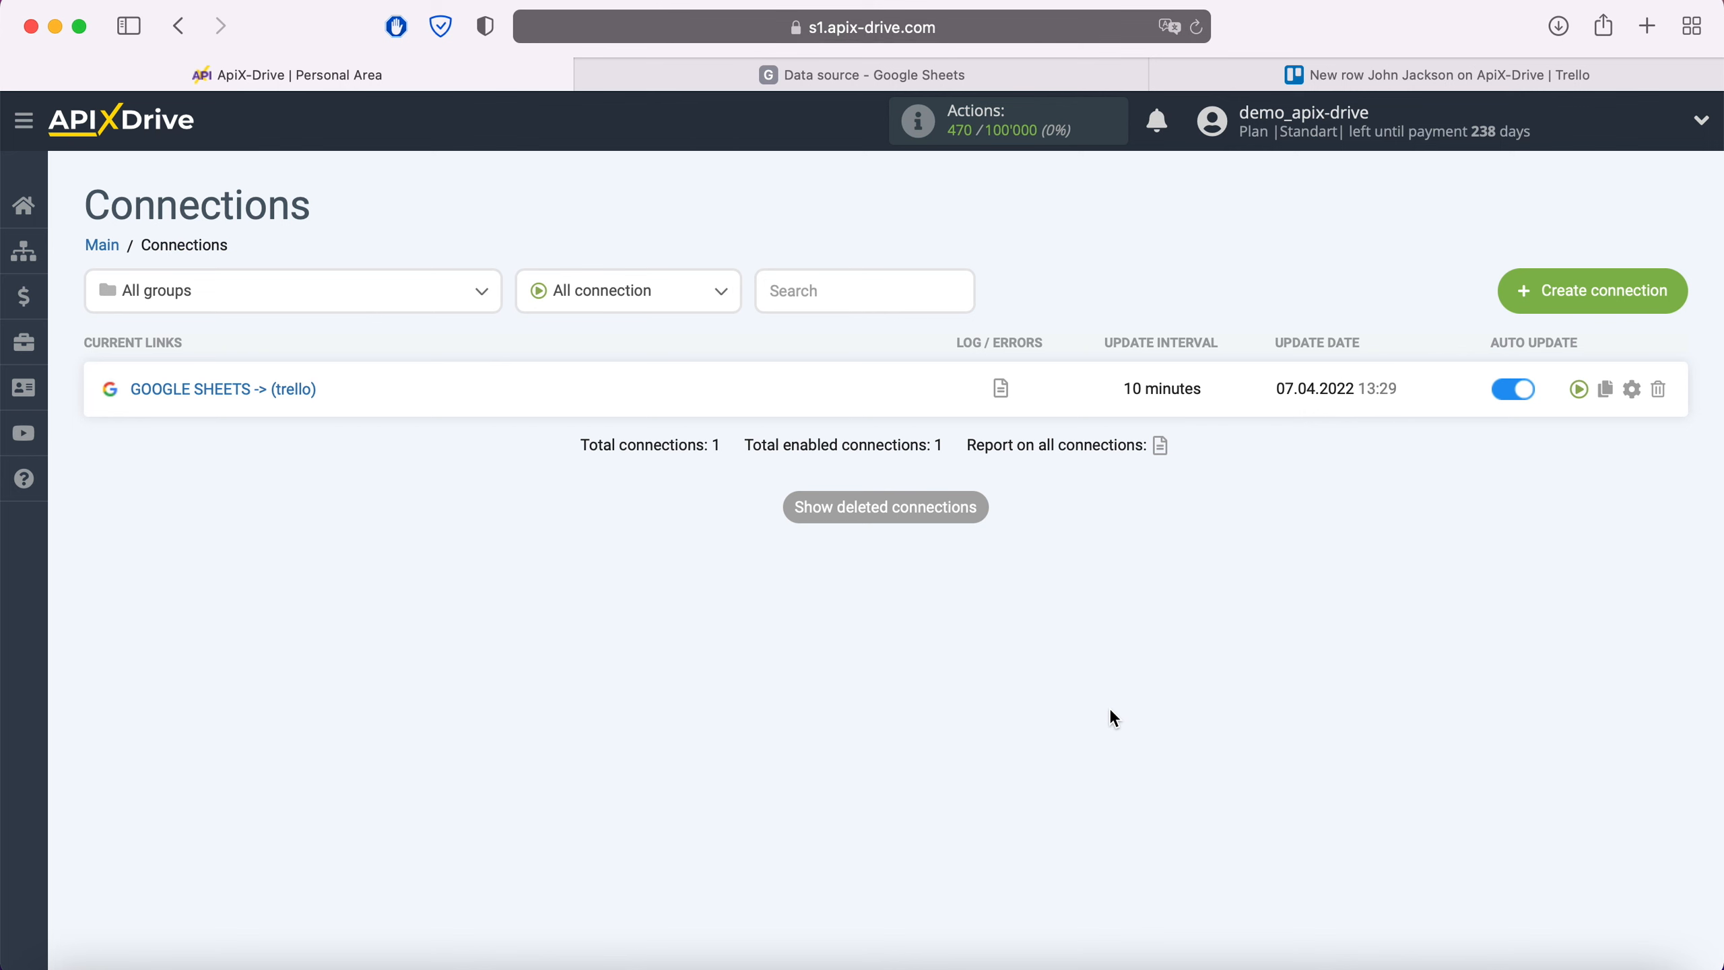
pyautogui.click(1632, 390)
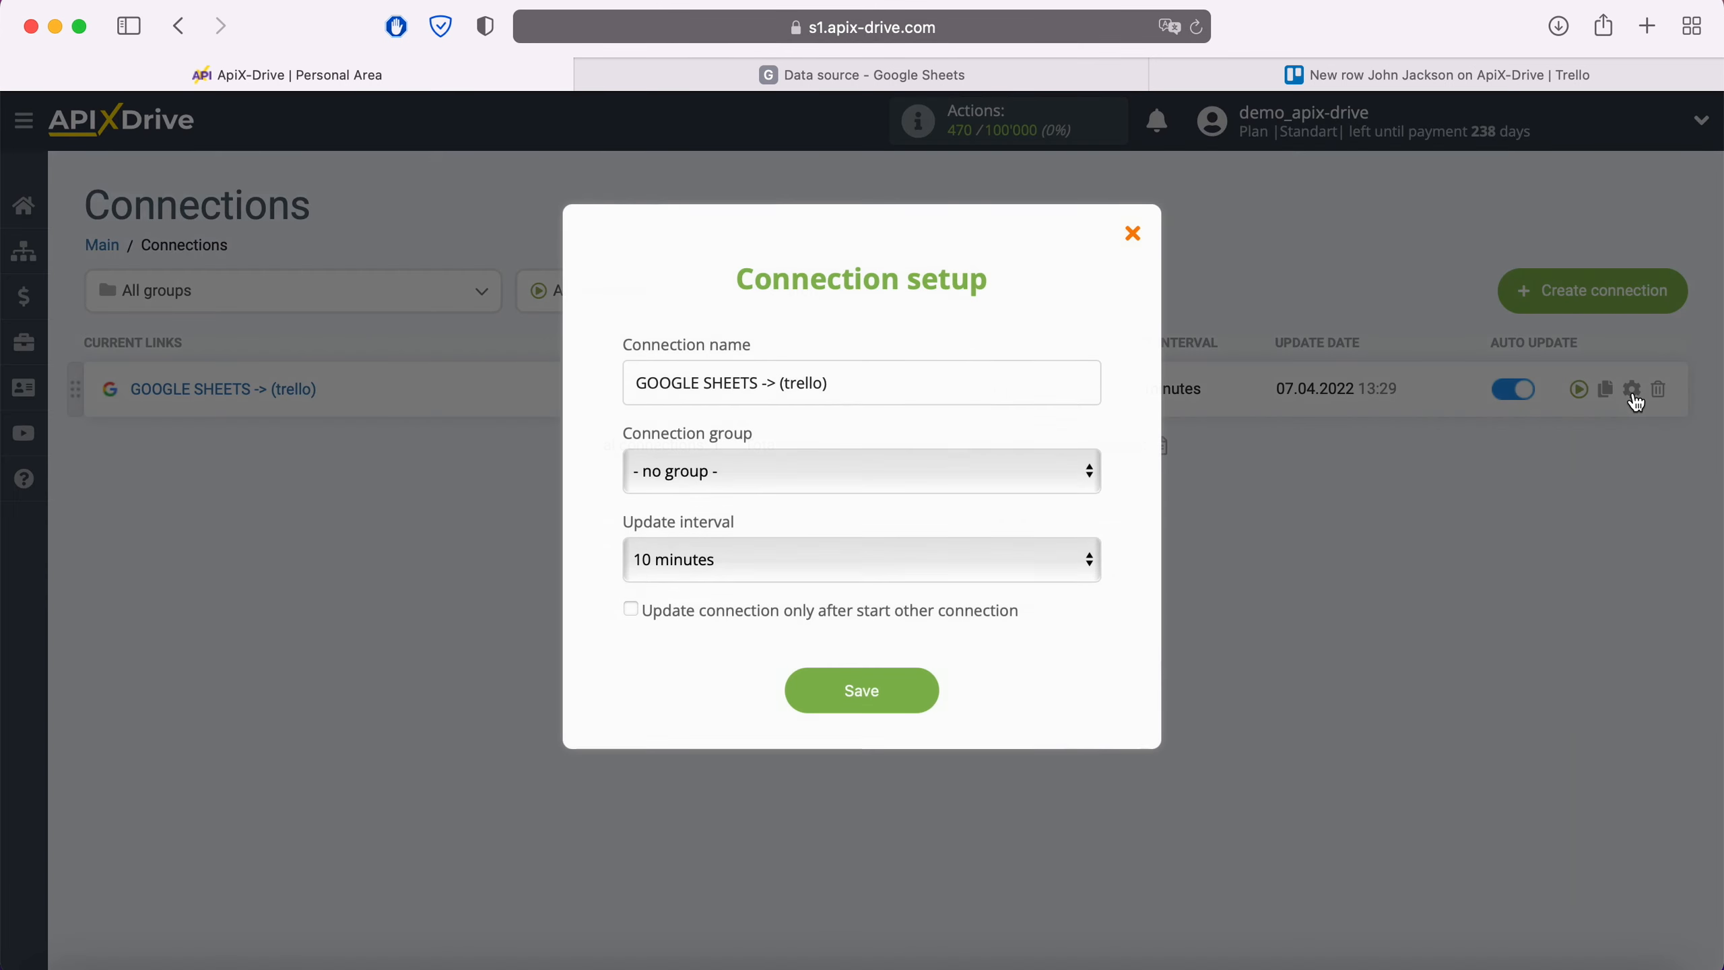
pyautogui.click(1026, 561)
pyautogui.click(942, 535)
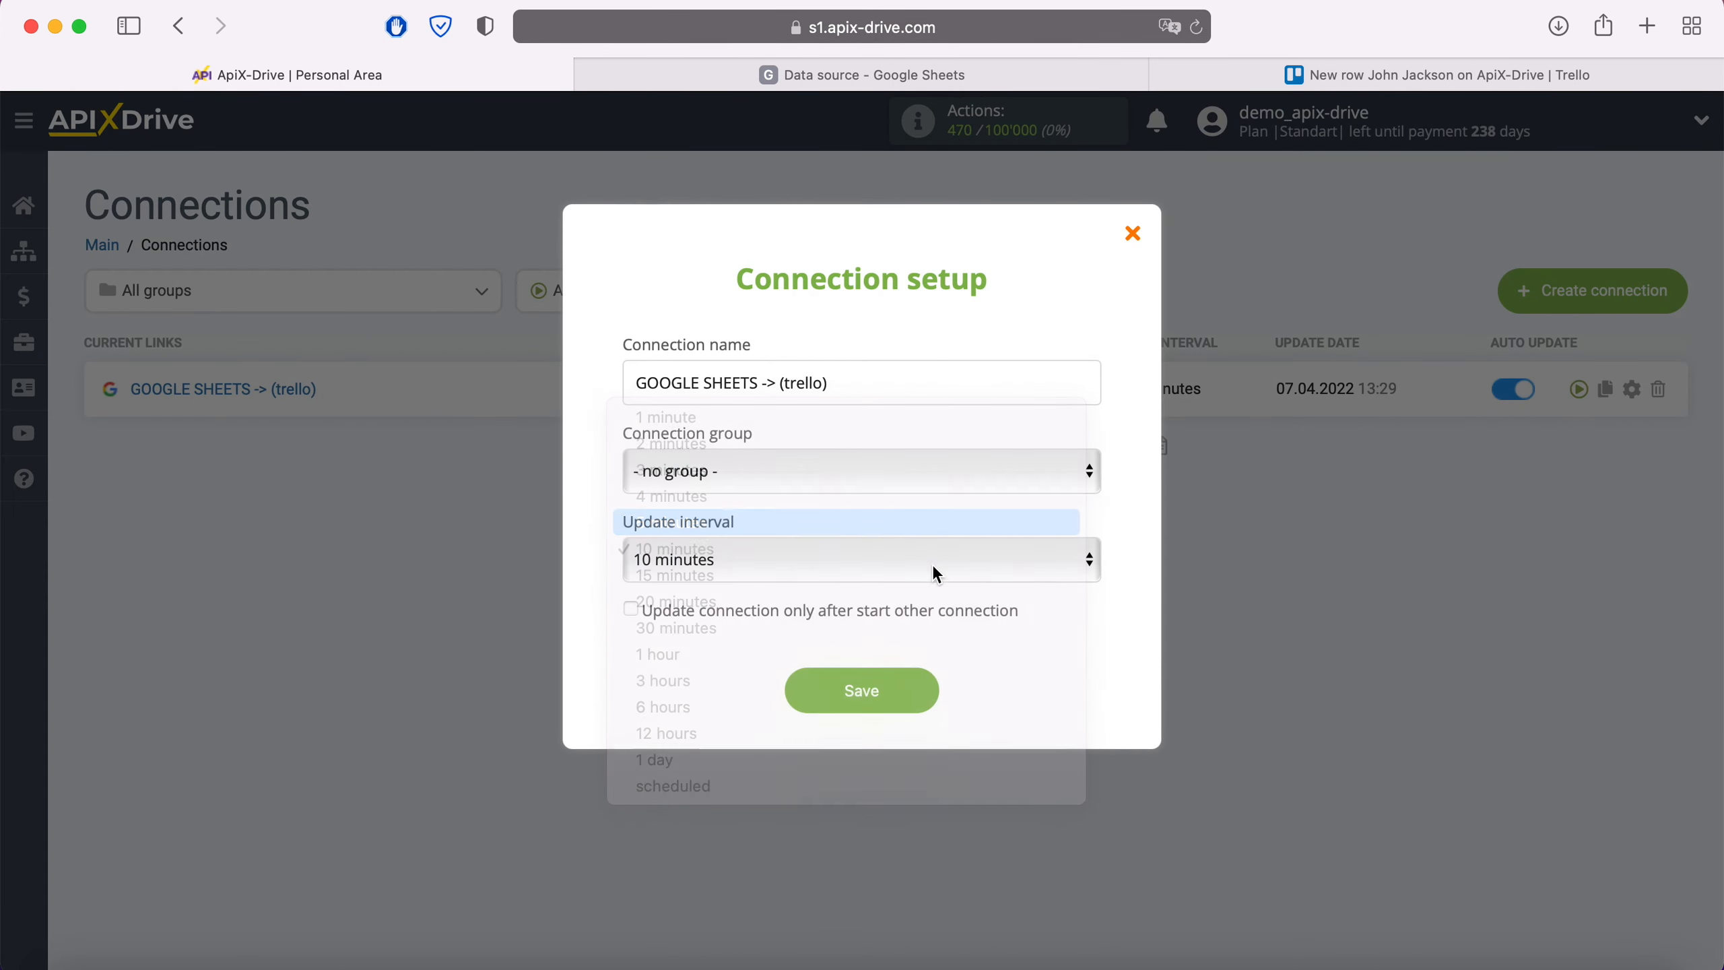
pyautogui.click(922, 700)
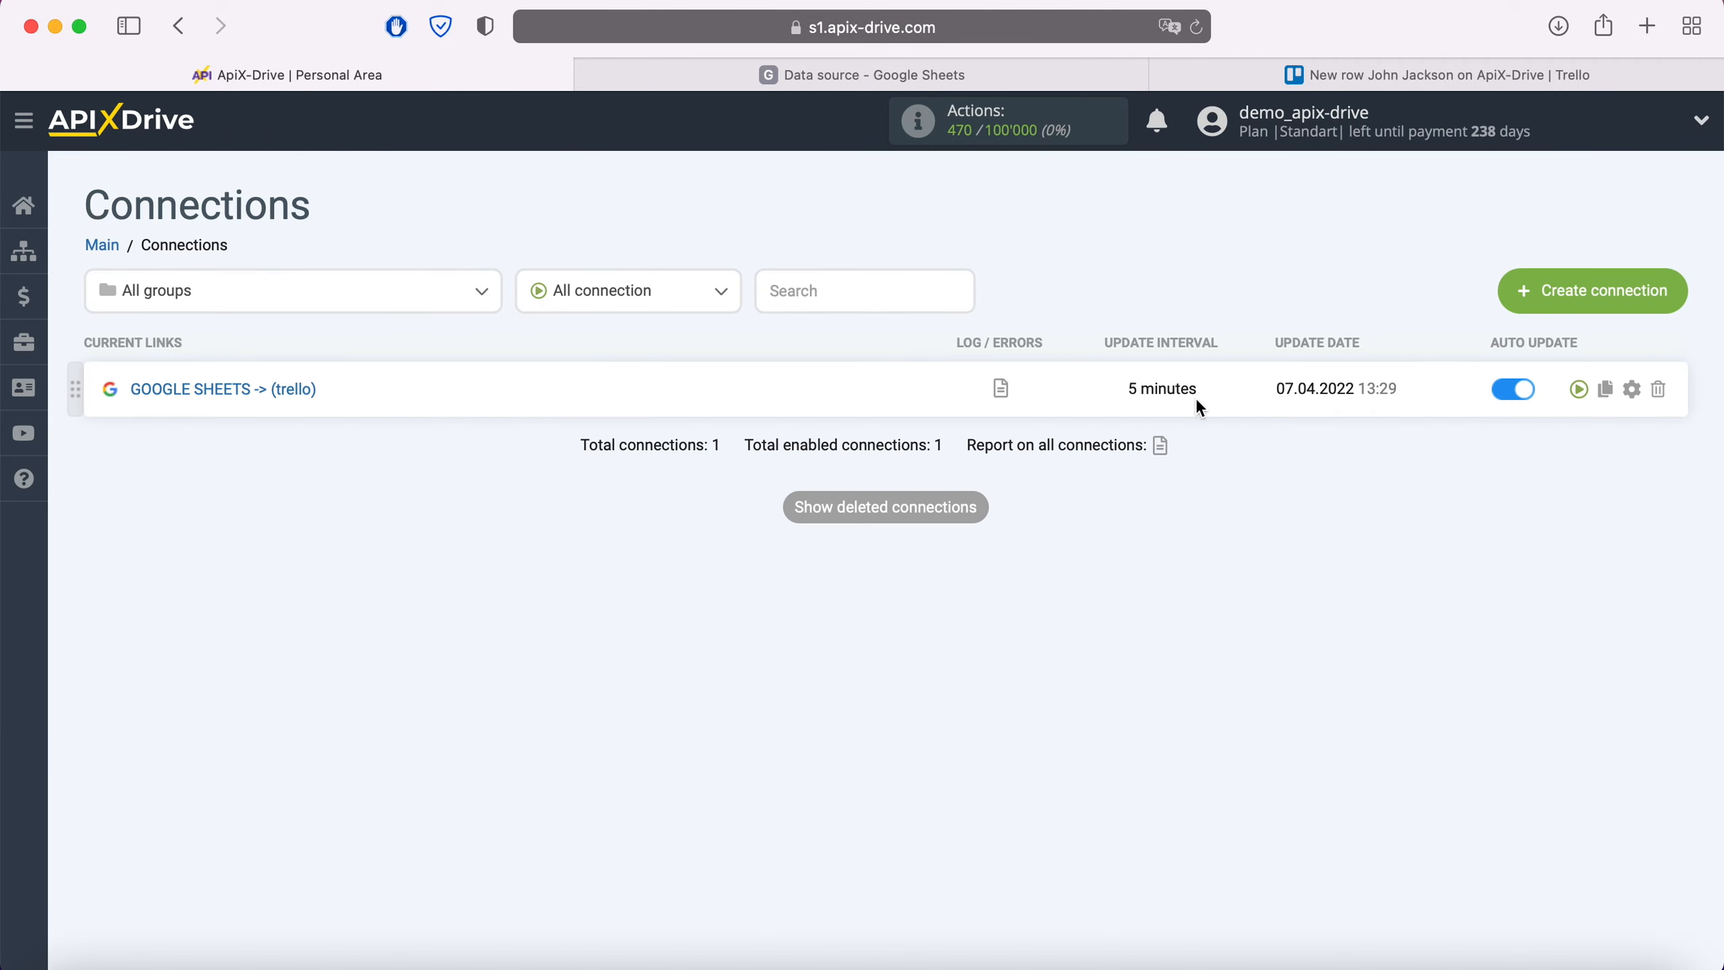